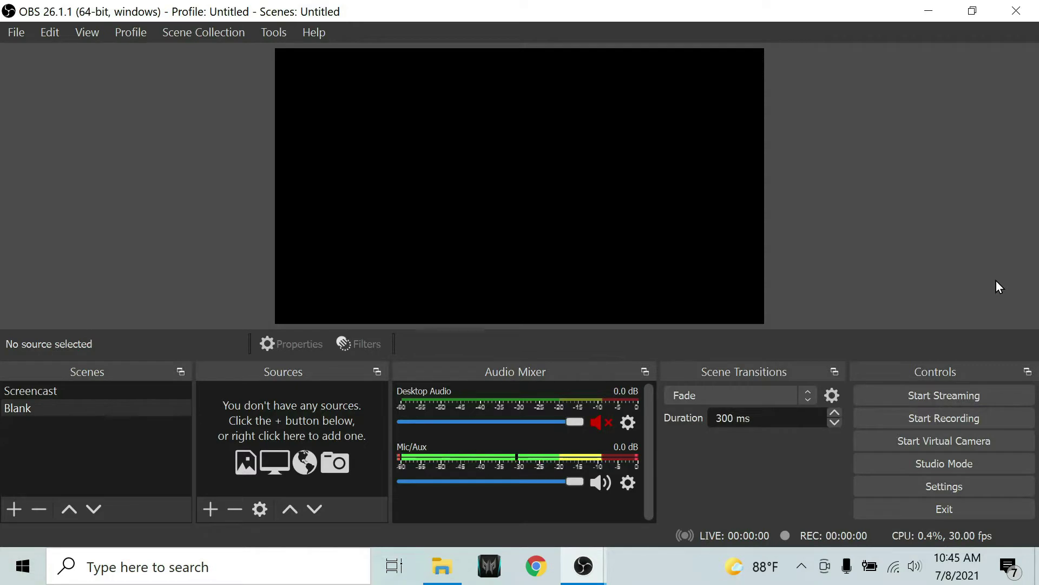
Step: Start the Auto-Configuration Wizard, choose 30 FPS in its video settings, and continue to the next page
click(271, 30)
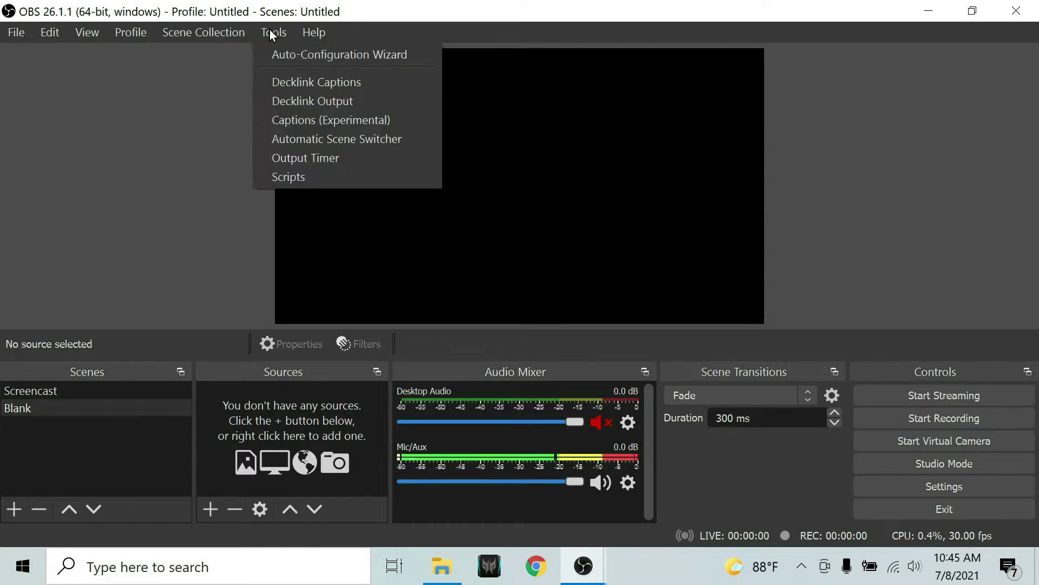
click(287, 54)
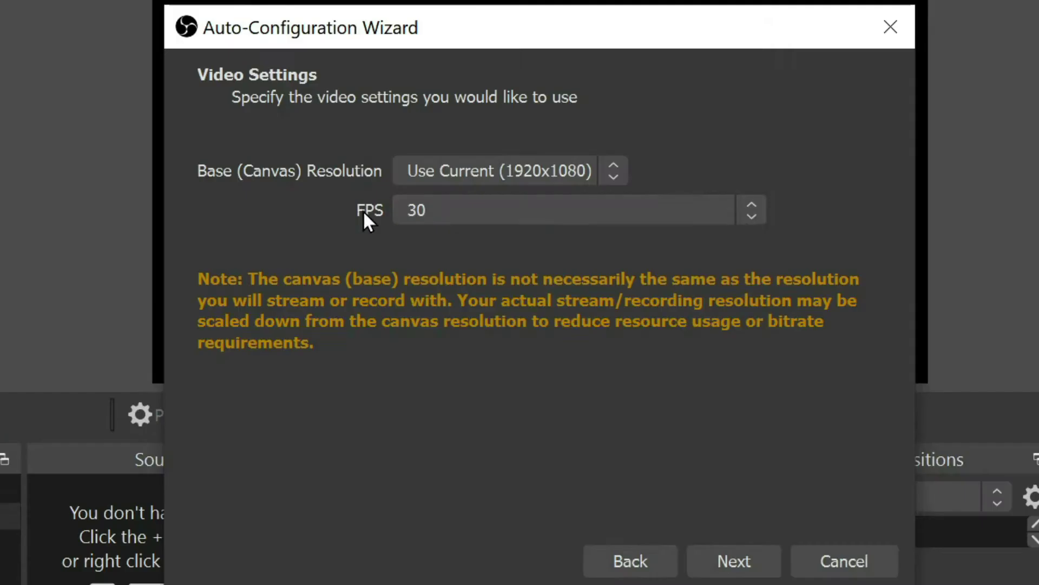
click(443, 214)
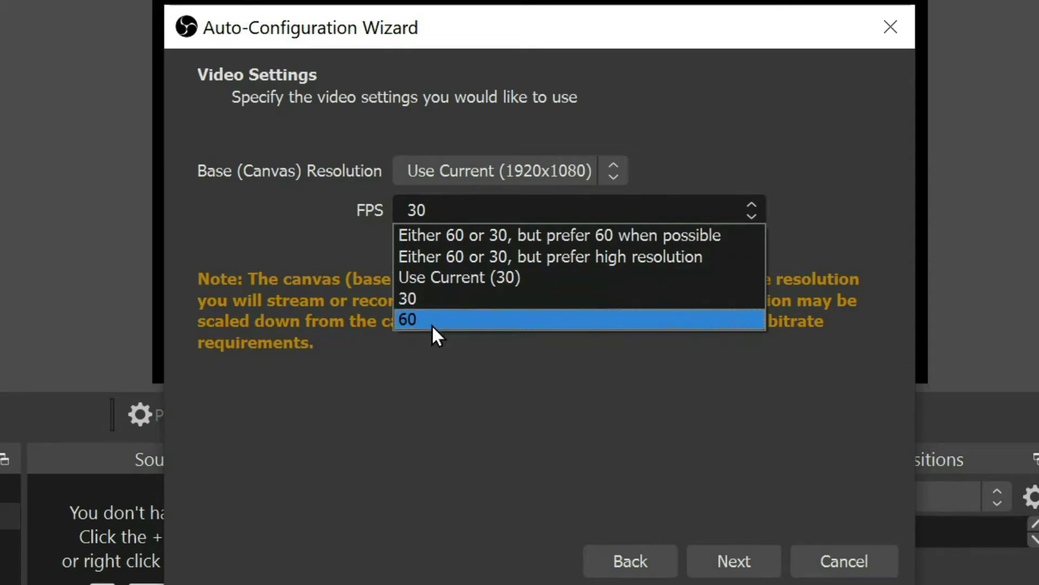
click(442, 391)
click(743, 564)
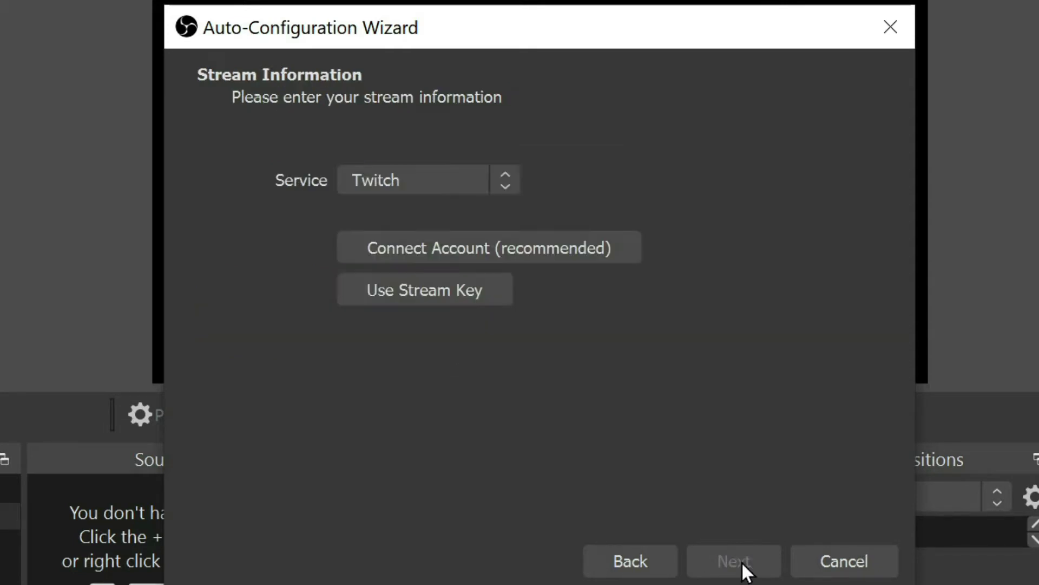
Step: Return to the wizard's usage choice, proceed with optimization for recording, and apply the recommended settings
click(629, 561)
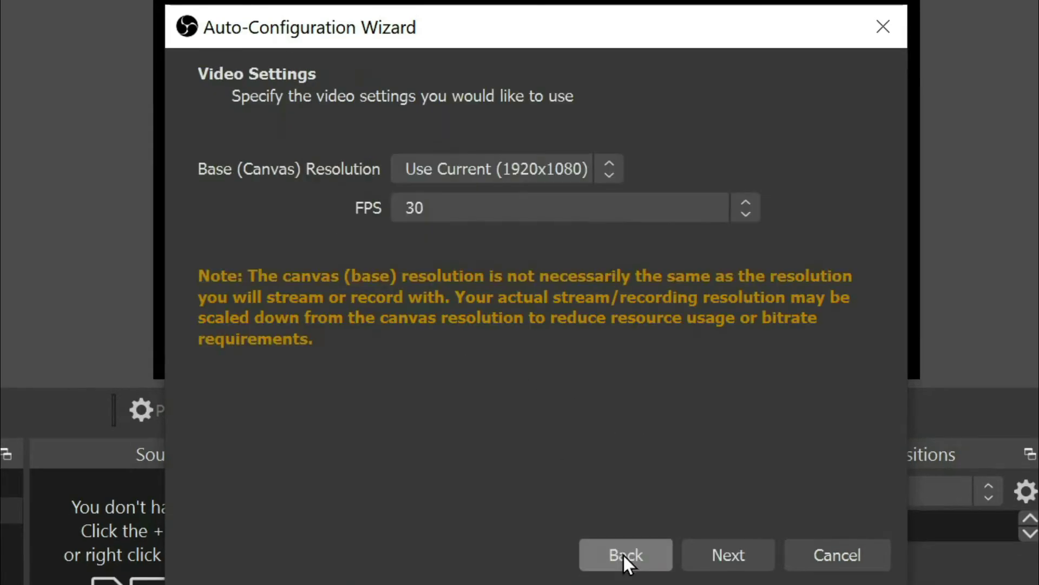
click(629, 561)
click(722, 558)
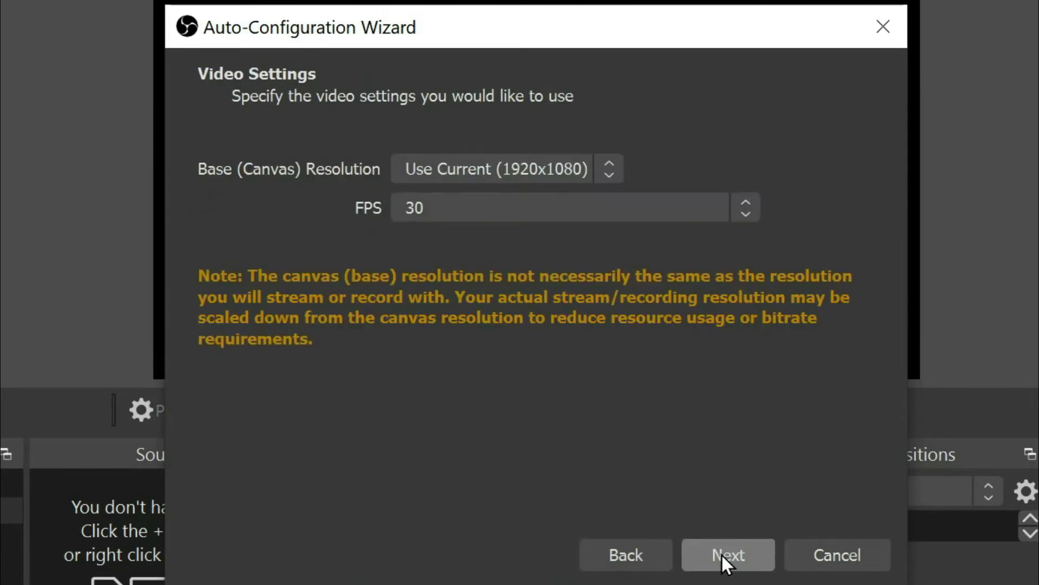
click(723, 557)
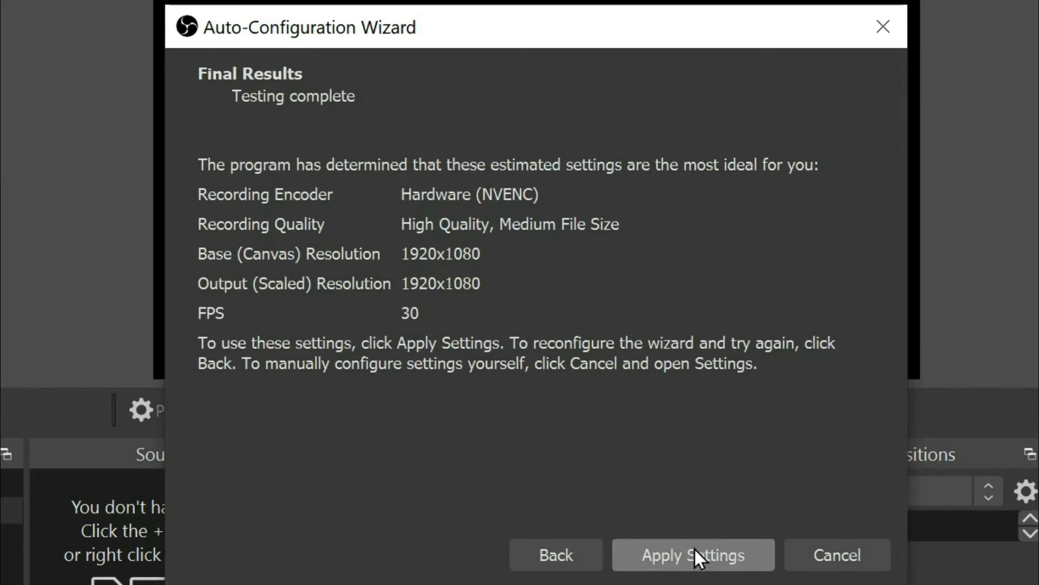
click(765, 557)
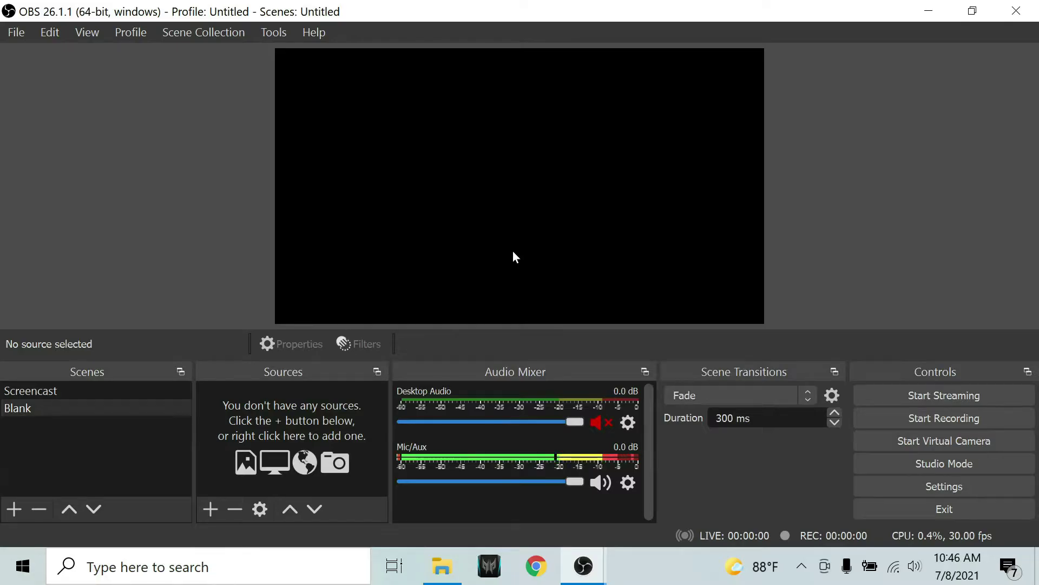
Step: Review the General, Stream and Output pages of the program settings, and close them without changes
click(12, 32)
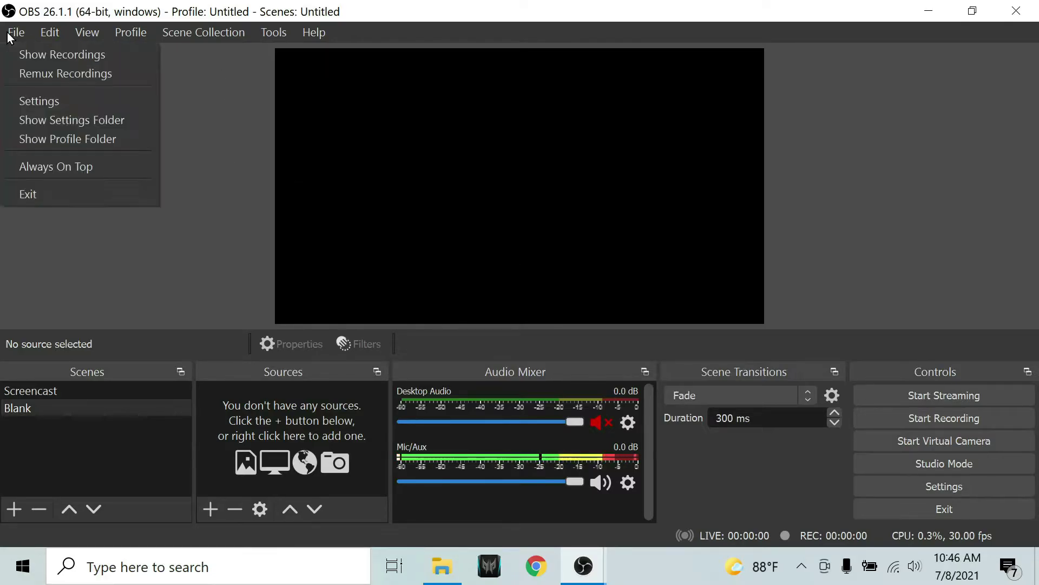
click(57, 102)
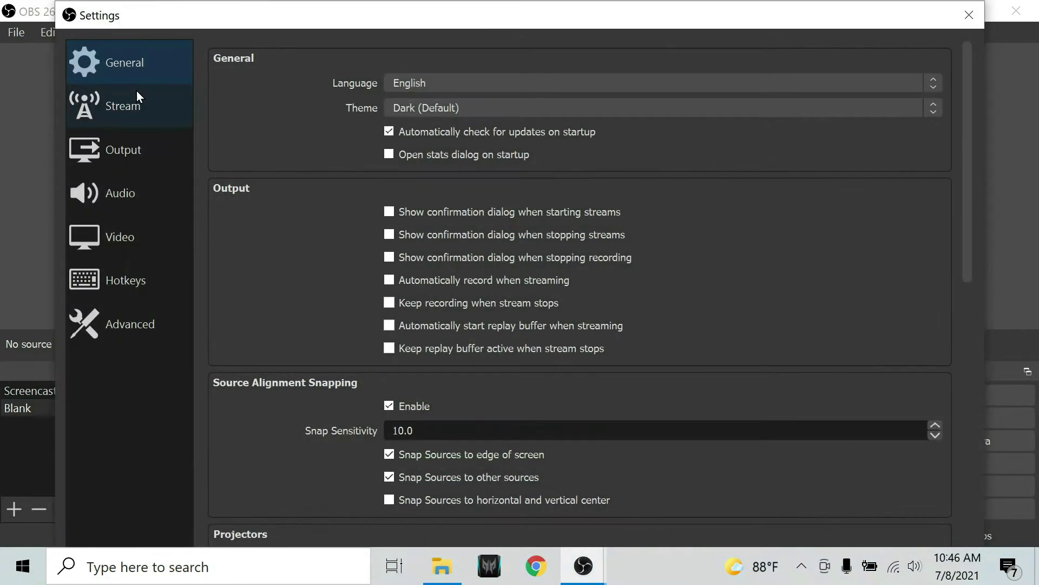
click(118, 115)
click(127, 61)
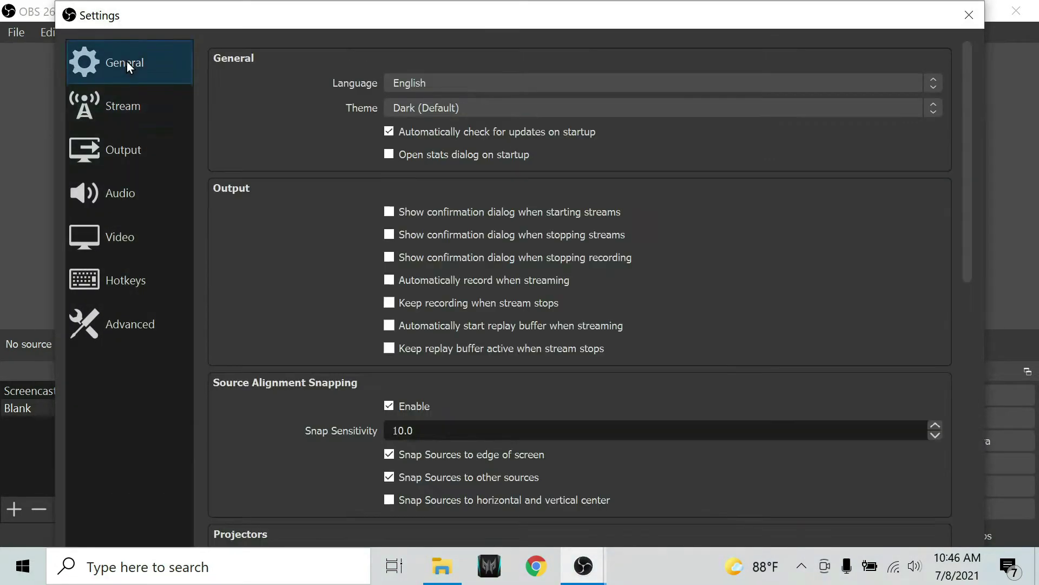
click(129, 155)
key(Escape)
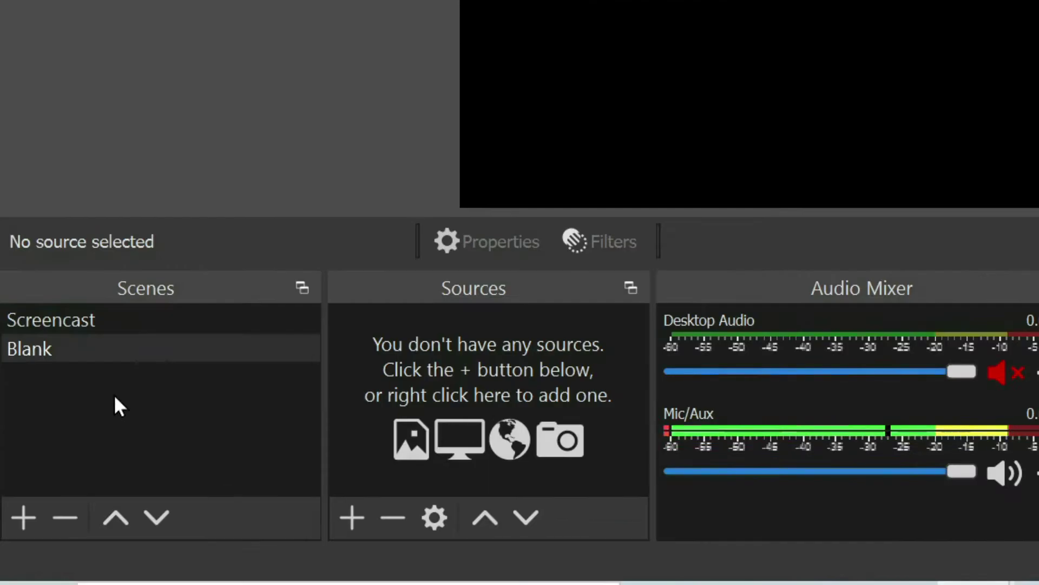
Step: Add a new scene named Scene to the scene list
click(25, 424)
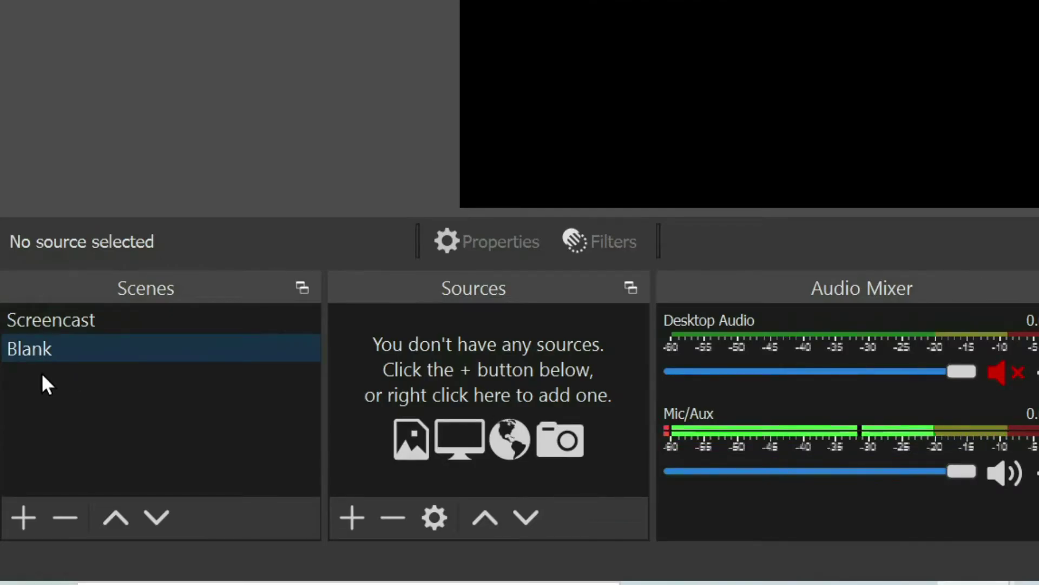
click(23, 518)
text(S)
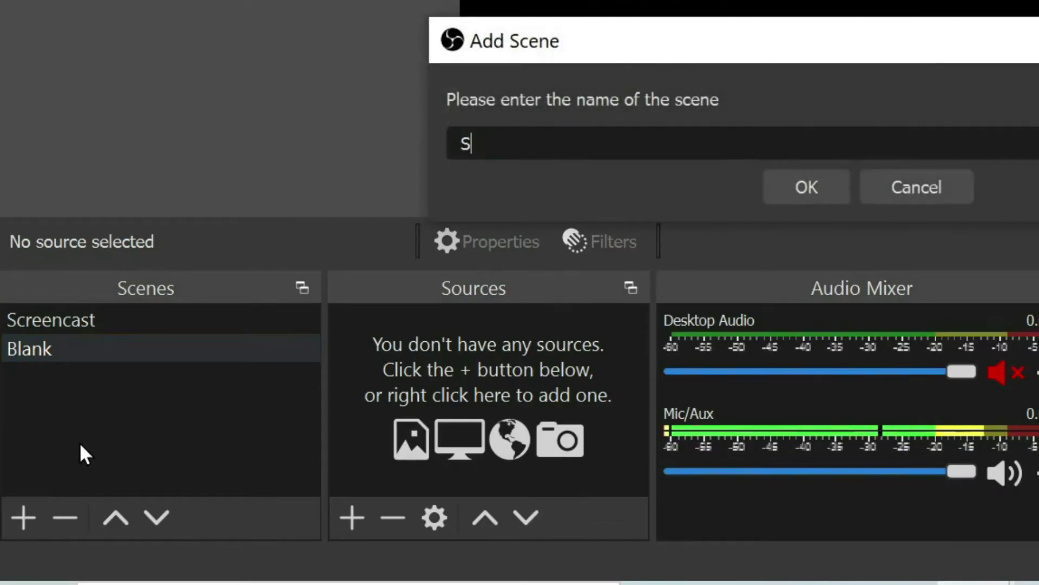
text(cene)
key(Return)
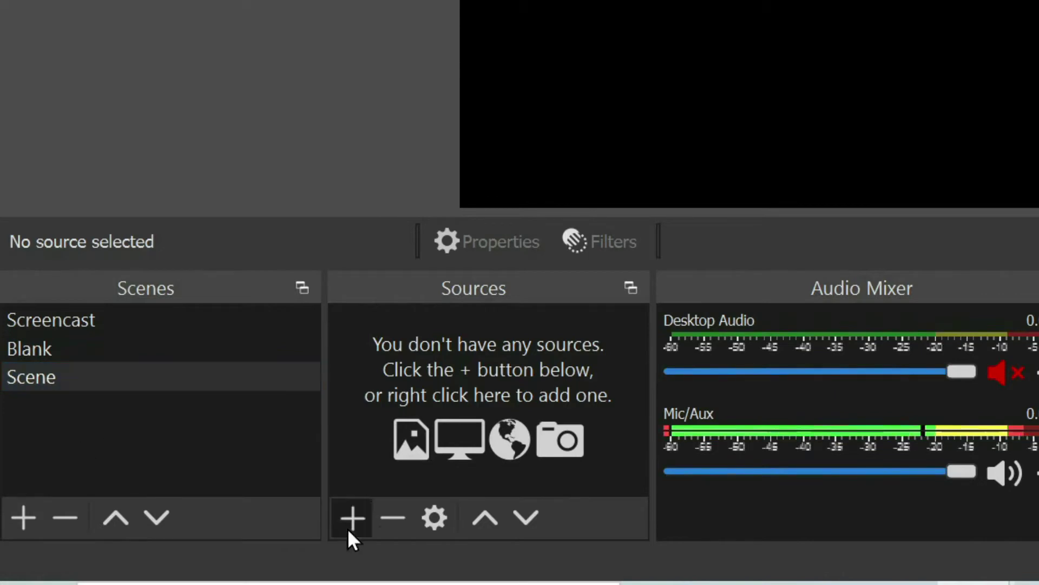
Step: Add a new Display Capture source named Monitor to the new scene, and clear the source selection
click(351, 518)
click(382, 98)
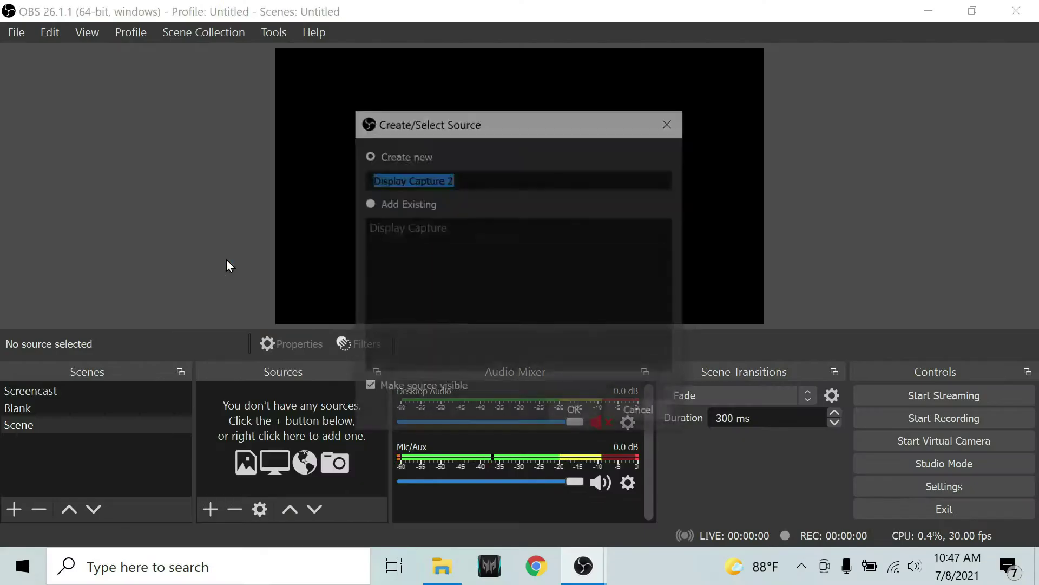
click(476, 174)
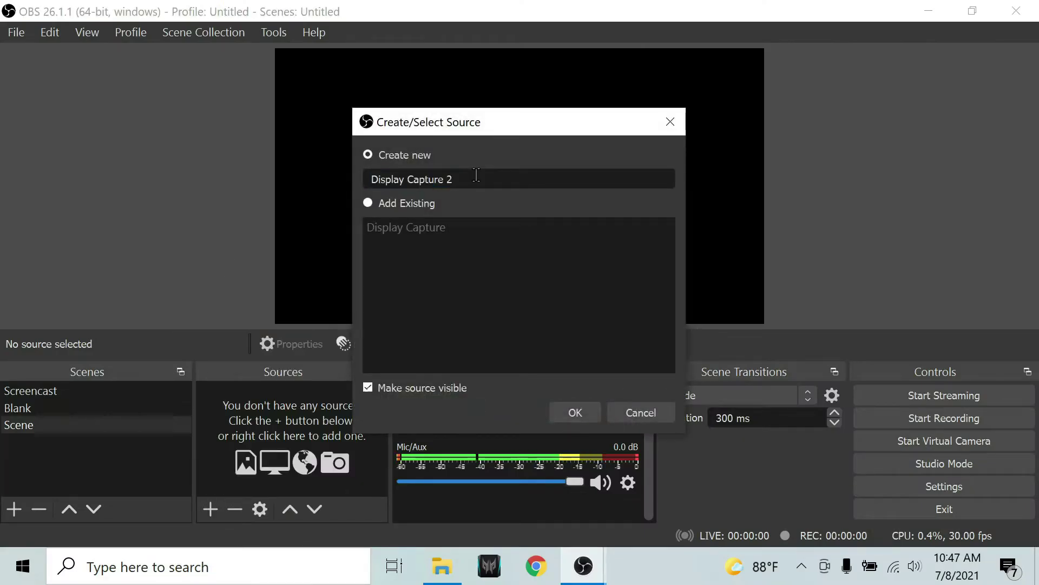
click(575, 412)
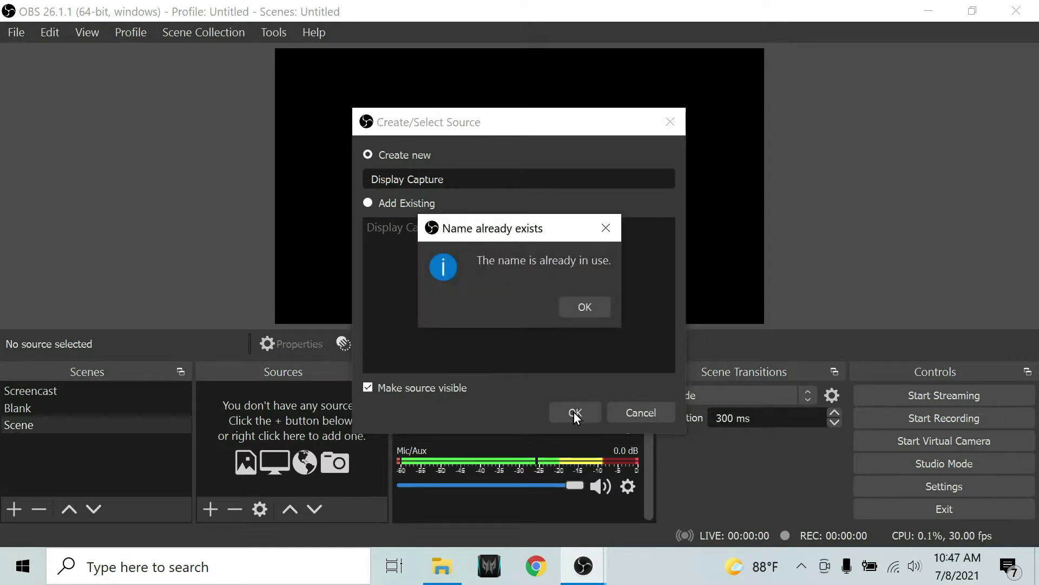
key(Return)
text(Monitor)
key(Return)
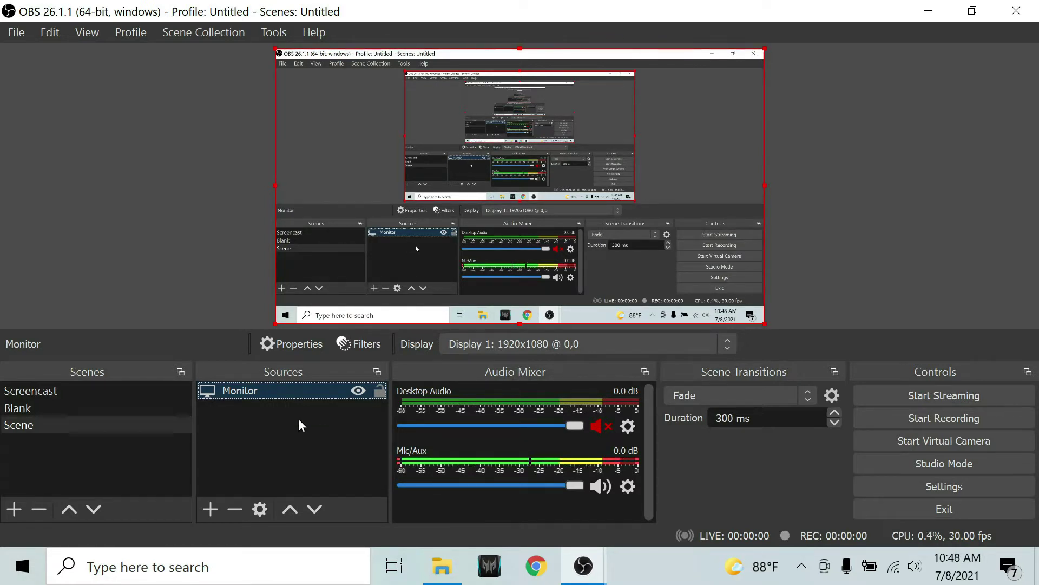
click(320, 420)
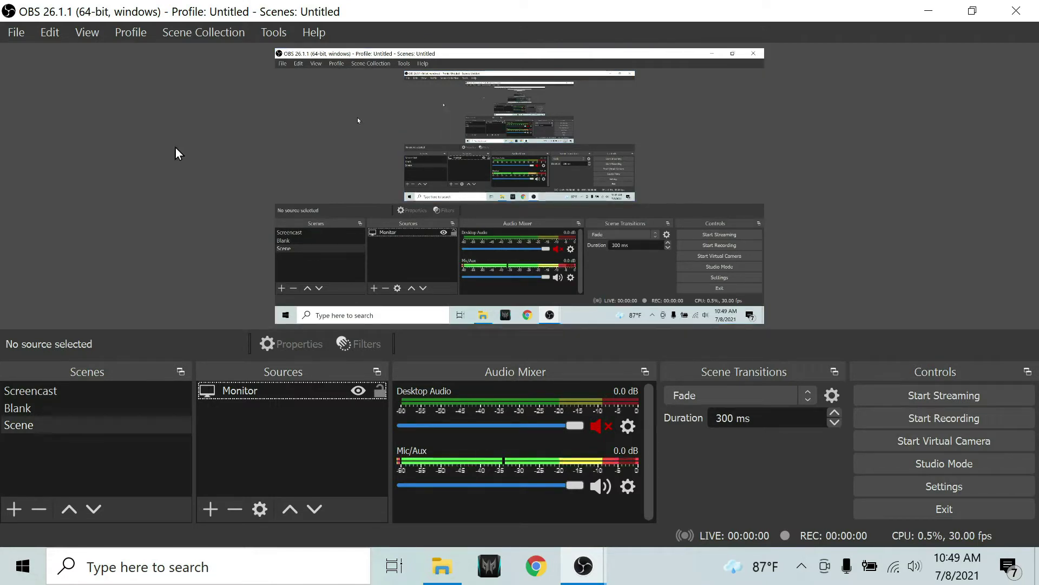
Step: Check the hotkeys assigned to Start Recording and Stop Recording in the program settings
click(17, 32)
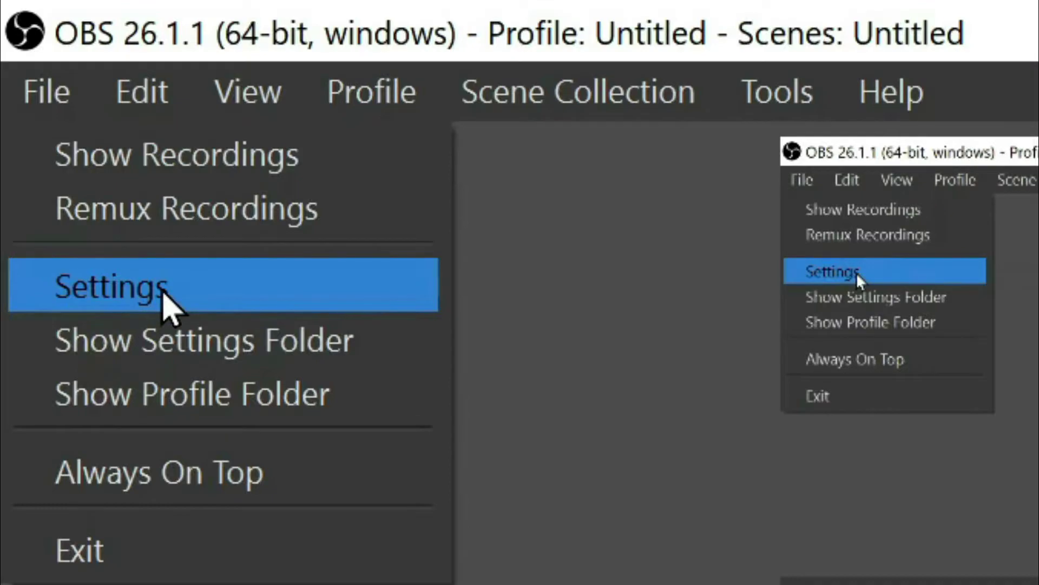
click(165, 308)
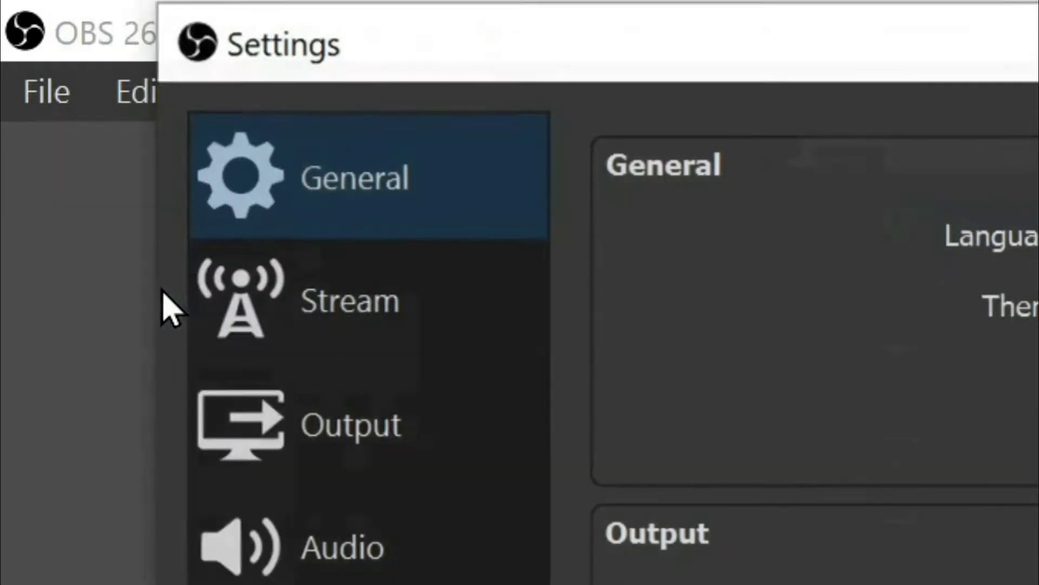
click(545, 314)
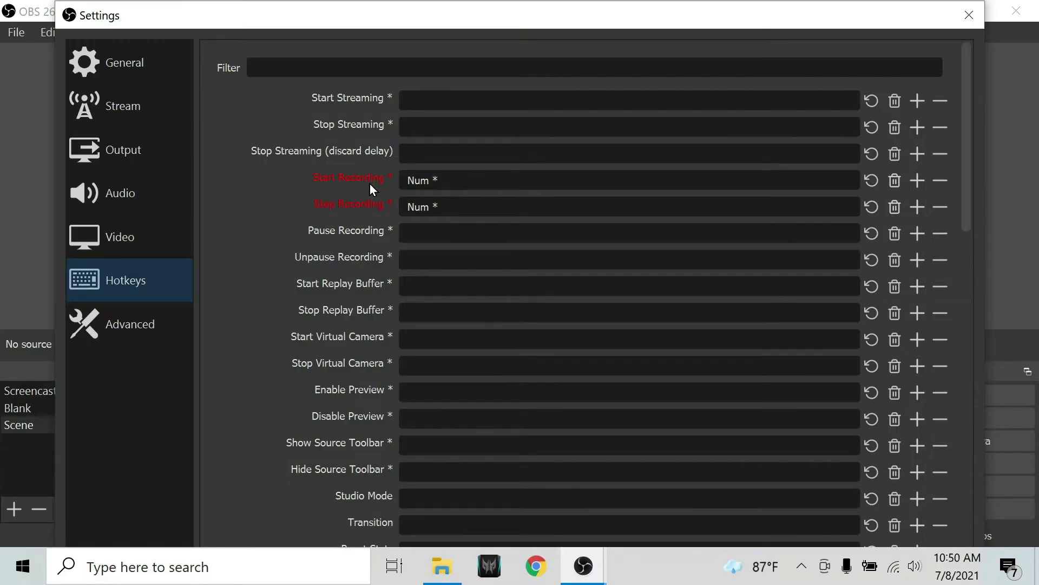
mouse_move(369, 183)
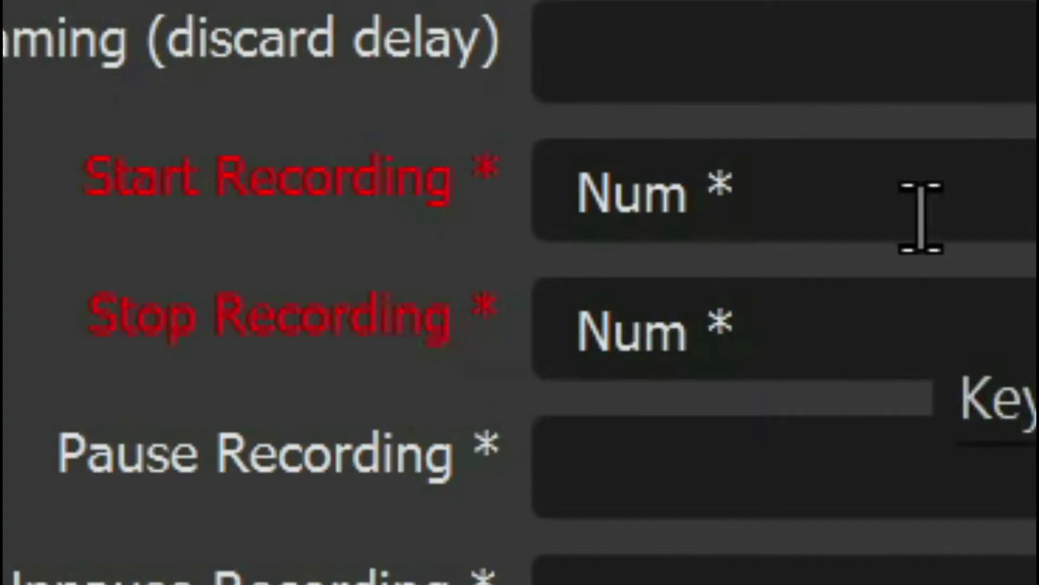
click(970, 204)
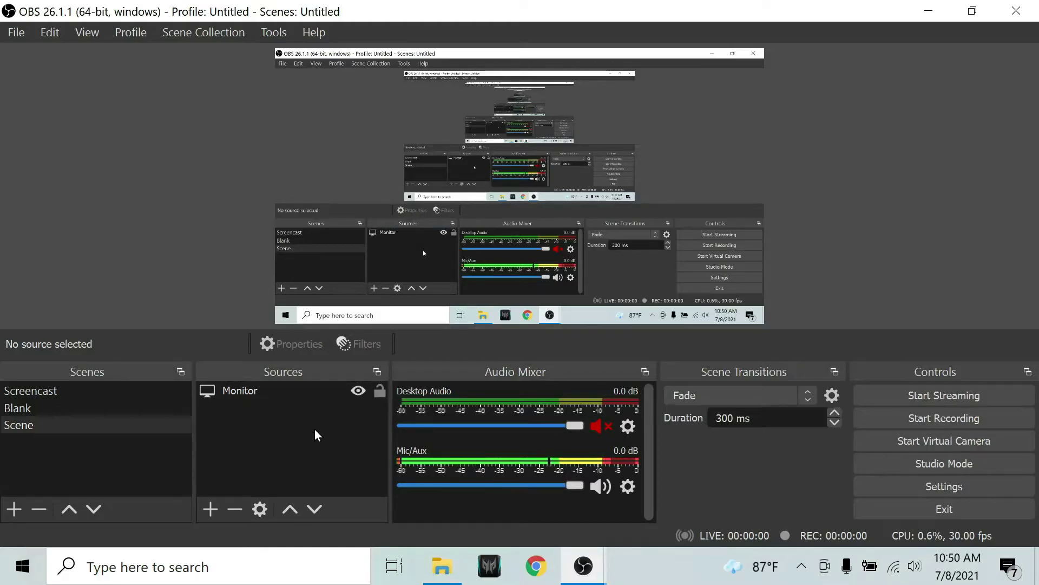
Step: Select the Monitor source, and unmute and re-mute the Desktop Audio channel
click(314, 390)
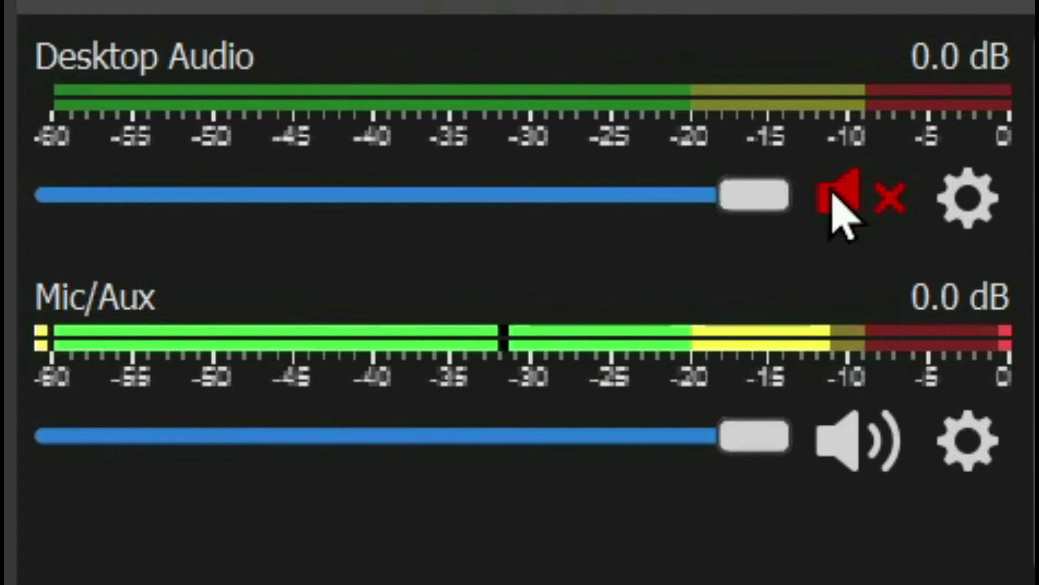
click(851, 204)
click(853, 203)
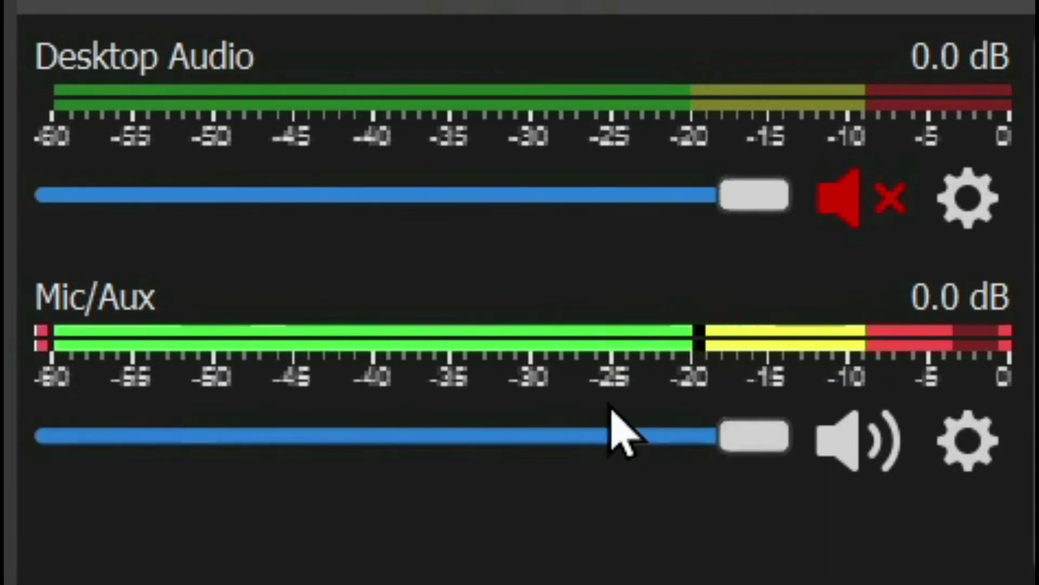
Step: Open the Mic/Aux properties and check which microphone is chosen as its device
click(969, 458)
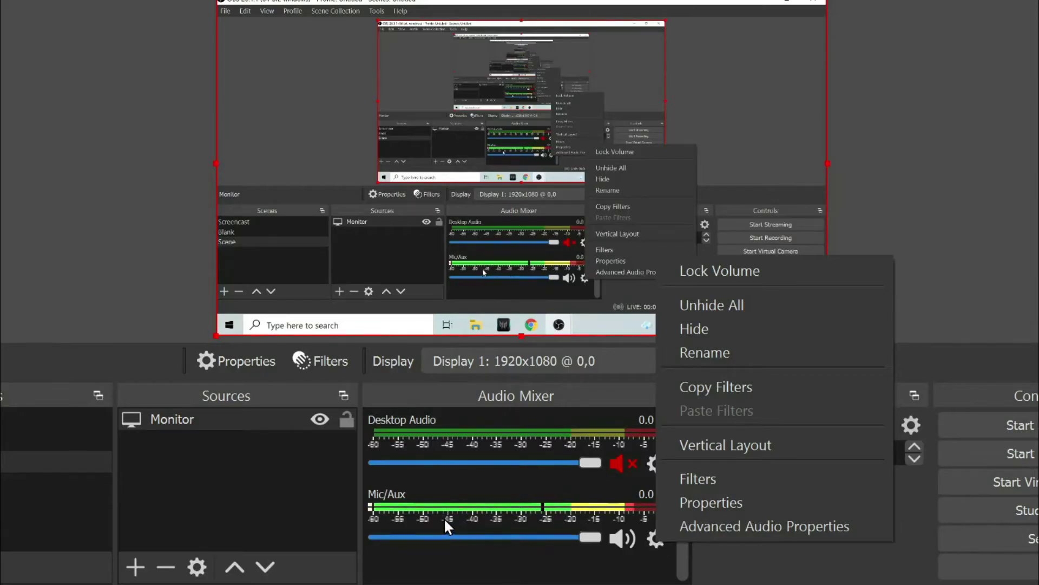
click(726, 502)
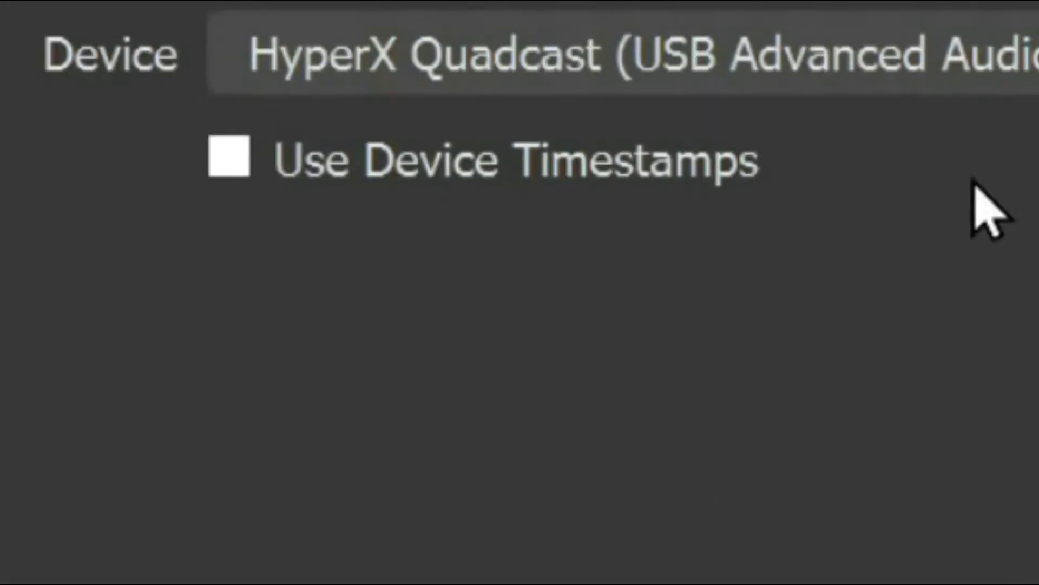
click(423, 54)
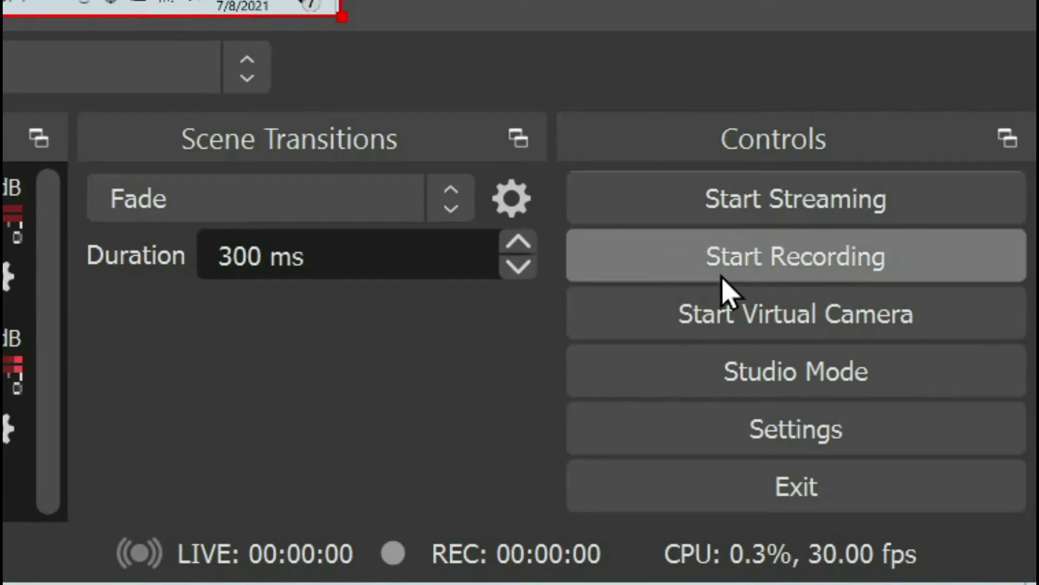
Step: Record a short test clip, and view the folder of saved recordings before closing it
click(599, 271)
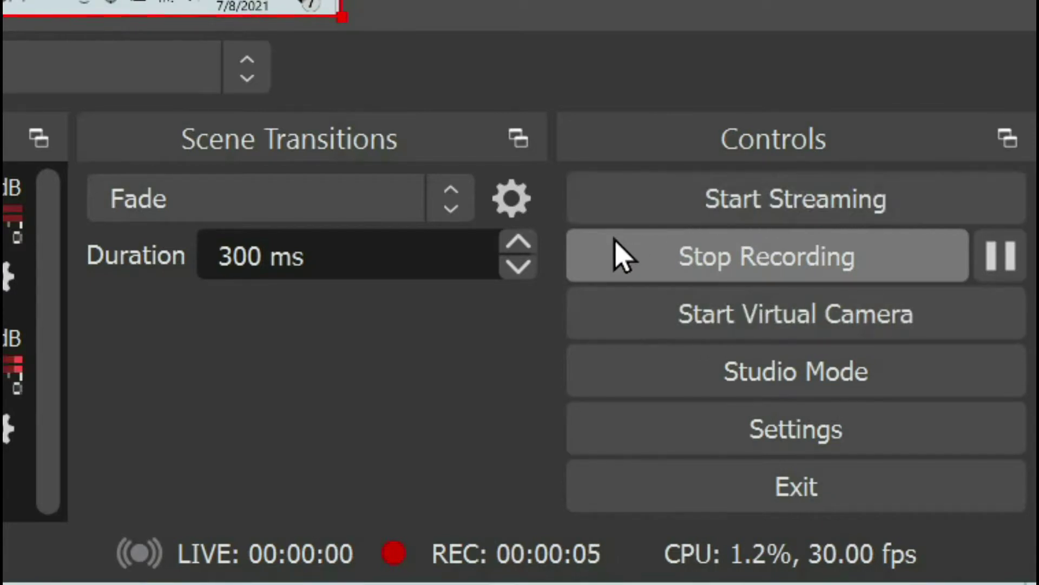
click(617, 268)
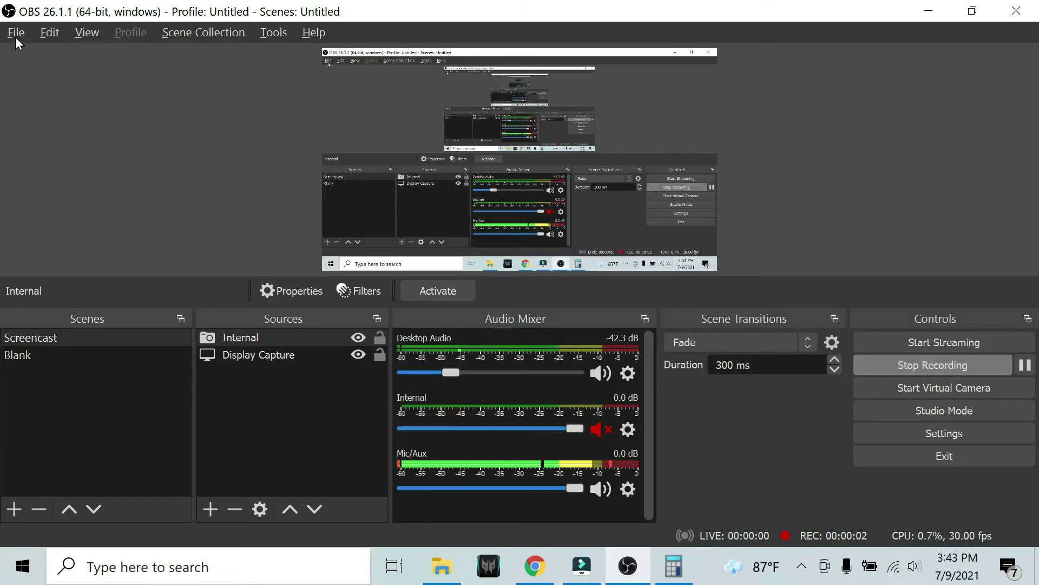
click(15, 35)
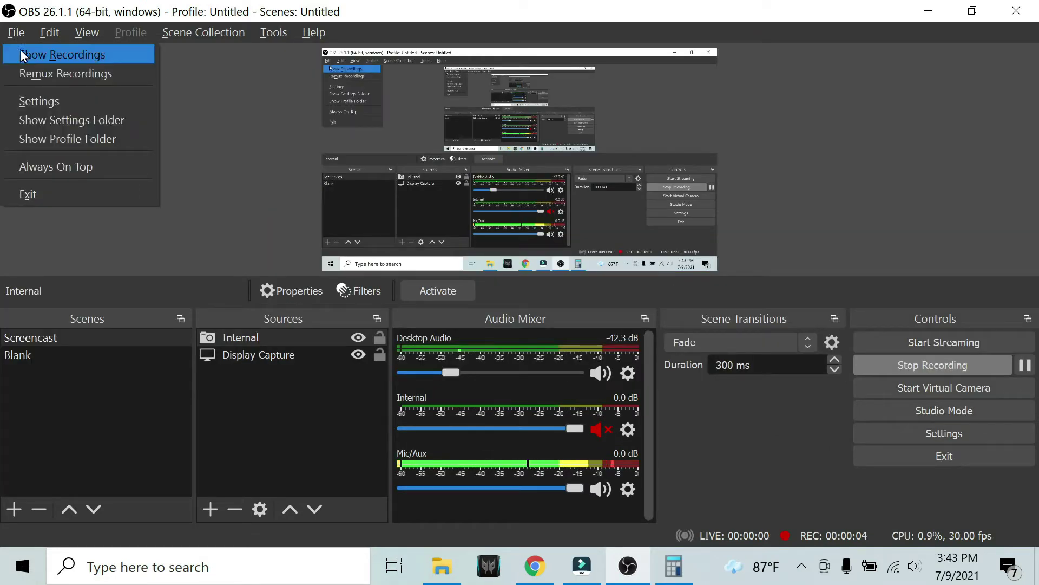
click(52, 54)
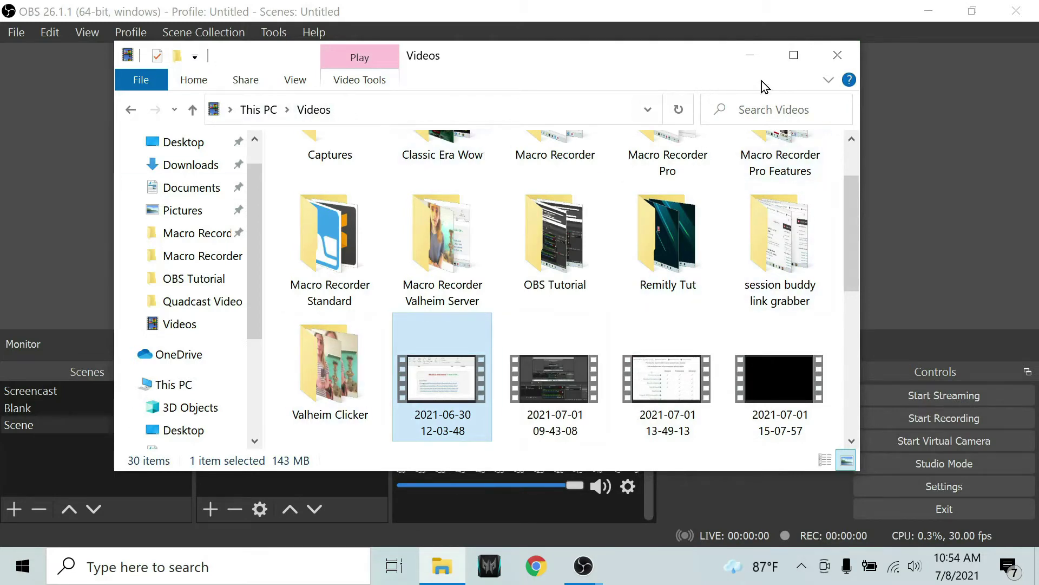
click(838, 58)
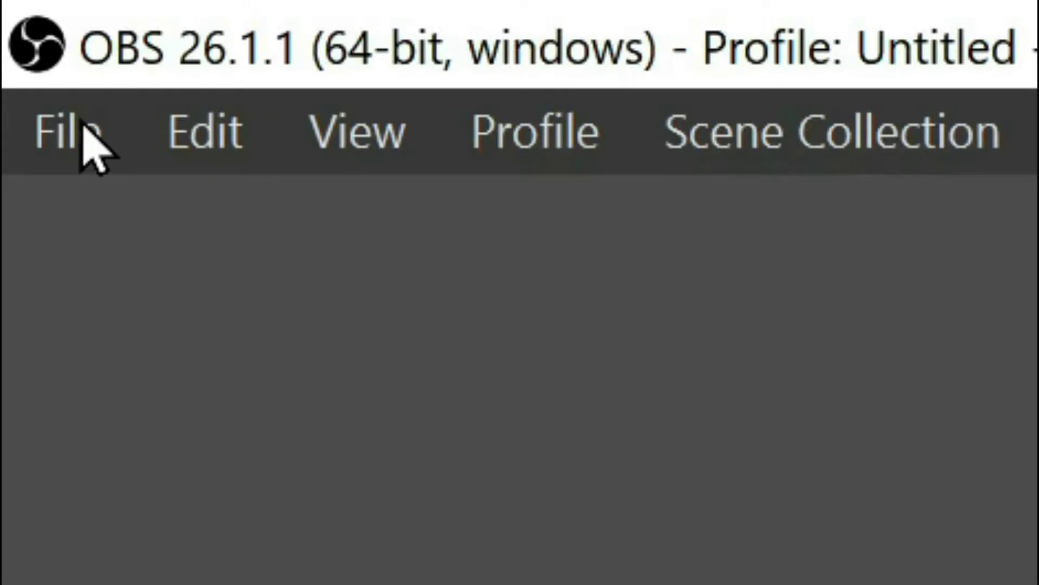
click(83, 122)
click(111, 416)
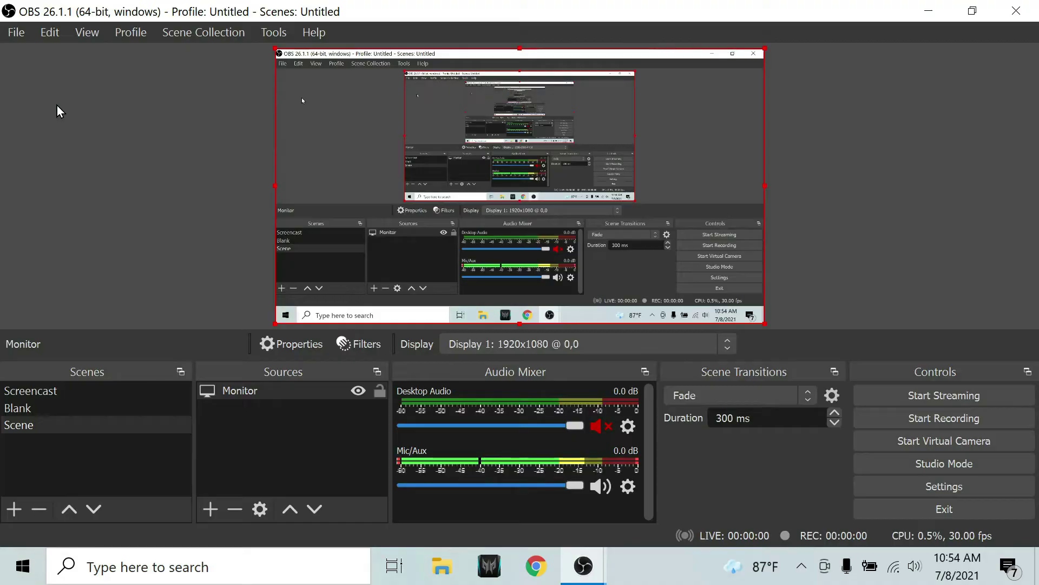
click(536, 580)
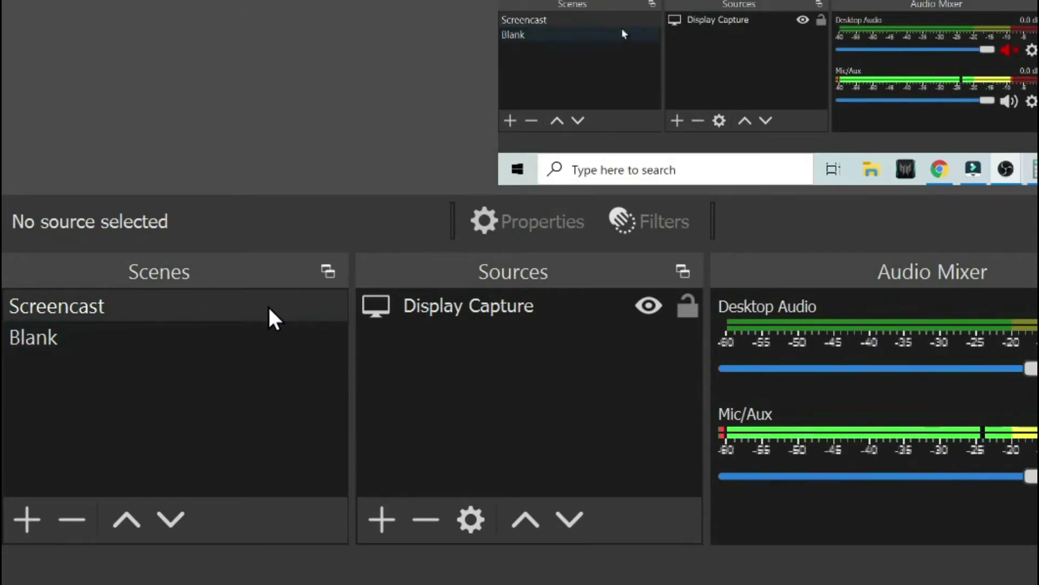
Step: Add a new Video Capture Device source named "Integrated Webcam" to the Screencast scene
click(458, 315)
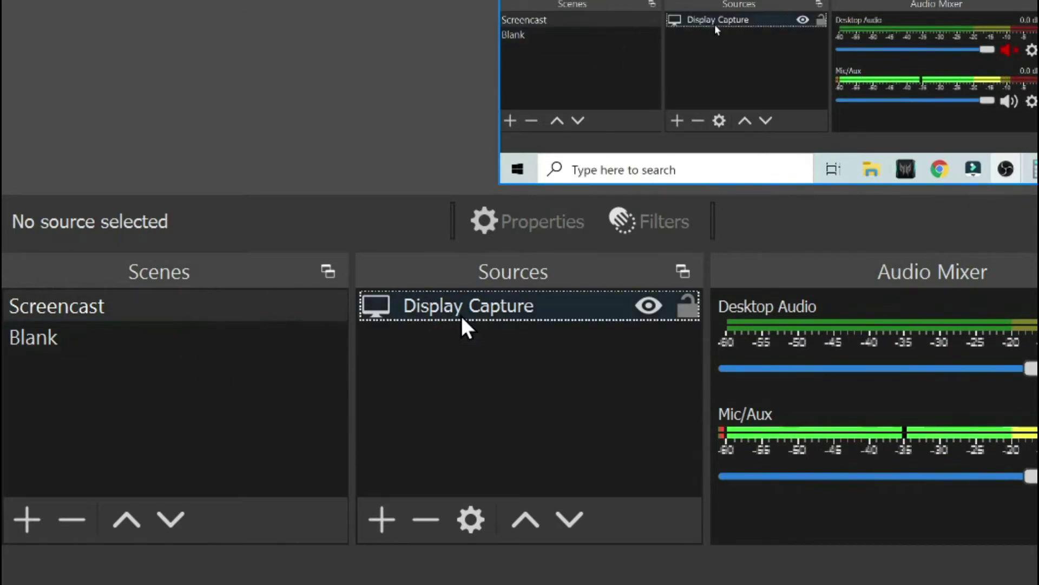
right_click(398, 342)
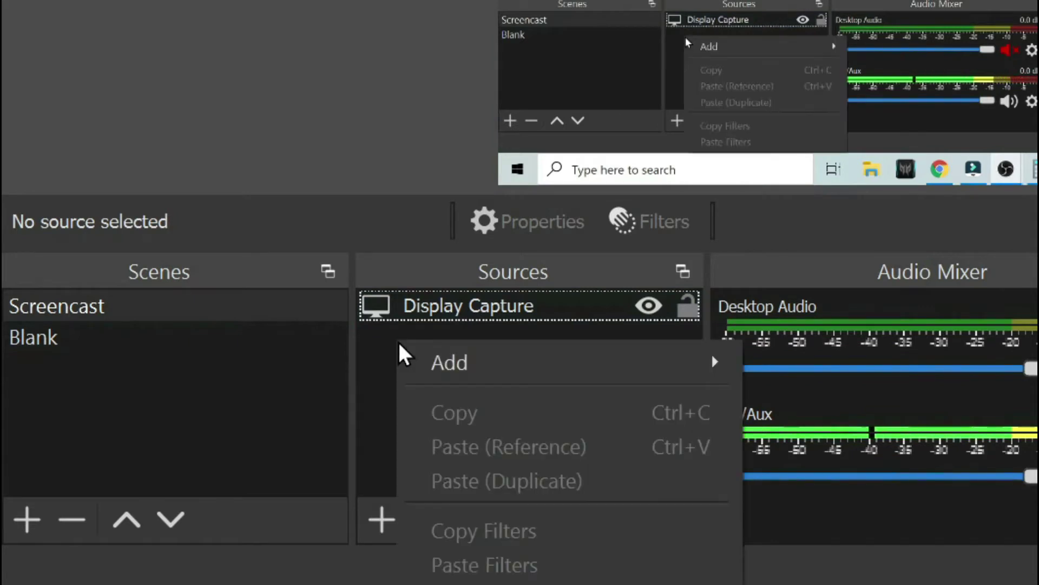
mouse_move(511, 359)
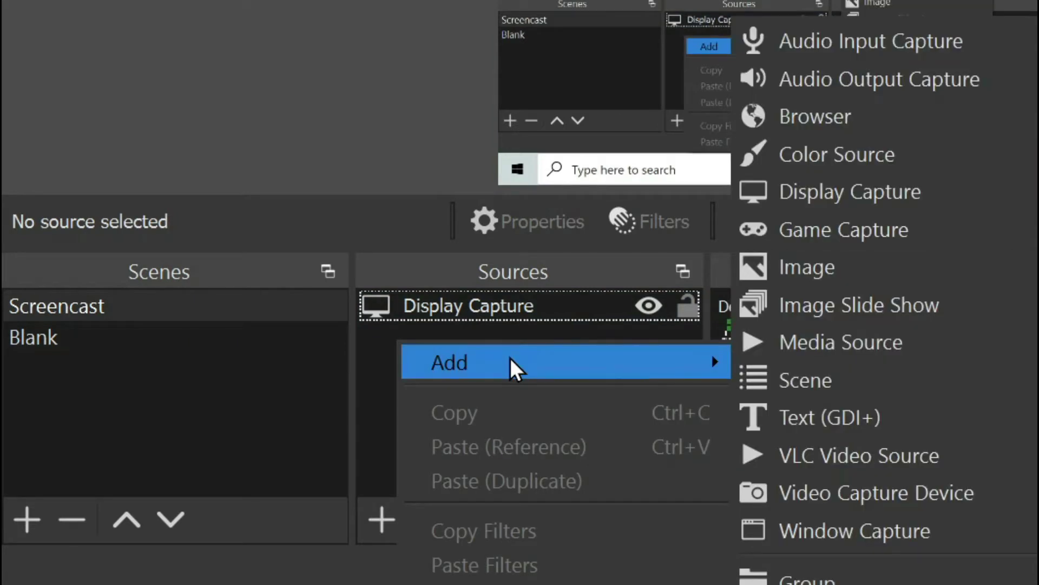
click(852, 494)
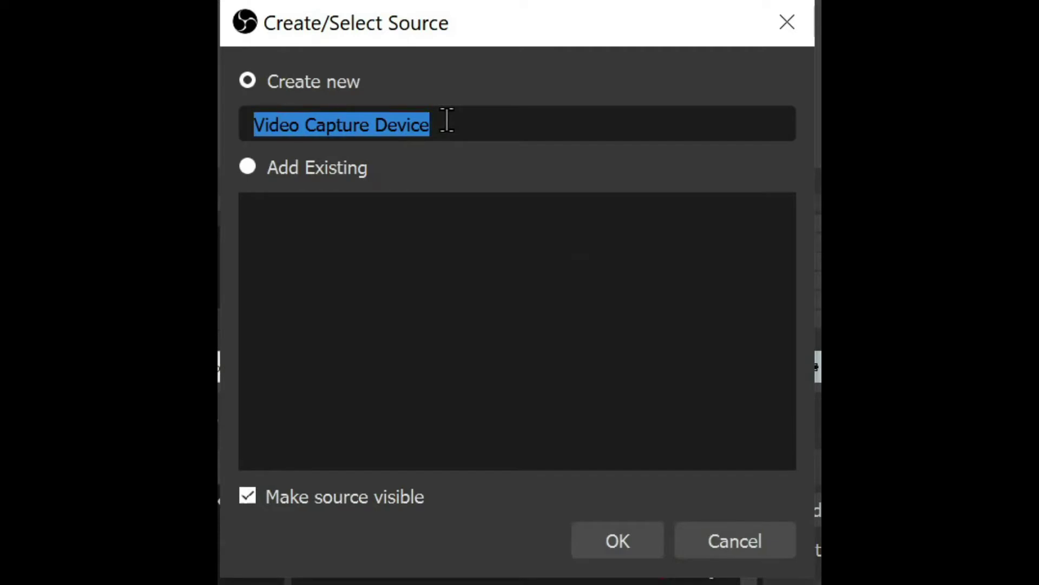
key(BackSpace)
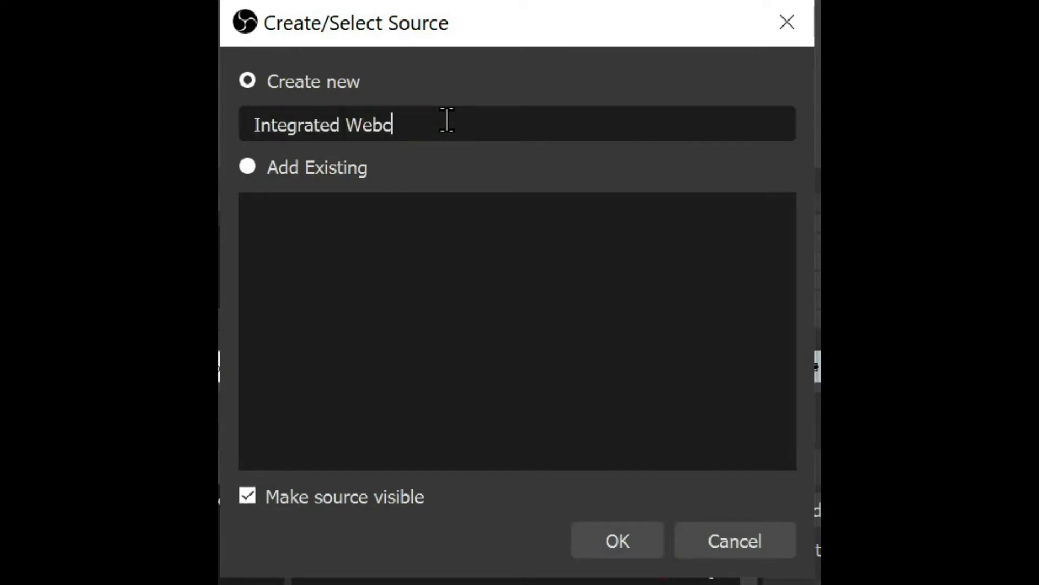
text(Integrated Webcam)
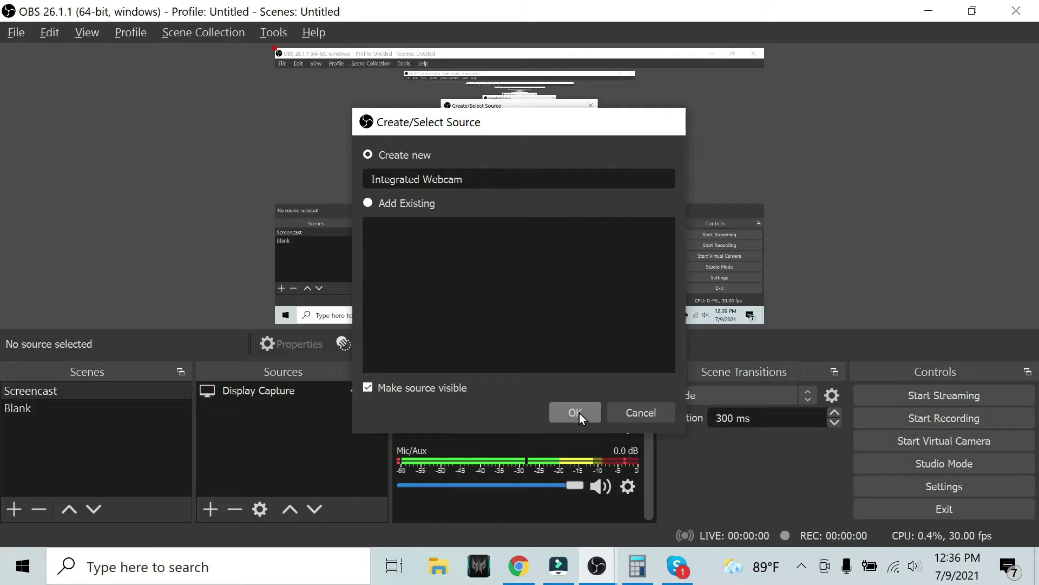
click(623, 540)
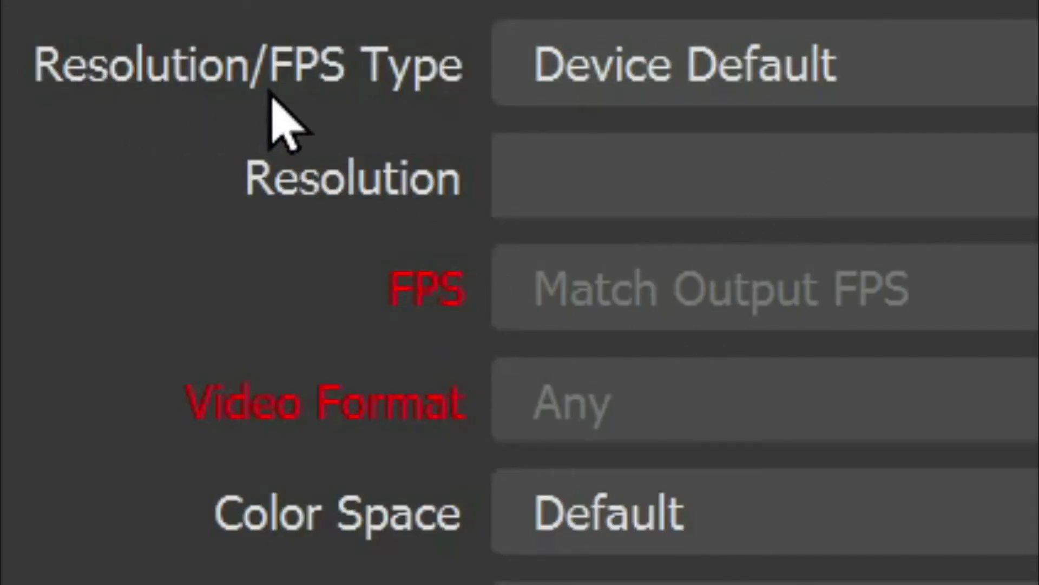
Step: Set the webcam's Resolution/FPS Type to Custom and its resolution to 1280x720
click(599, 81)
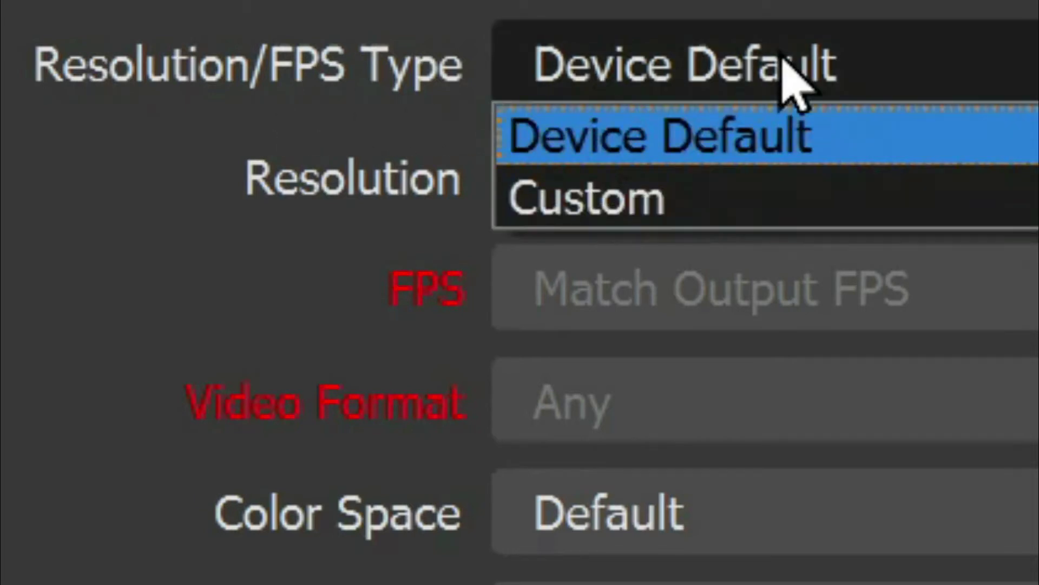
click(794, 197)
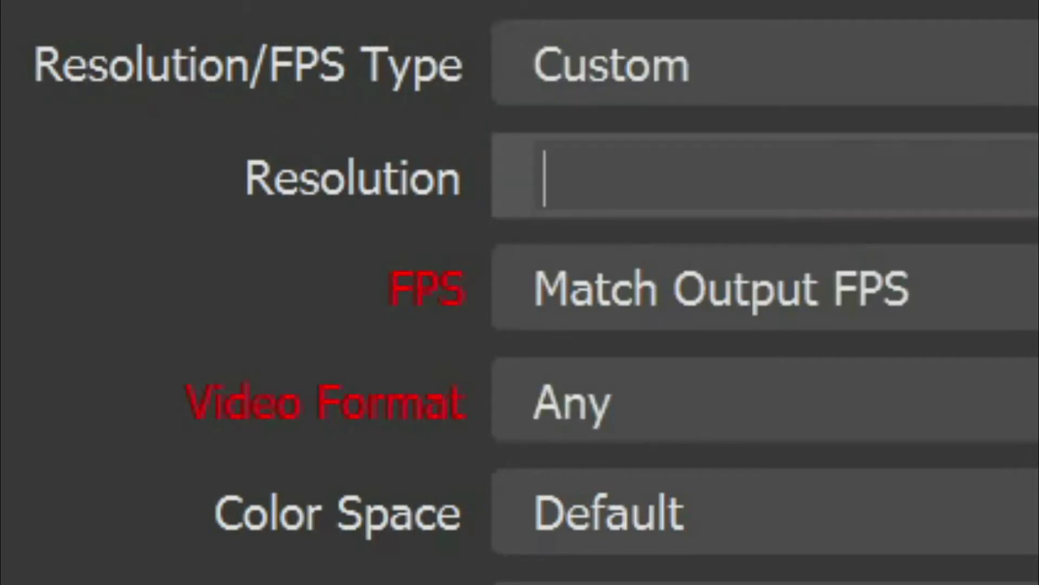
key(alt+Down)
key(Down)
key(Up)
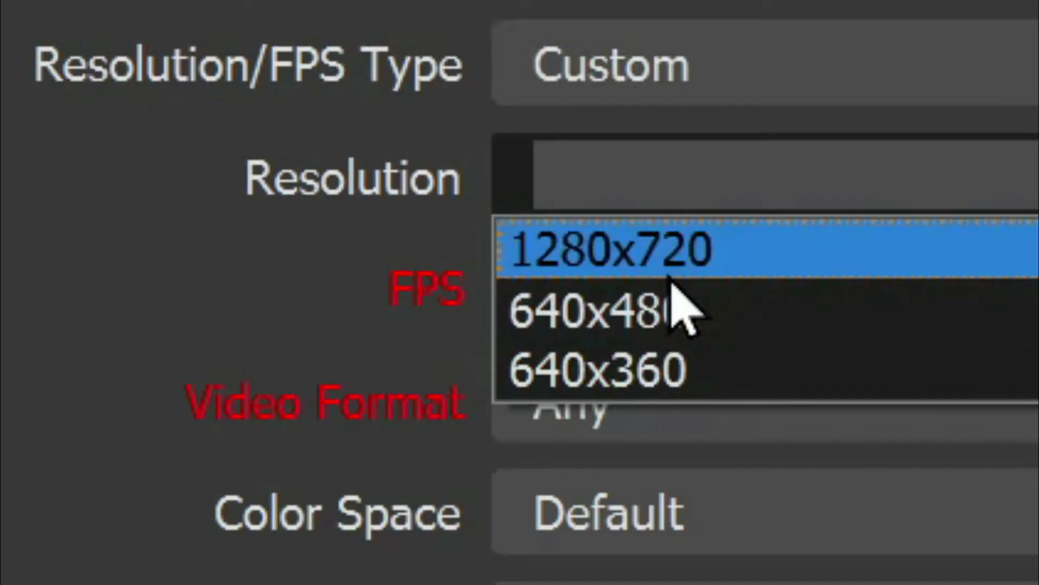
key(Return)
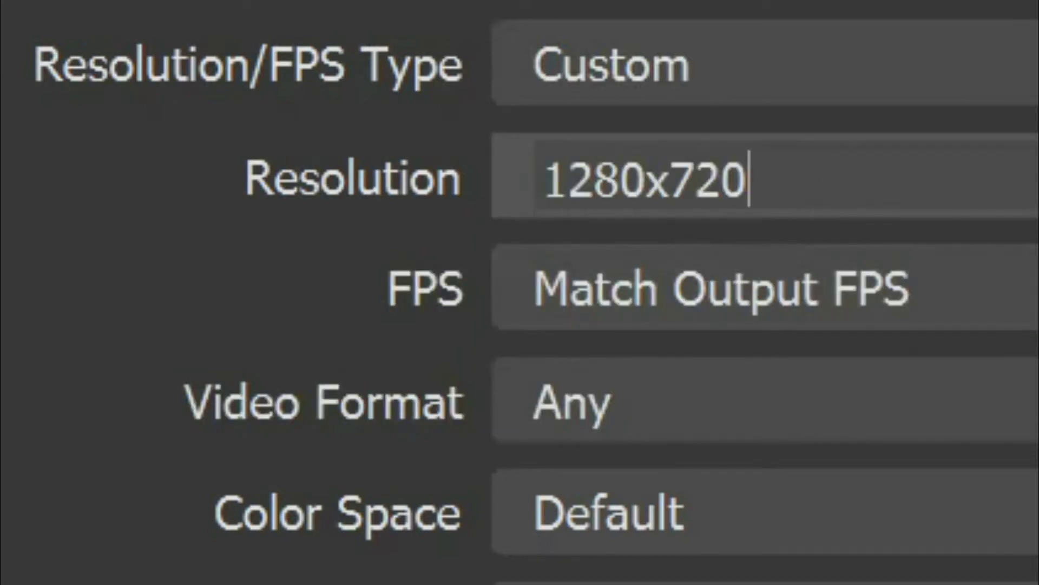
key(alt+Down)
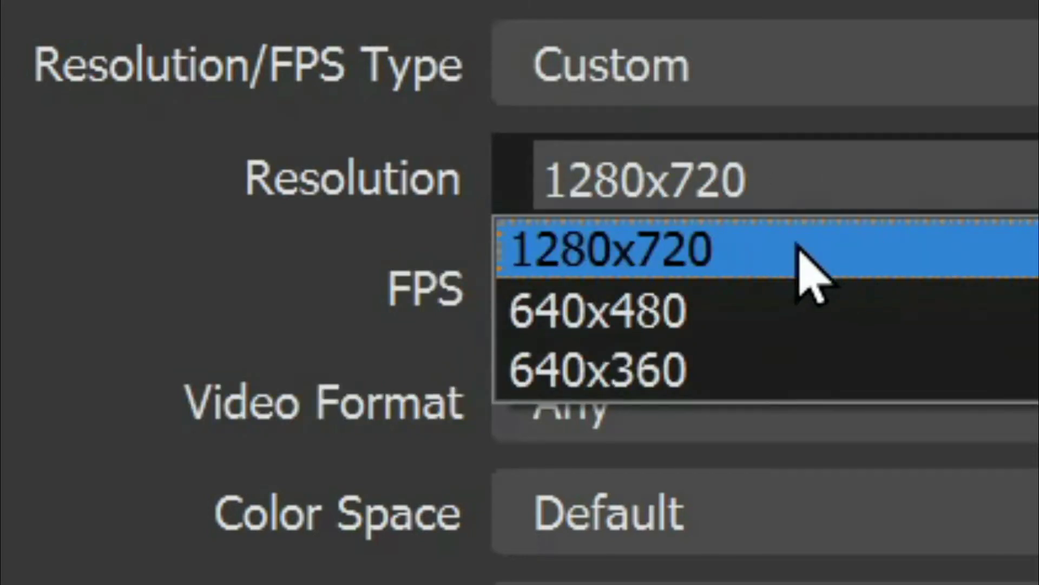
click(733, 241)
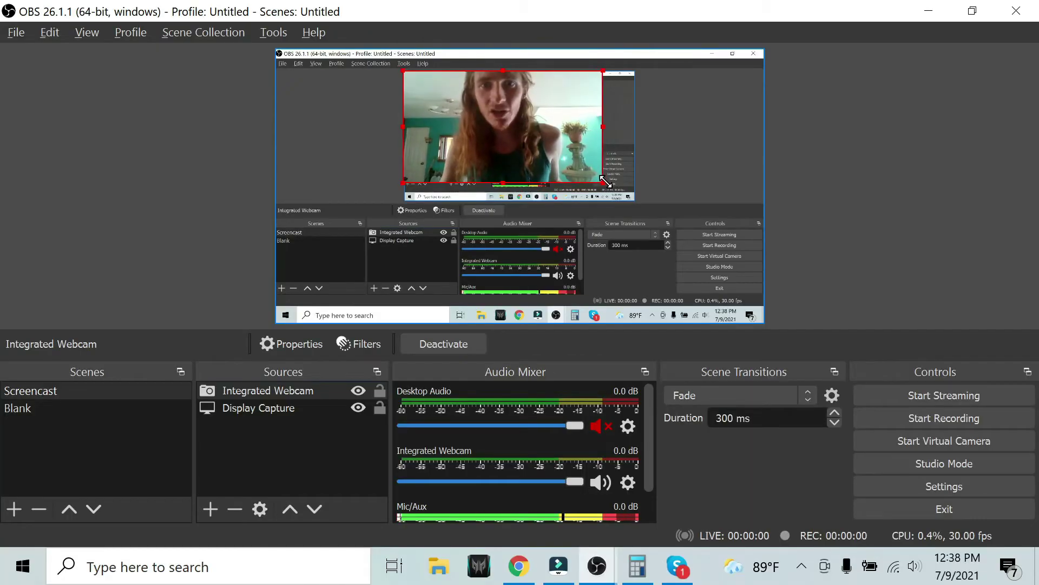
Step: Resize the webcam picture into the canvas's upper-right corner, and enlarge it until it nearly fills the canvas
drag(604, 182, 635, 200)
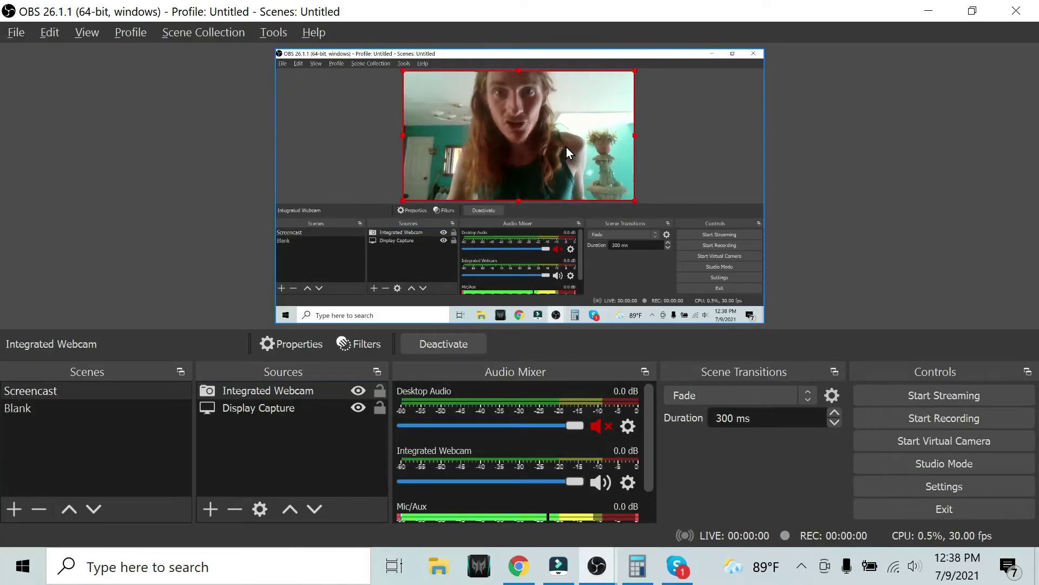
drag(566, 147, 709, 97)
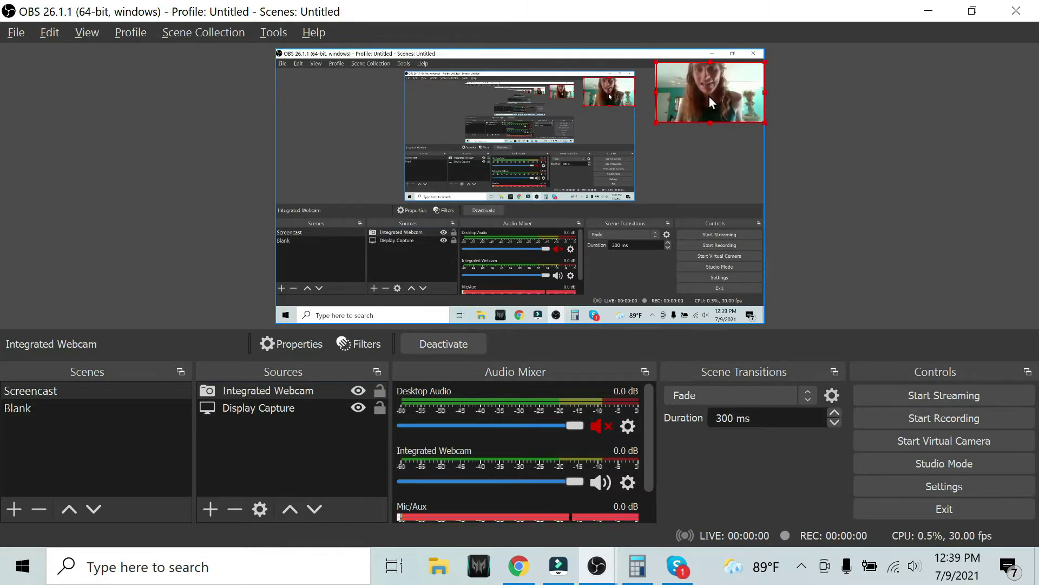
drag(656, 122, 325, 302)
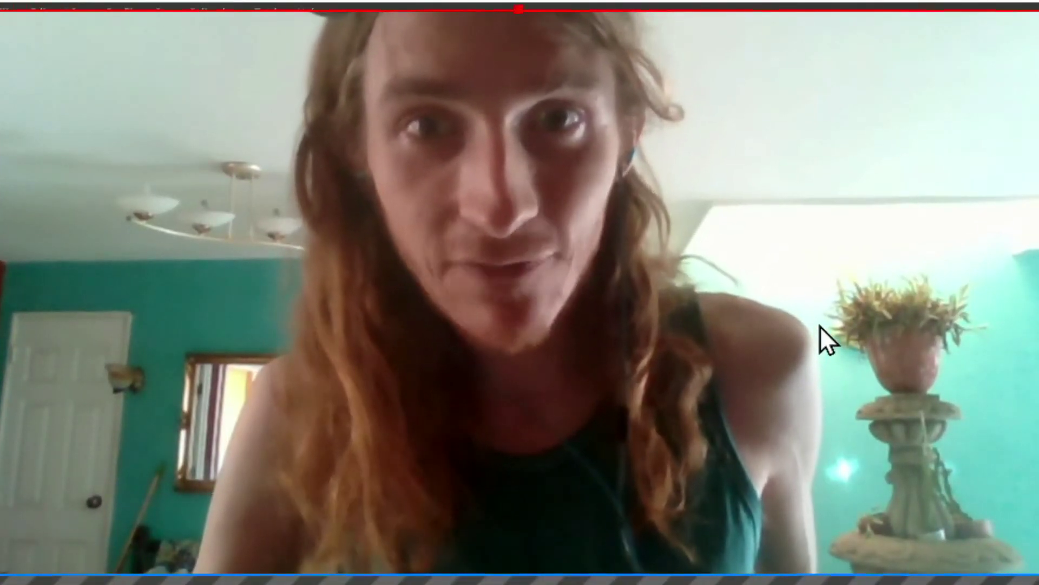
Step: Reopen the Integrated Webcam source's properties and set its resolution to 1280x720
double_click(815, 310)
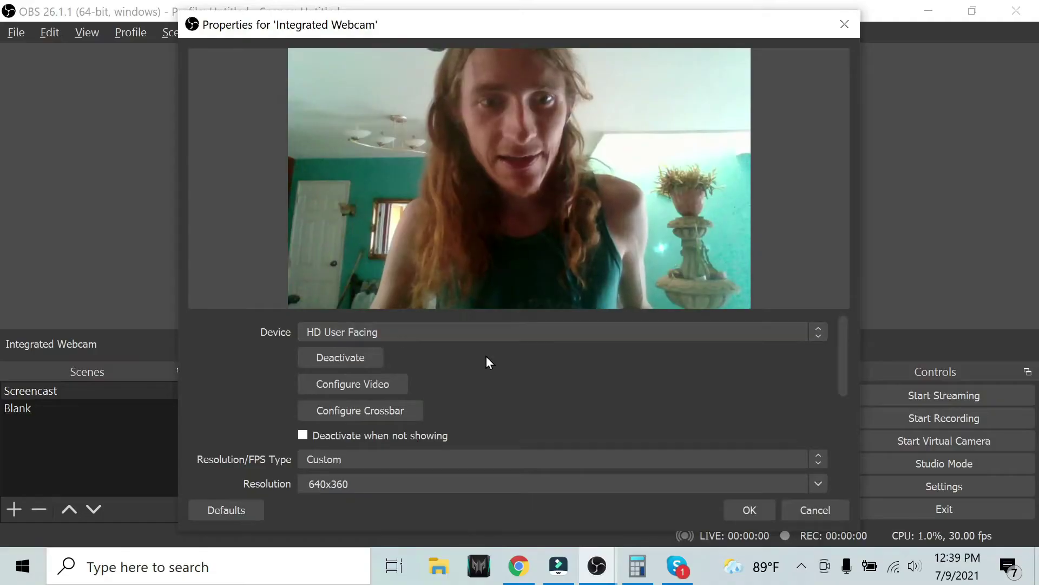
scroll(486, 356, down, 2)
click(817, 423)
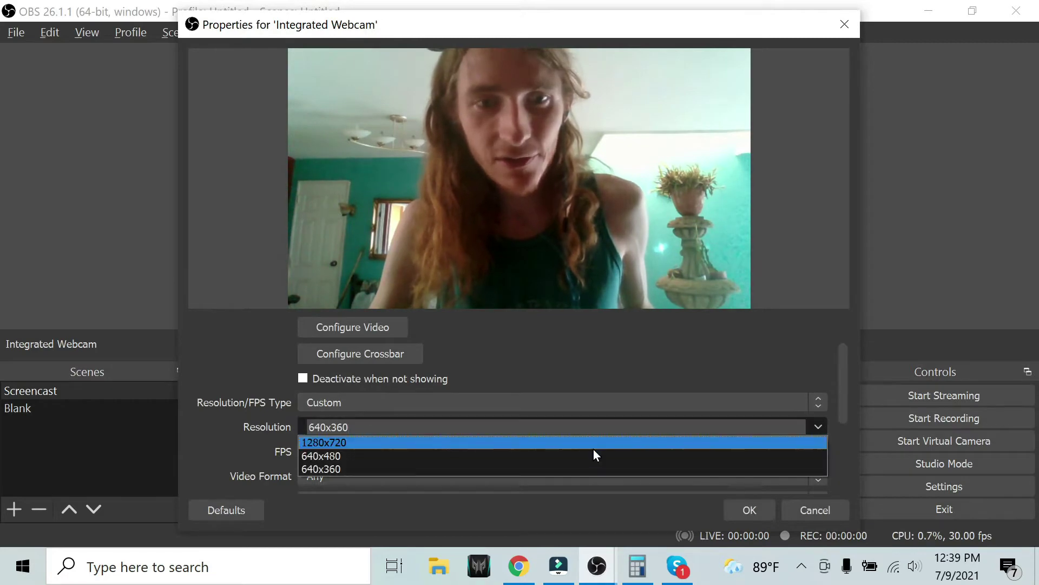
click(559, 443)
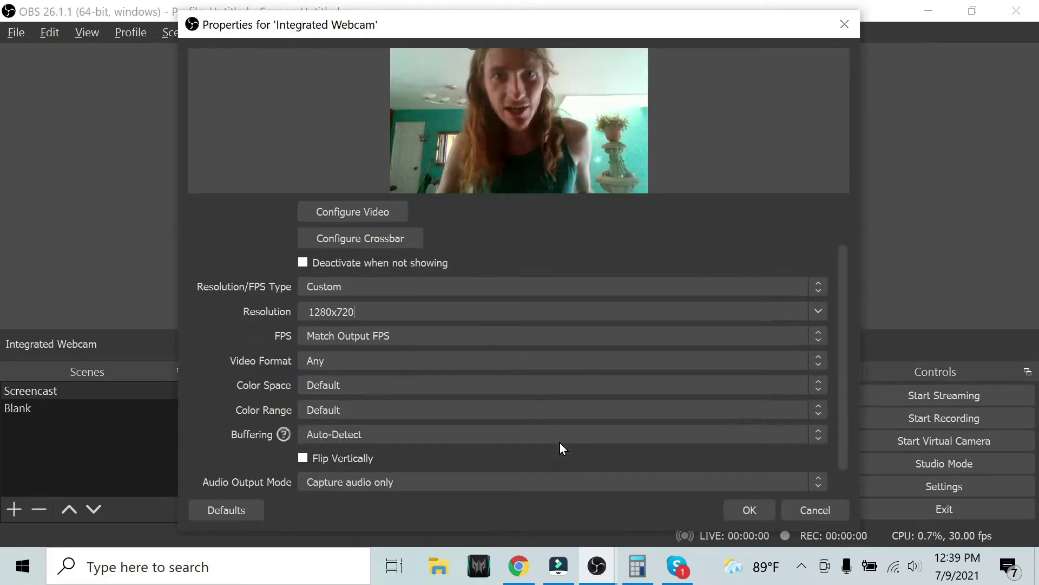
click(757, 507)
Step: Select the Display Capture source and reposition it behind the webcam picture to line up with the canvas
click(258, 408)
drag(402, 158, 375, 117)
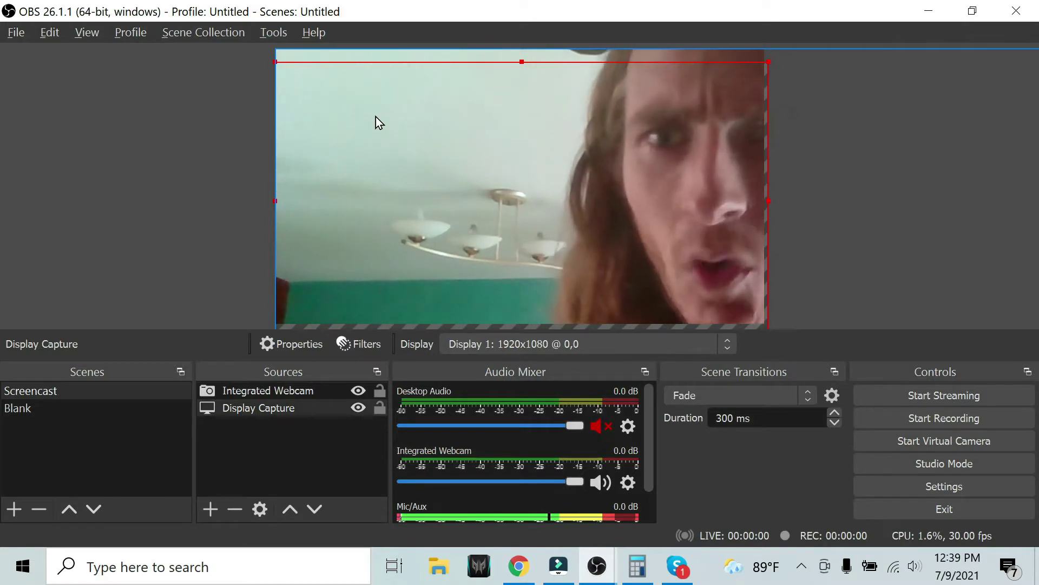
click(522, 184)
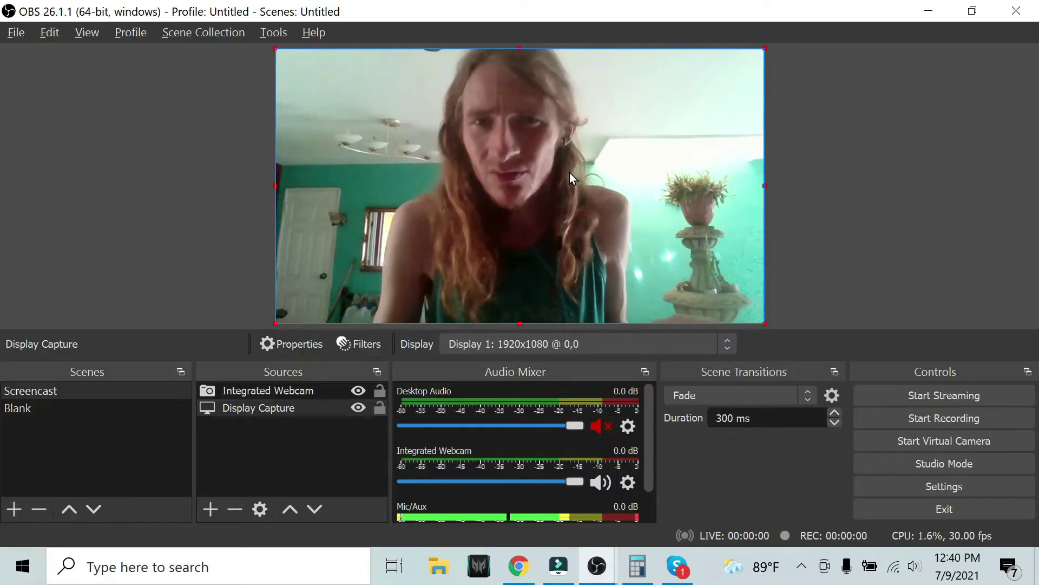
Step: Shrink and reposition the webcam picture over the display capture, and fit it to the screen
drag(275, 48, 623, 277)
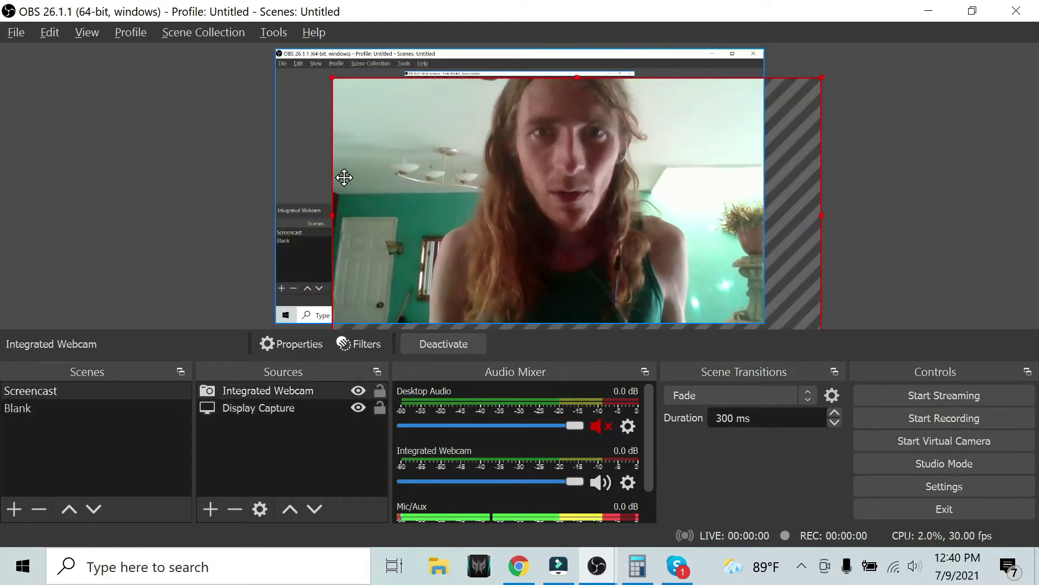
mouse_move(344, 177)
mouse_down()
mouse_move(332, 174)
mouse_move(339, 179)
mouse_up()
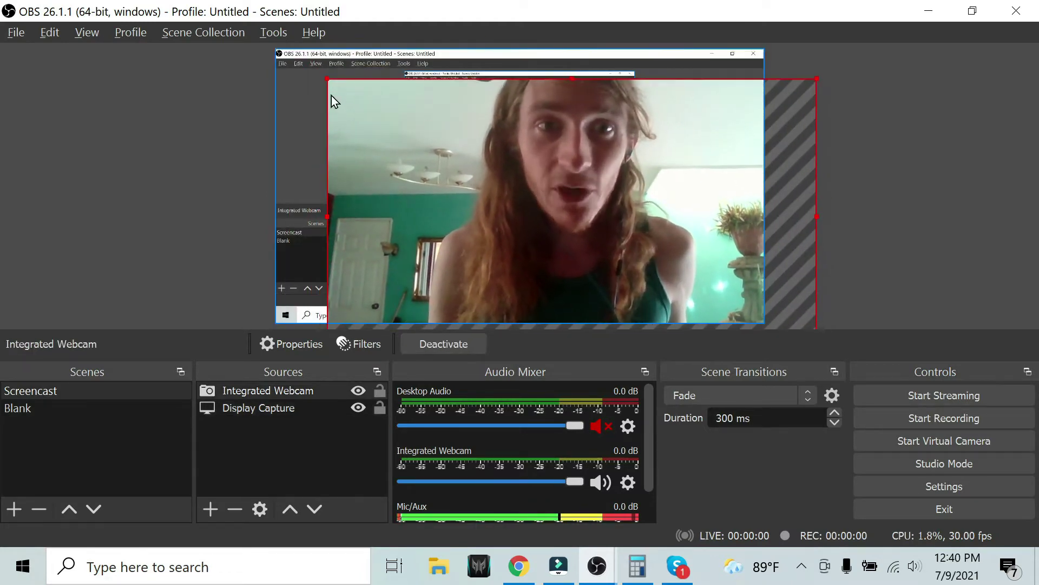
drag(327, 80, 664, 193)
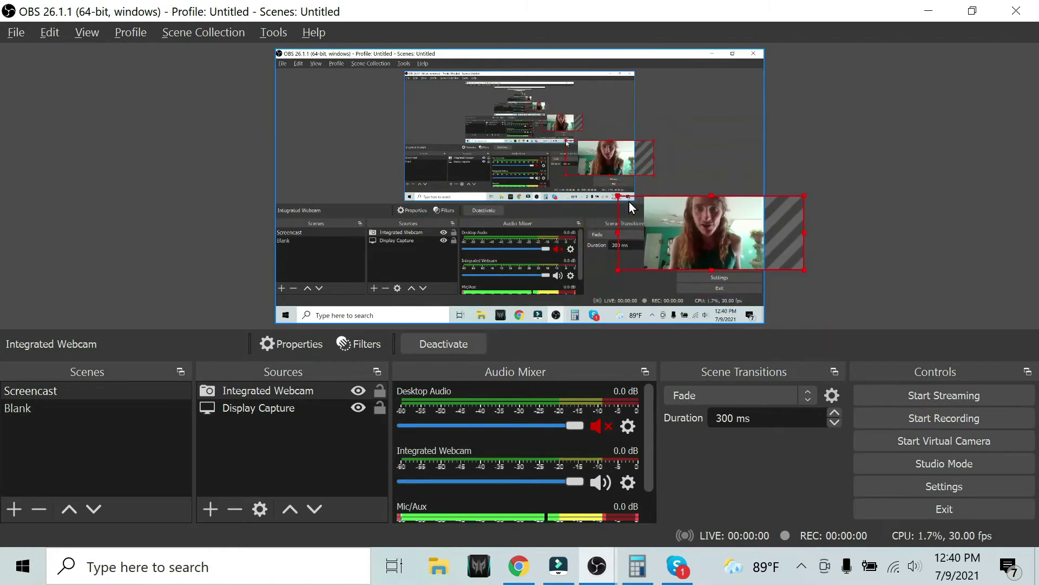
drag(731, 229, 688, 84)
key(ctrl+f)
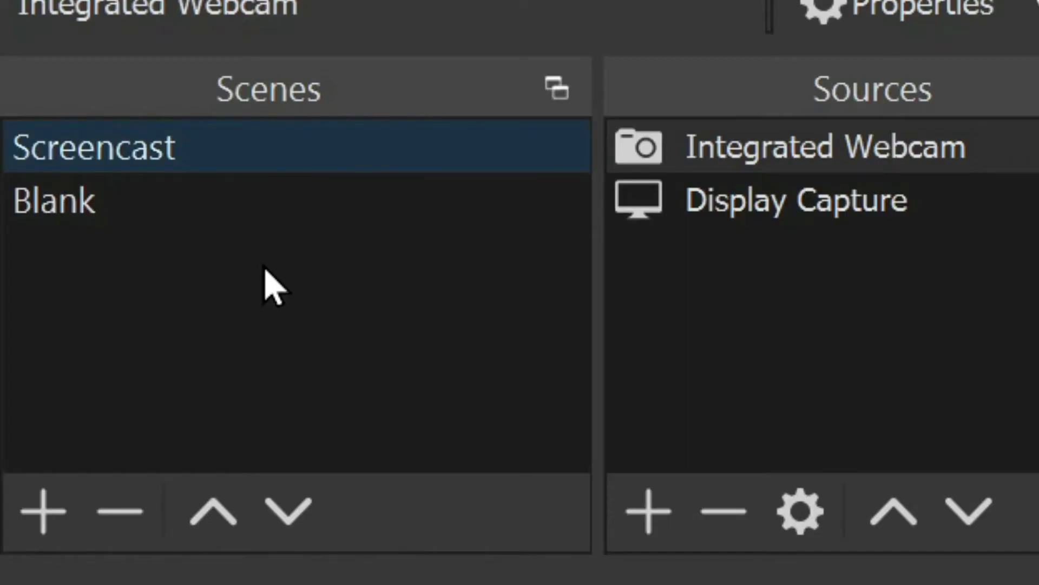
Step: Add a new scene named "Scene 2" to the scene list
right_click(290, 241)
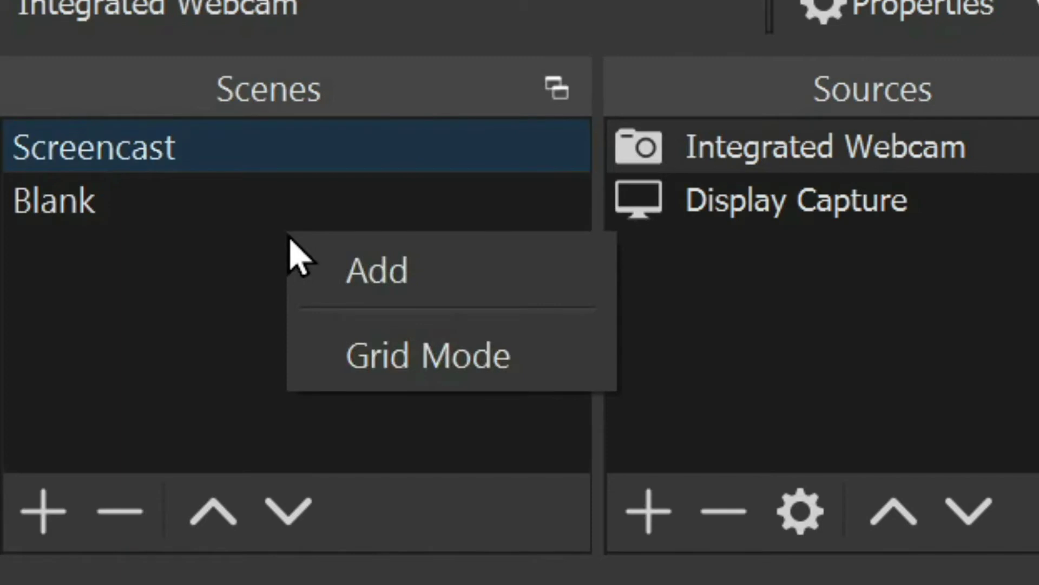
click(441, 271)
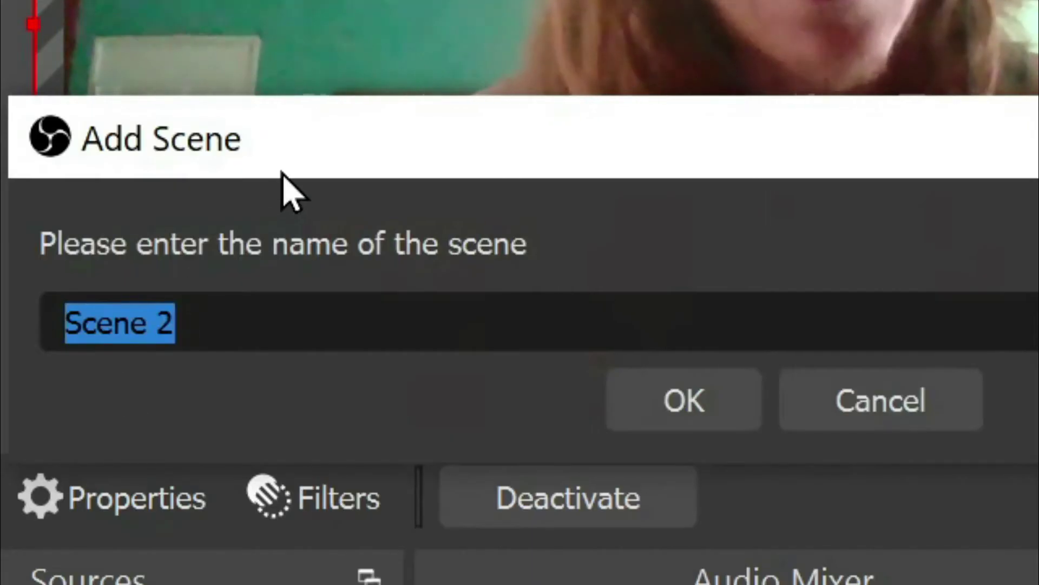
text(Scene 2)
key(Return)
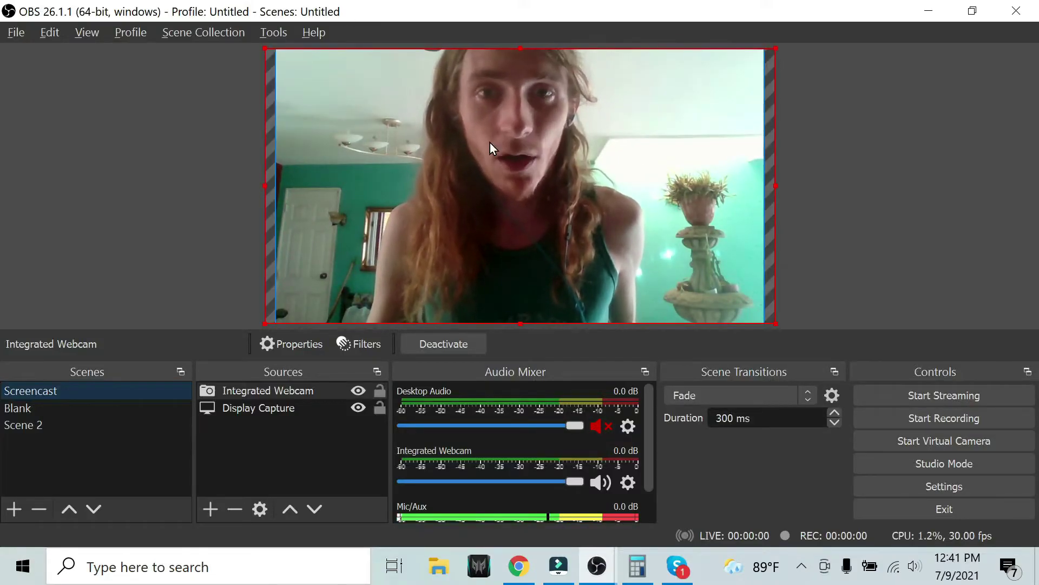
Step: Remove the Integrated Webcam source from the Screencast scene
click(531, 196)
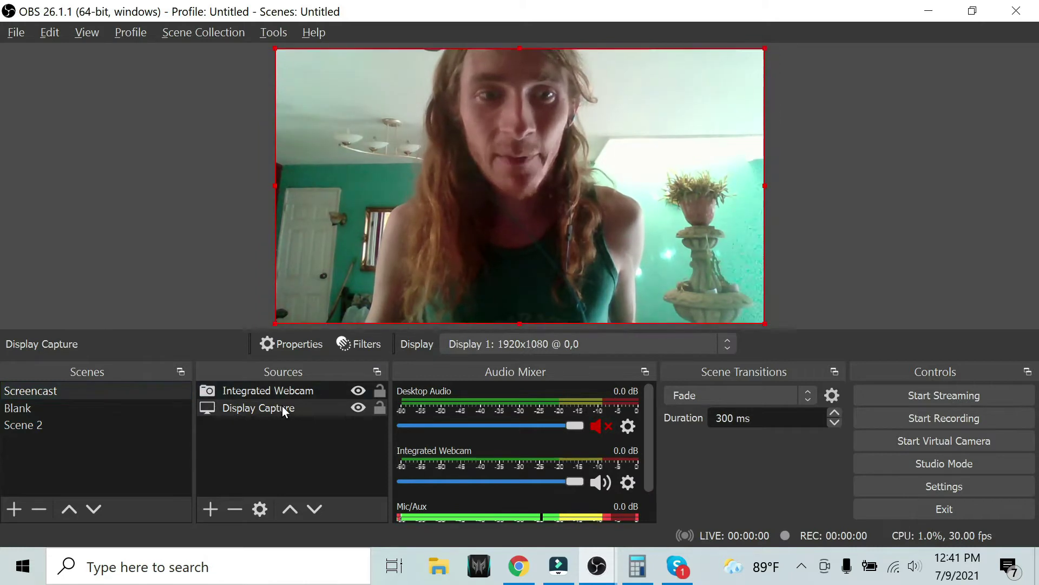
click(275, 388)
right_click(274, 388)
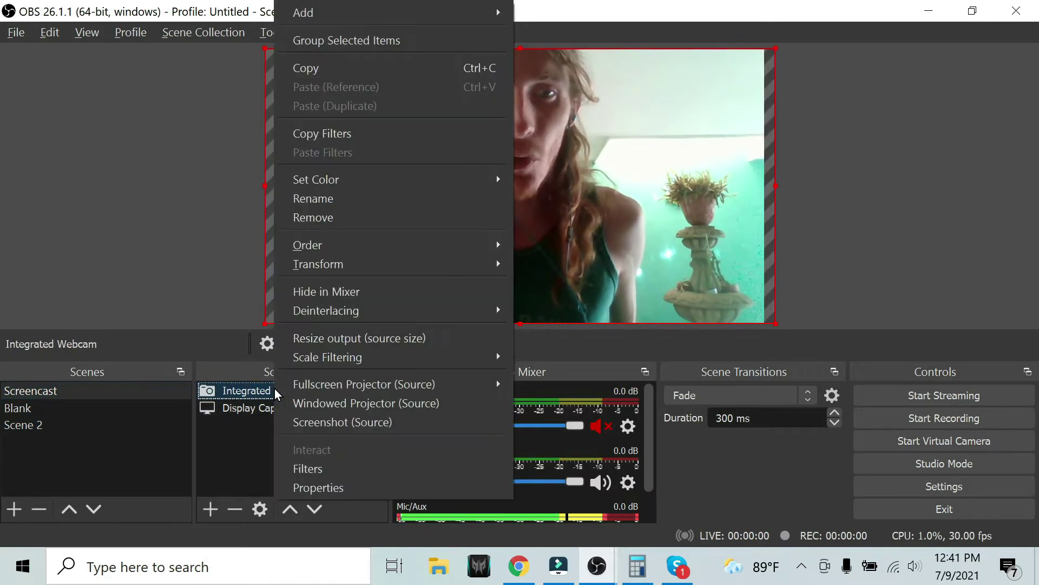
click(227, 430)
click(256, 389)
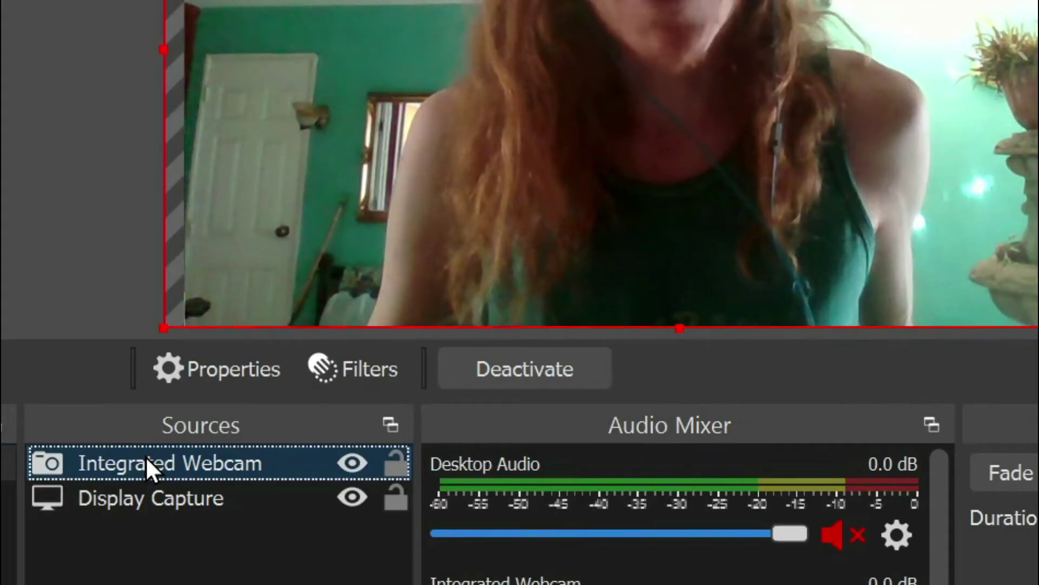
right_click(257, 387)
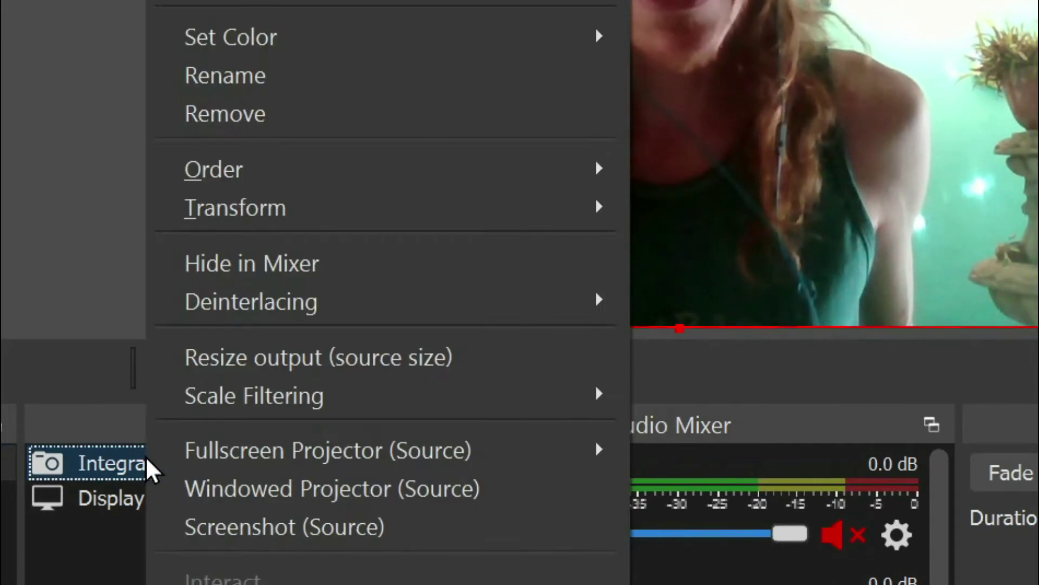
click(291, 121)
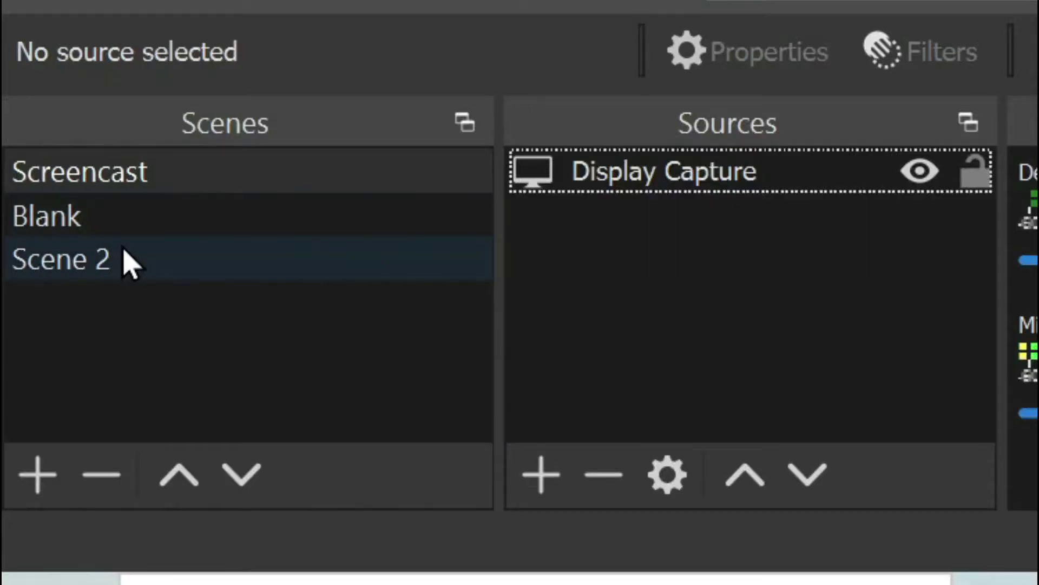
Step: Add a new Video Capture Device source named "Webcam" to Scene 2
click(129, 263)
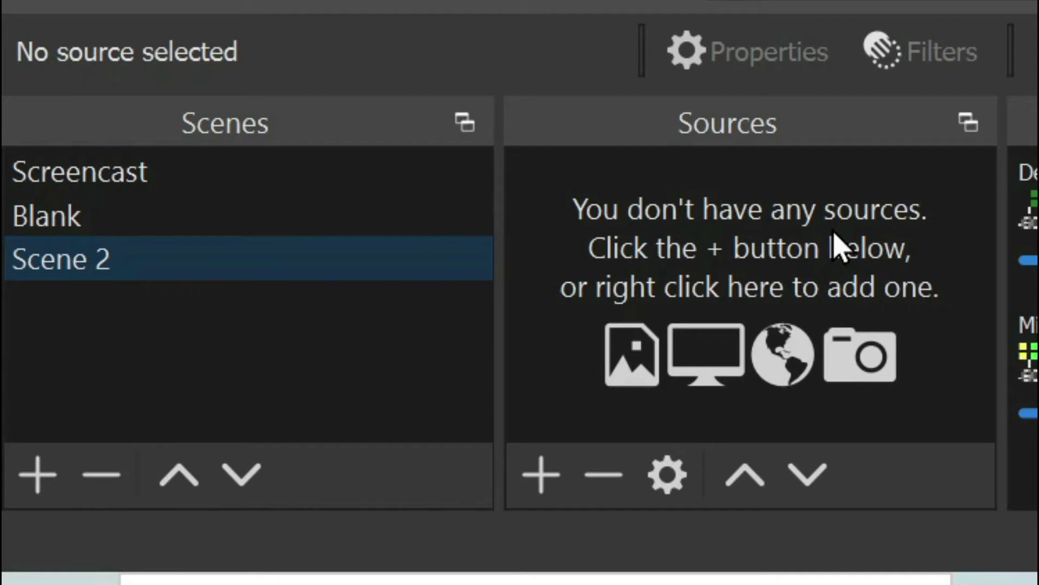
click(538, 471)
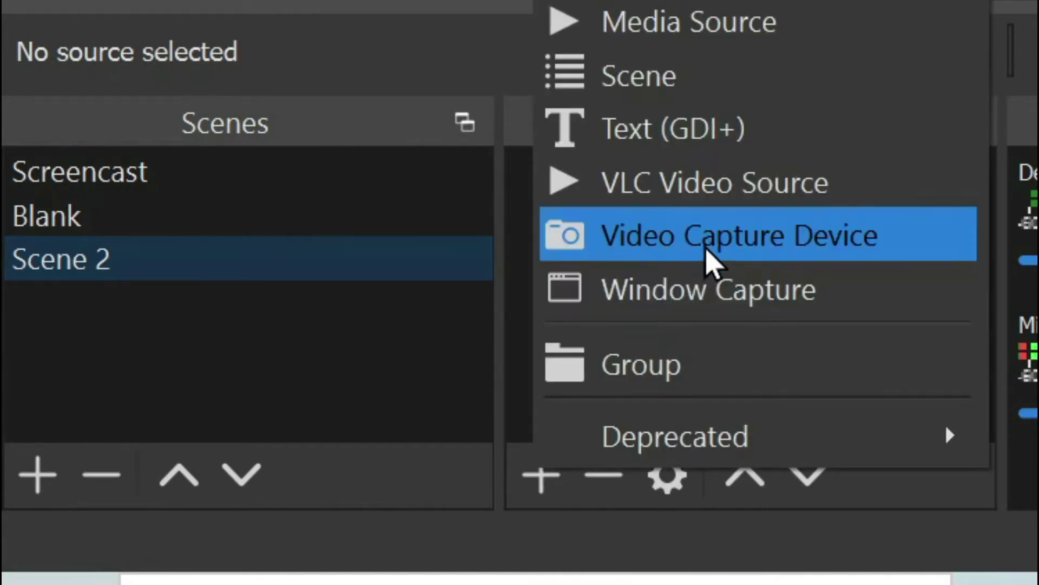
click(720, 252)
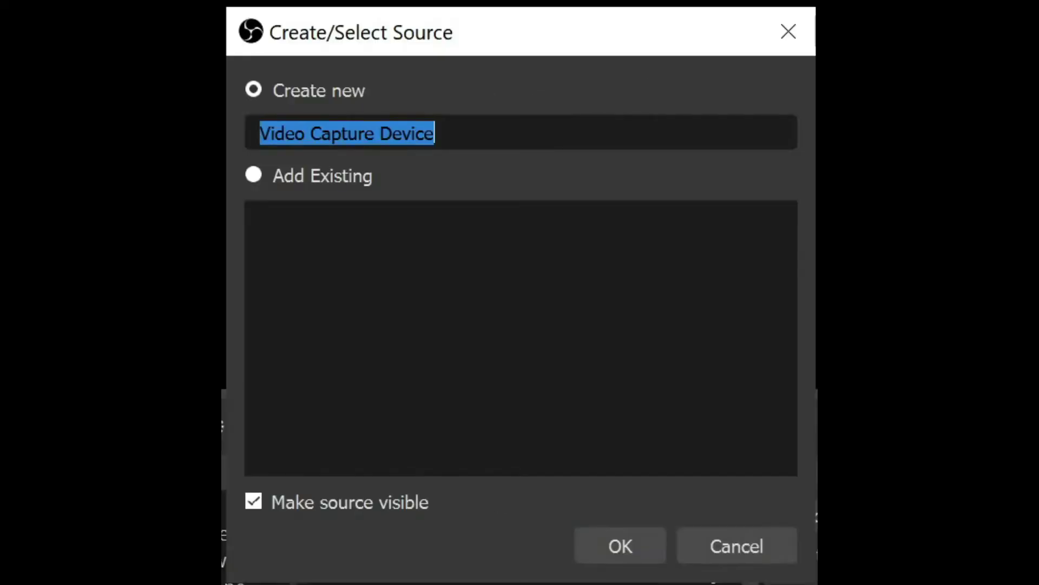
text(Webcam)
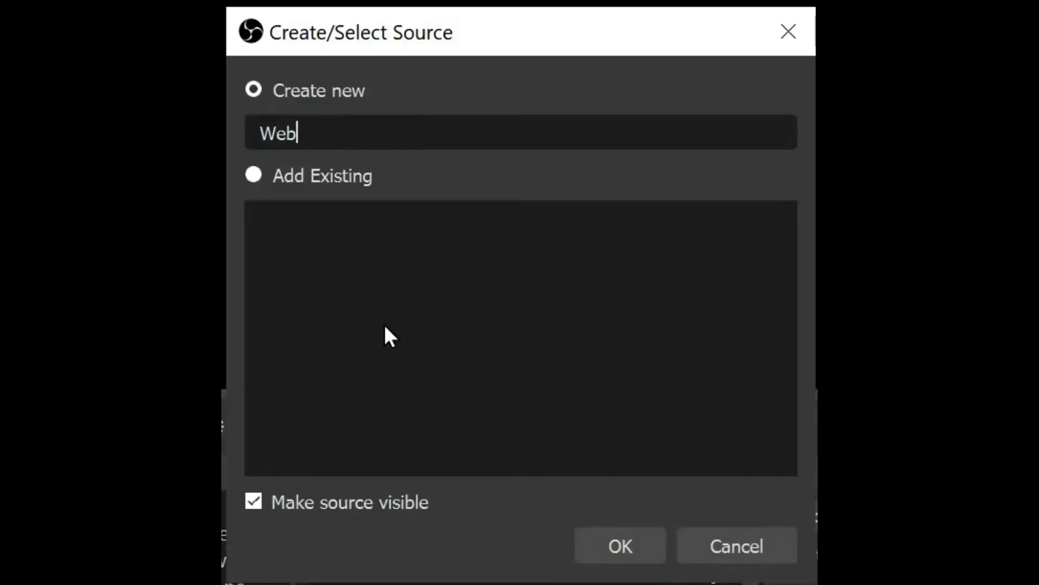
key(Return)
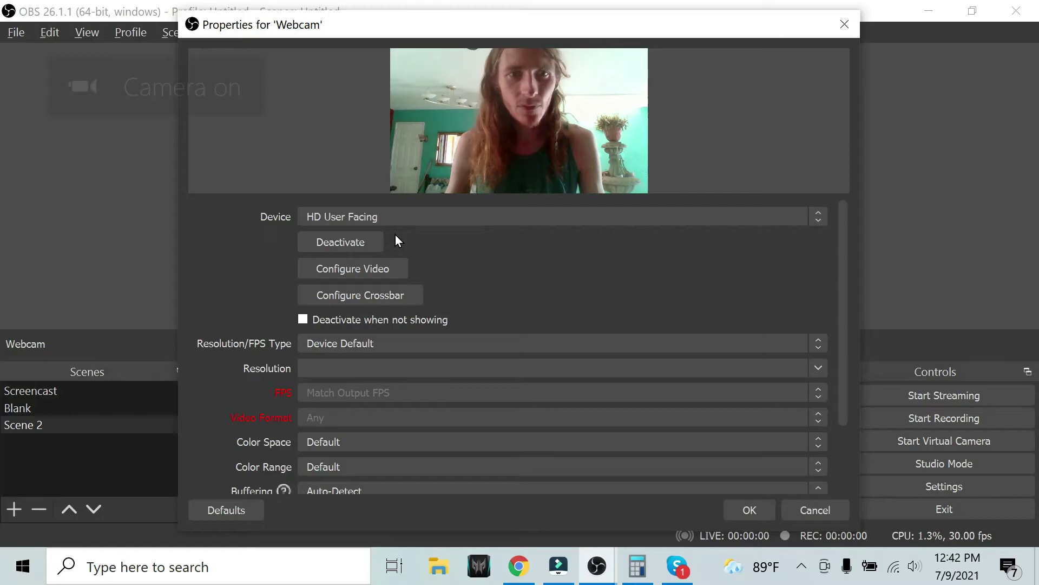
Step: Set the webcam's Resolution/FPS Type to Custom with a resolution of 1280x720, and apply the source properties
click(372, 342)
click(373, 368)
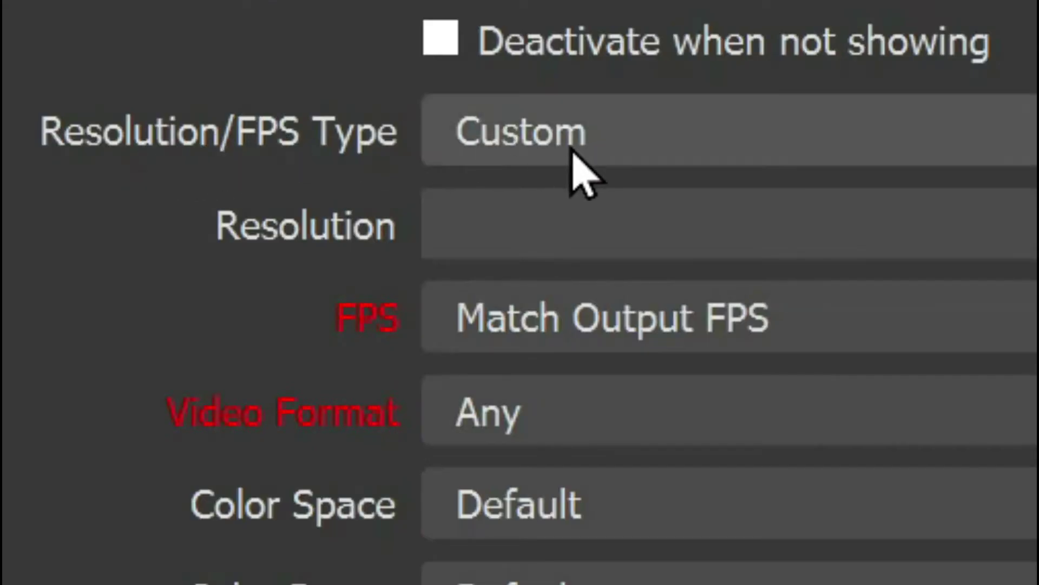
click(555, 216)
key(alt+Down)
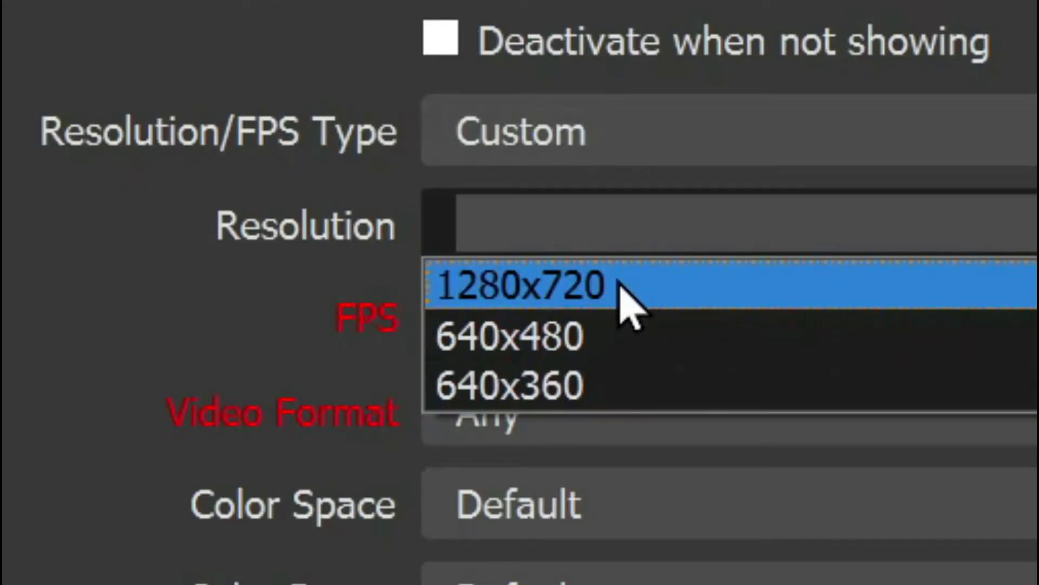
click(617, 282)
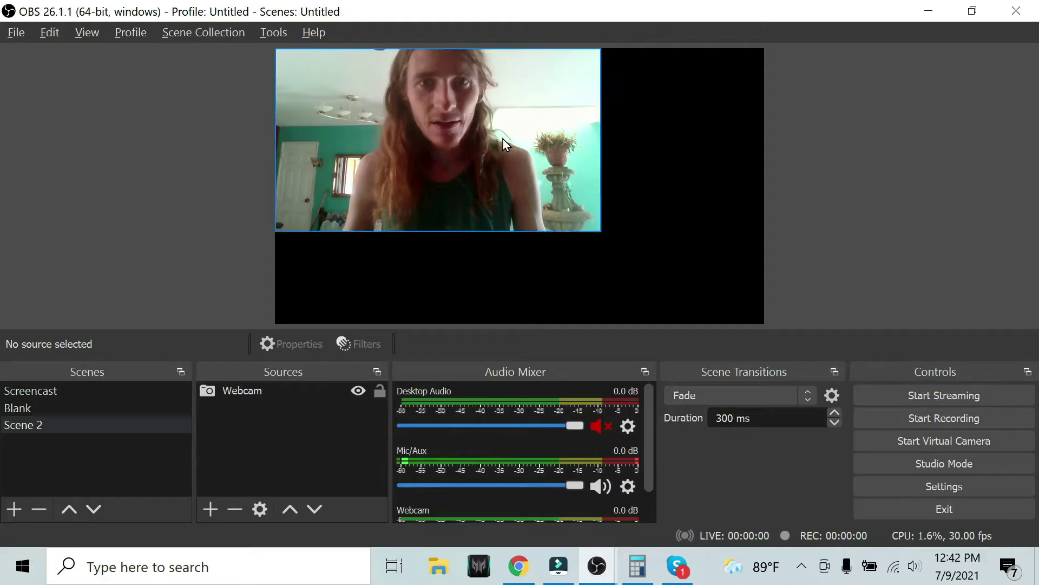
Step: Fit the webcam picture in Scene 2 to the whole canvas
right_click(503, 138)
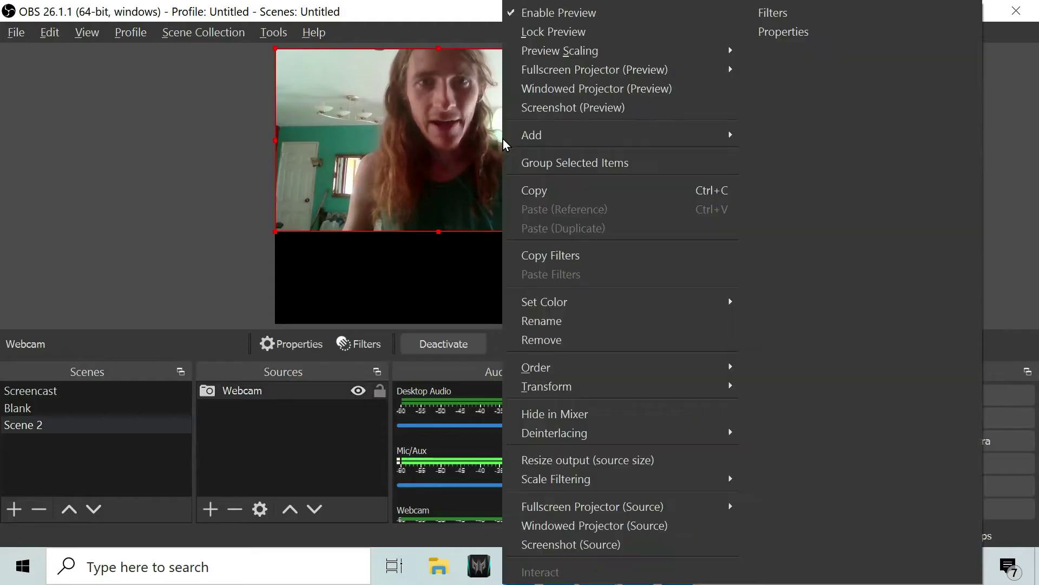
click(457, 158)
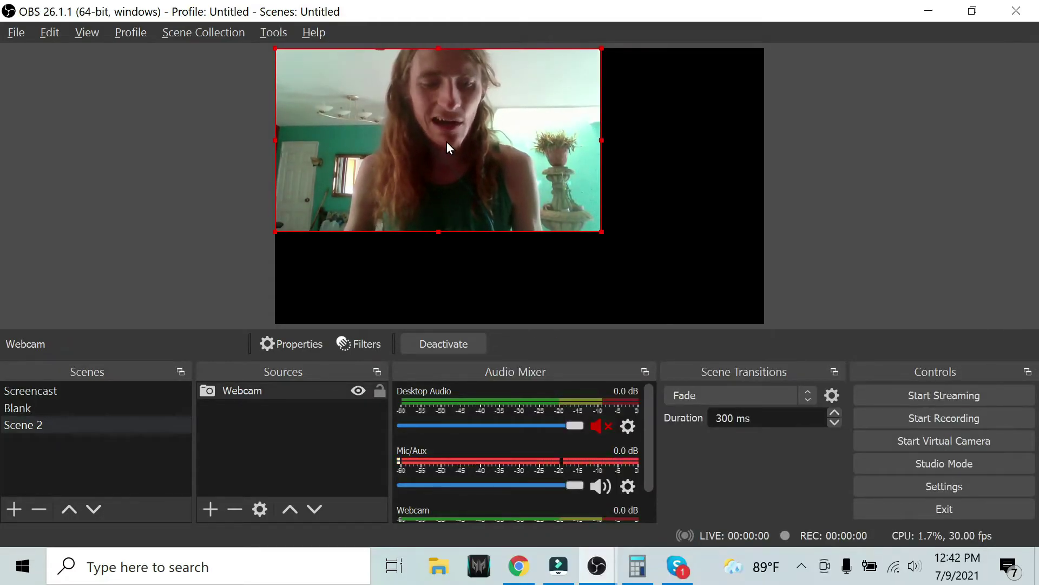
key(ctrl+f)
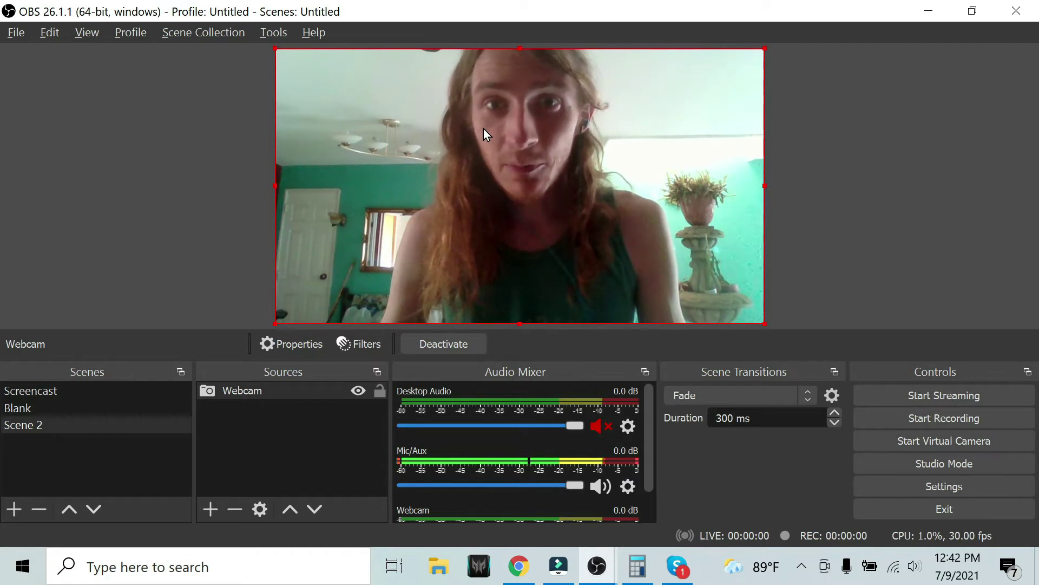
Step: Switch back and forth between the Screencast scene and Scene 2 to compare them, ending on Screencast
click(71, 391)
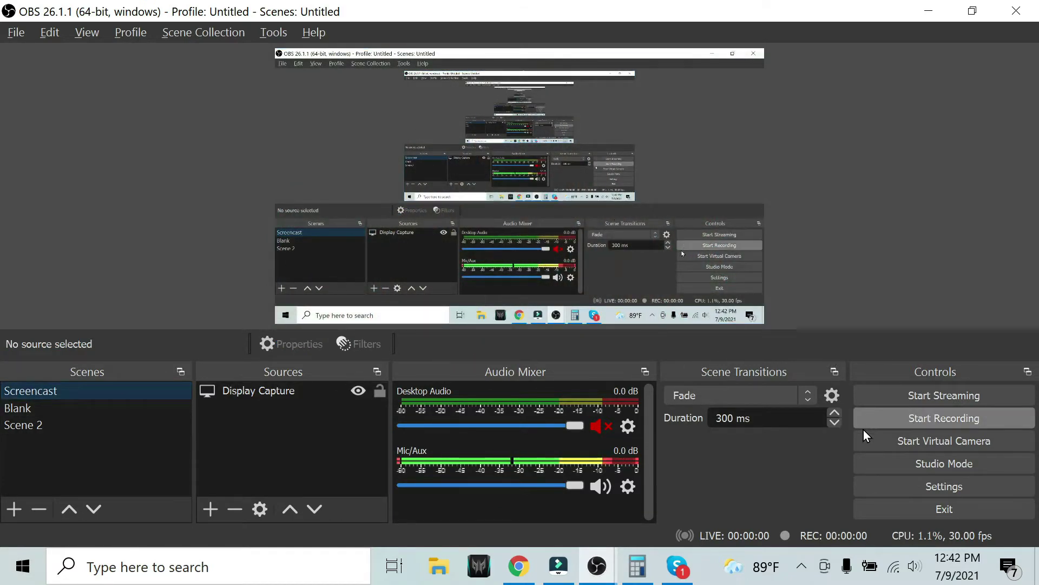
click(139, 428)
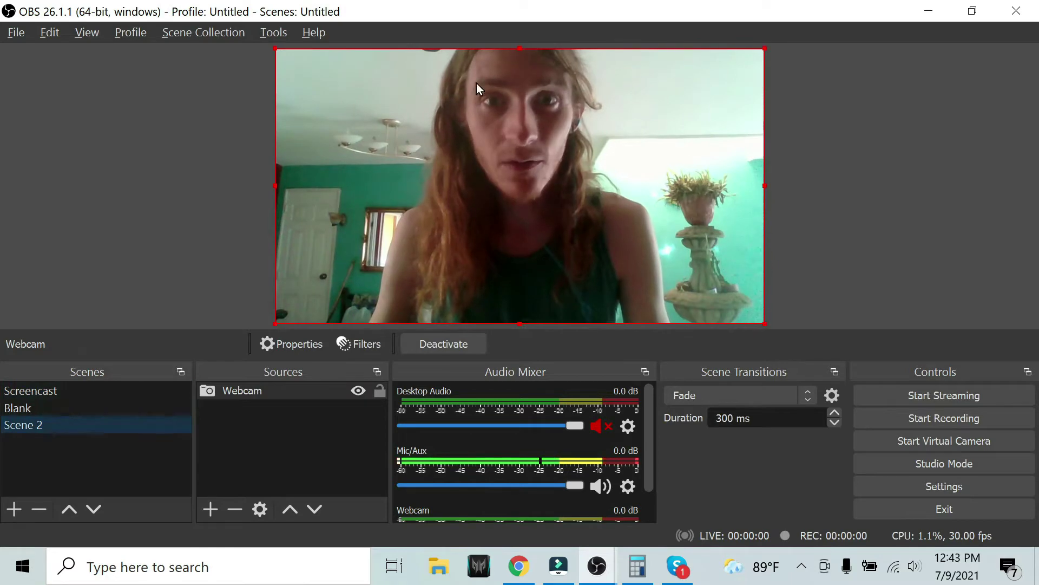
click(61, 391)
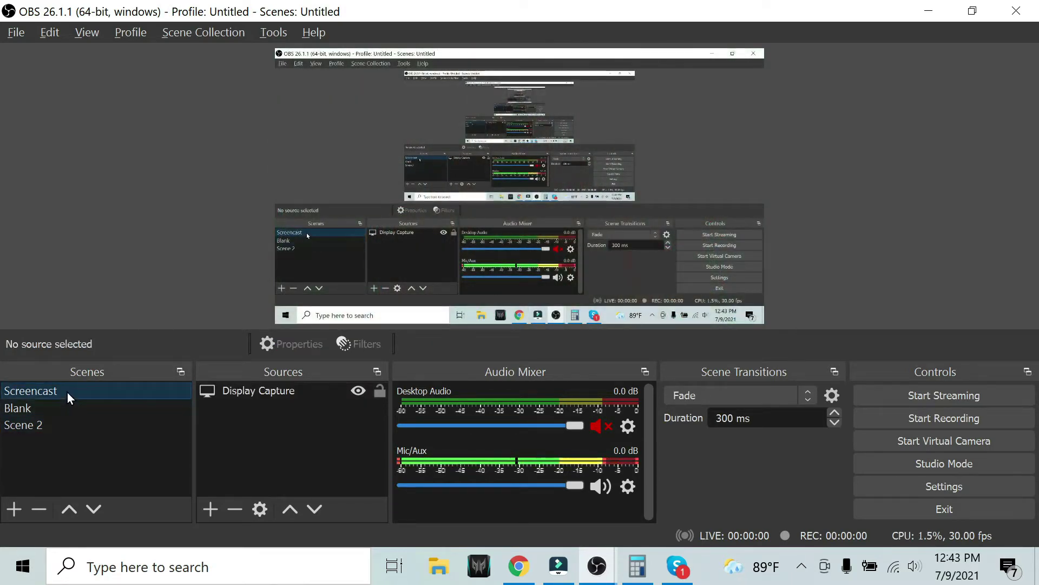
click(67, 427)
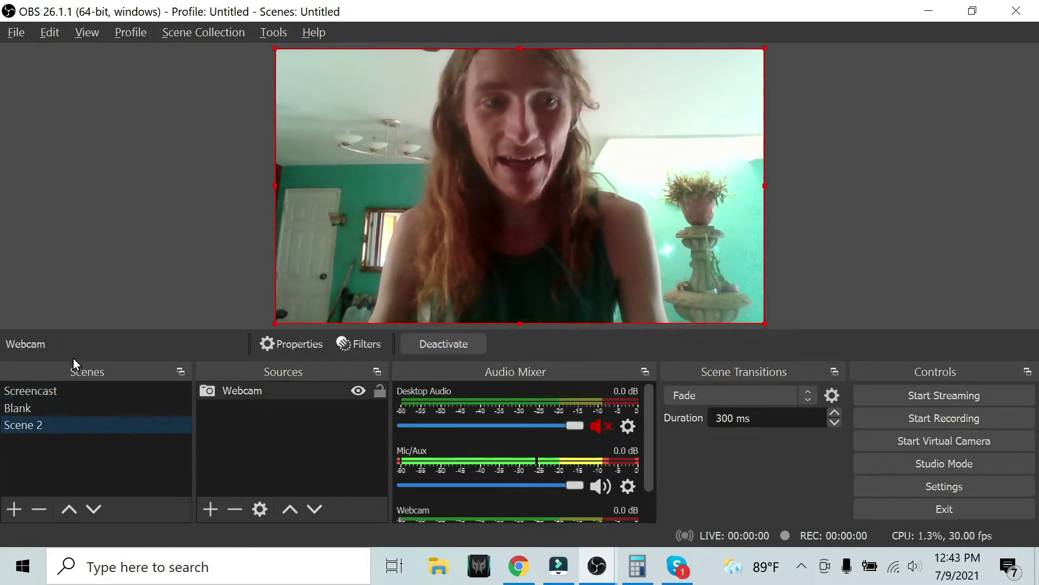
click(70, 390)
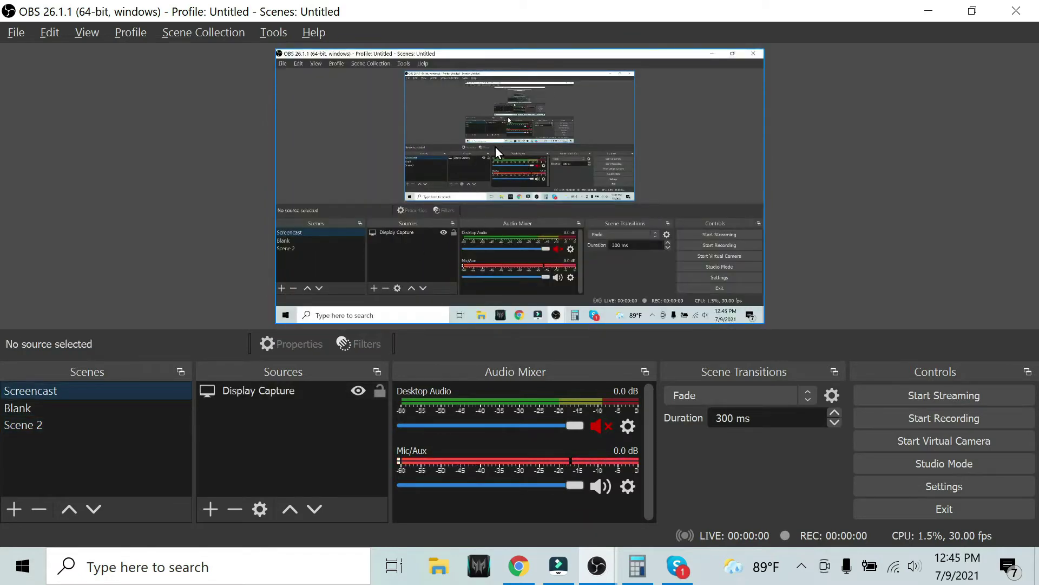
Step: Copy the Webcam source from Scene 2 and paste it as a reference into the Screencast scene
right_click(47, 423)
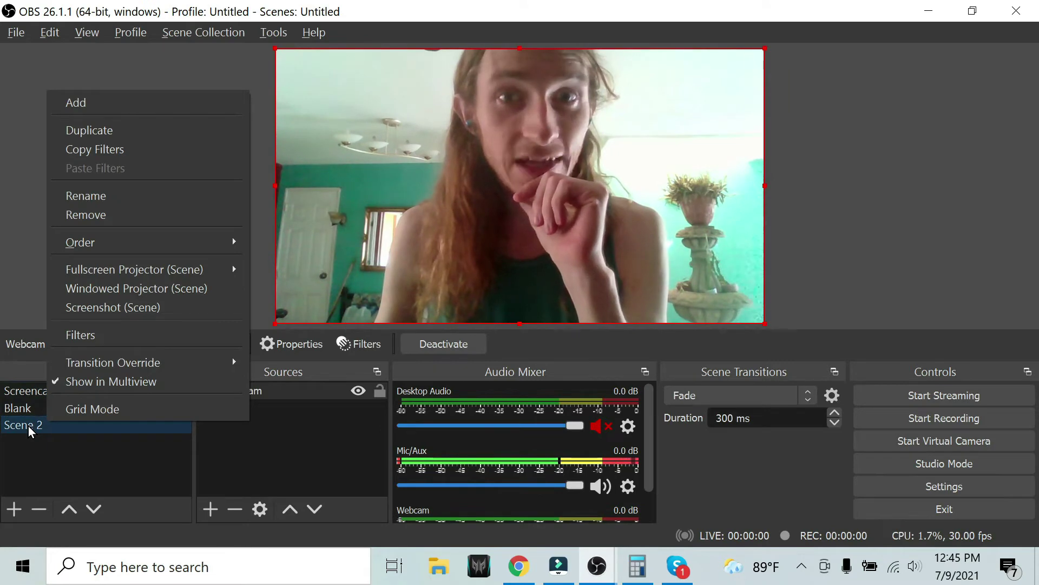
click(28, 426)
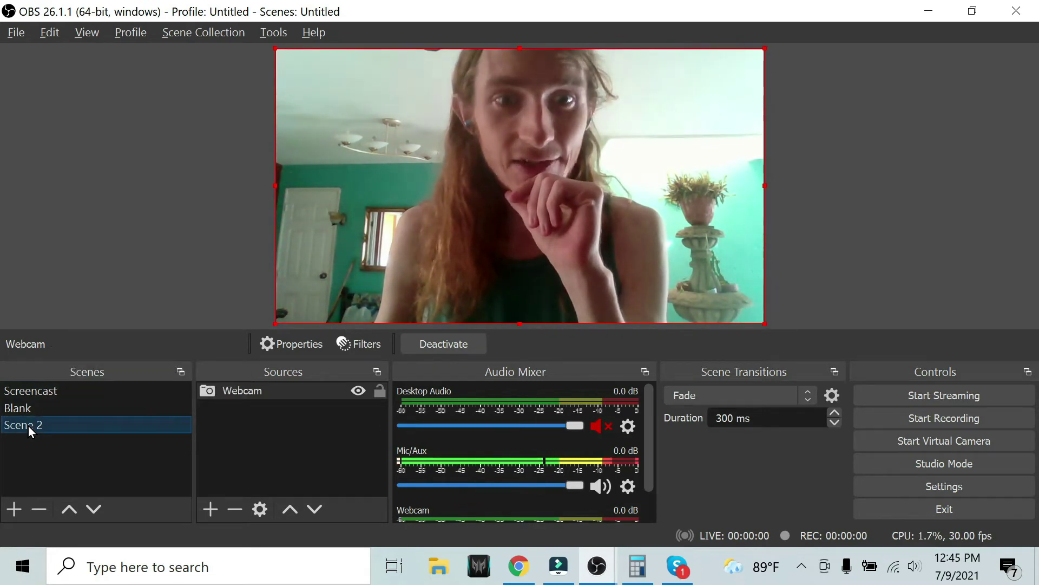
right_click(239, 390)
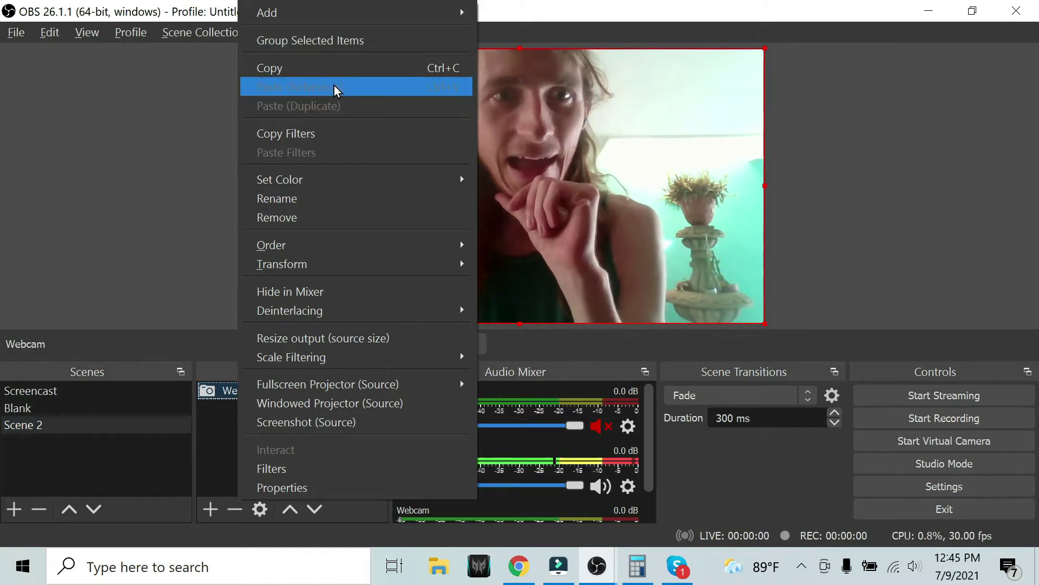
click(339, 66)
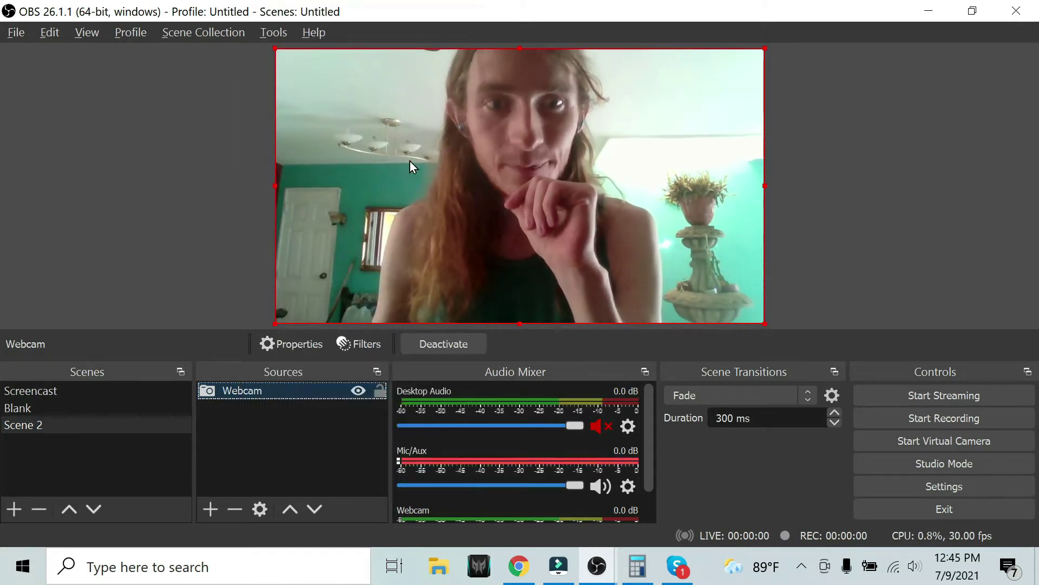
click(62, 390)
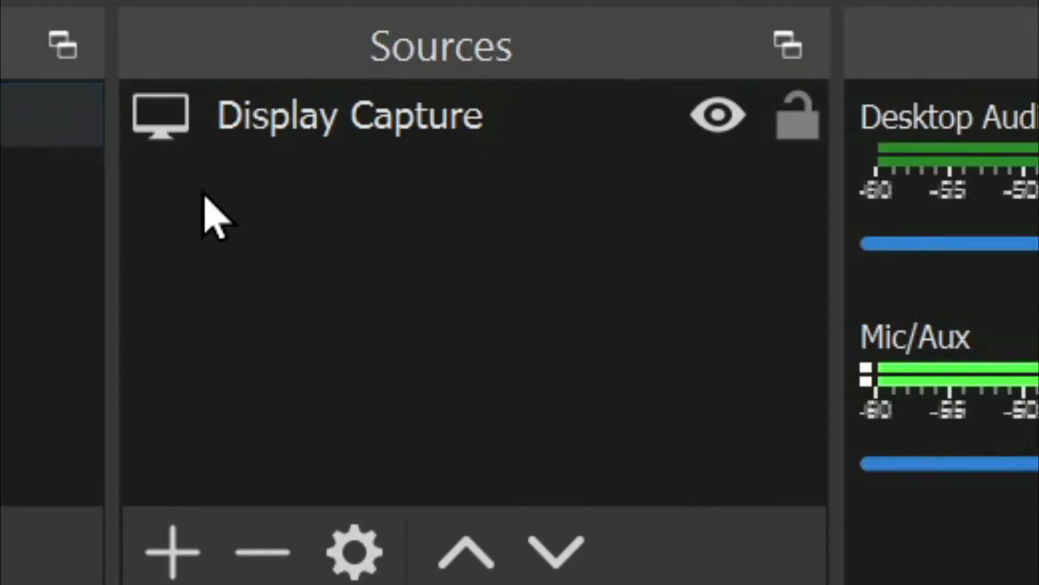
right_click(219, 203)
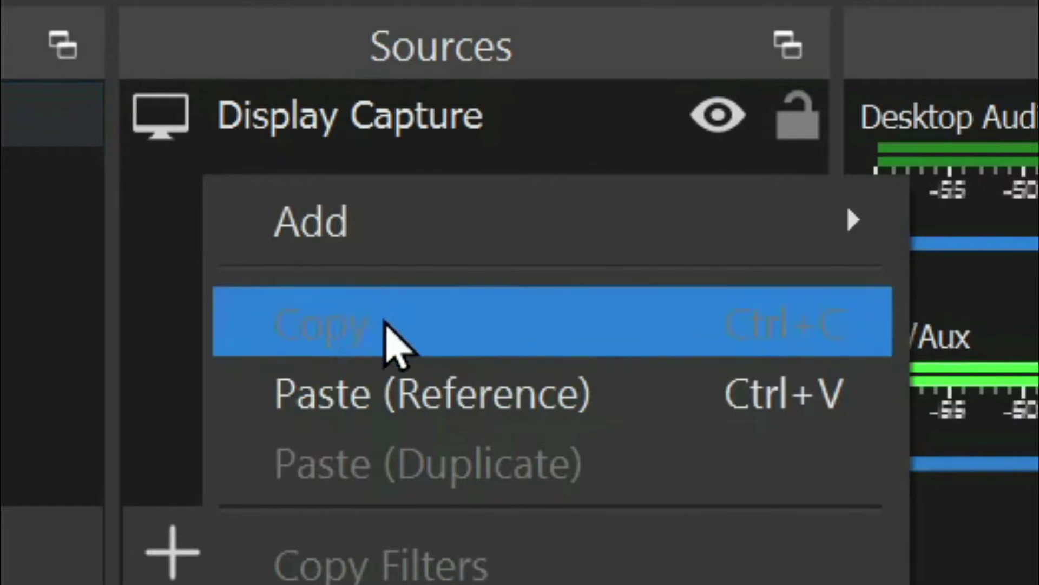
click(409, 365)
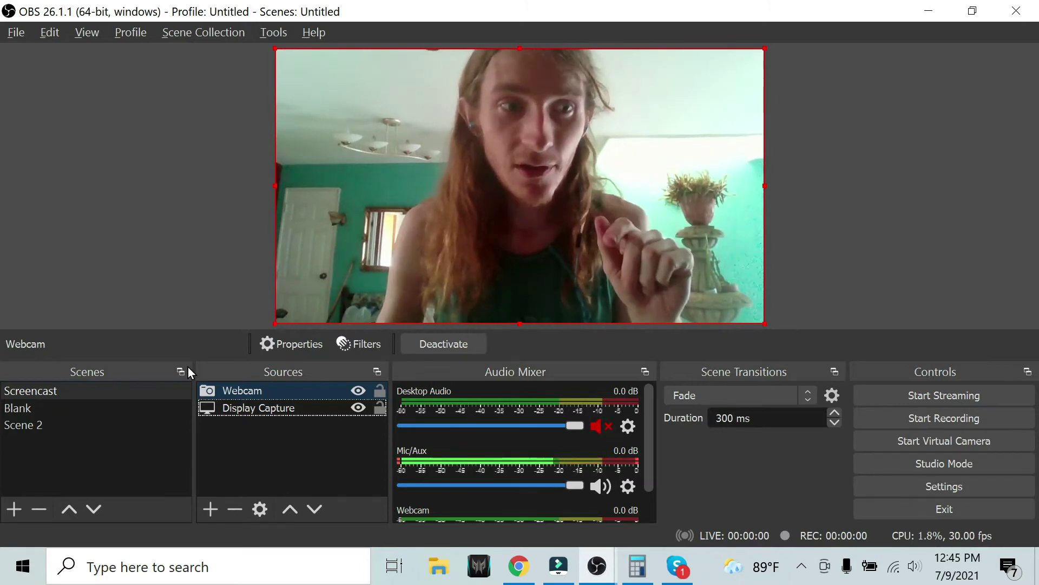
Step: Shrink the webcam picture in the Screencast scene and place it over the upper middle of the display capture
click(90, 427)
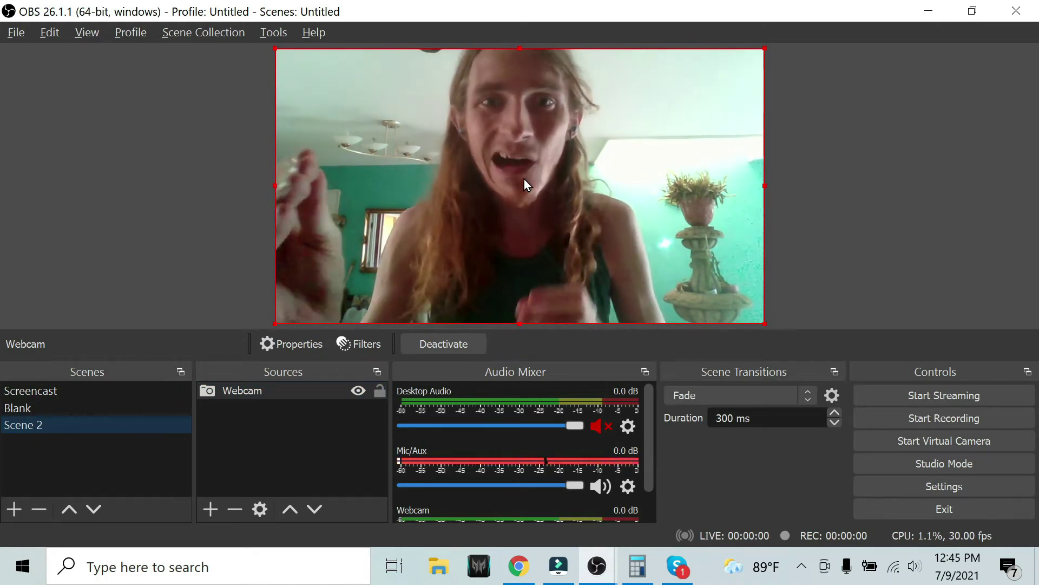
key(F1)
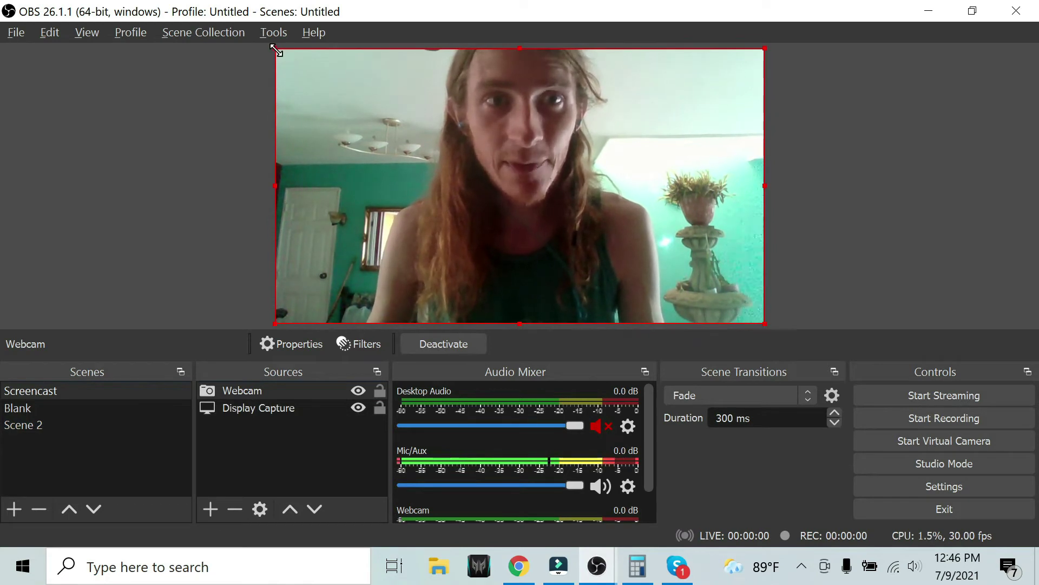
drag(276, 50, 551, 236)
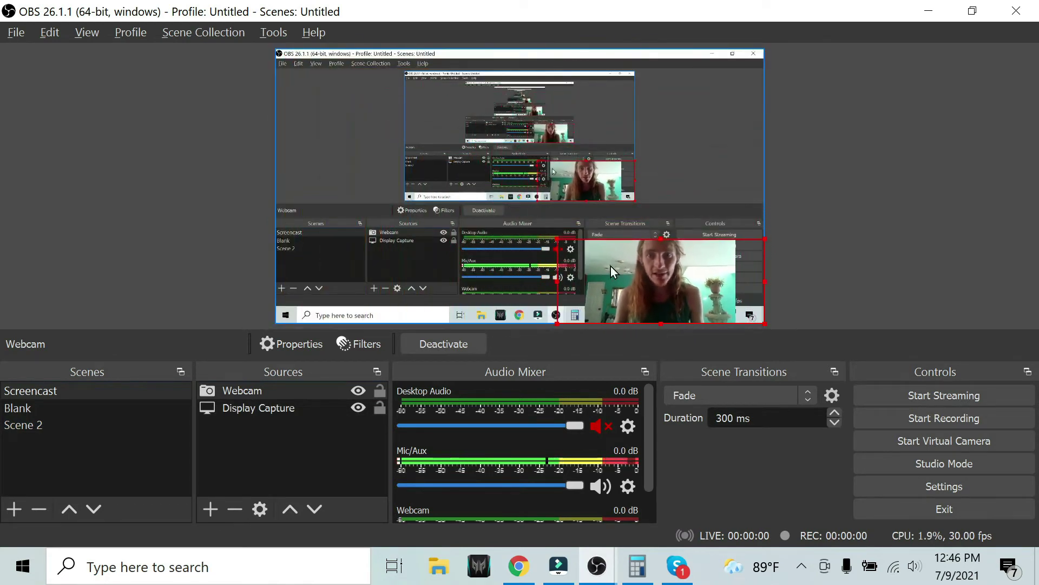
drag(665, 295, 480, 116)
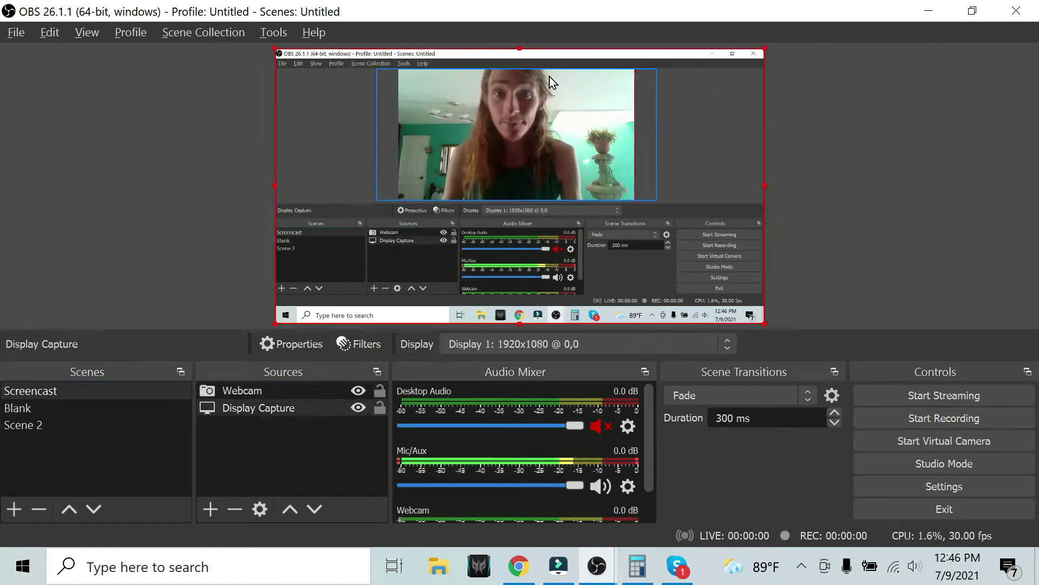
click(543, 150)
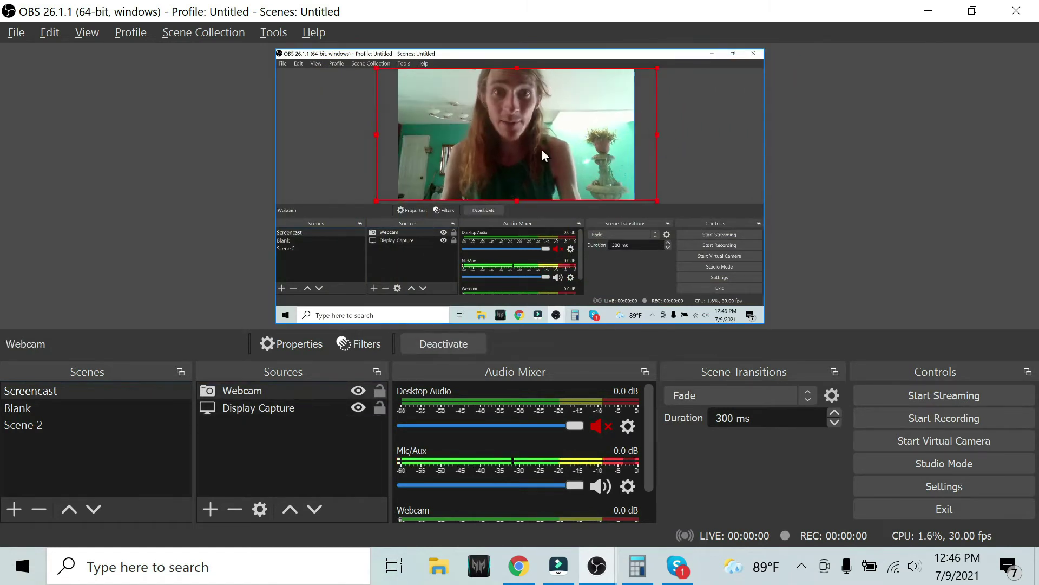
Step: Preview Scene 2 and the webcam overlay in the Screencast scene by alternating between them, ending on Scene 2
click(64, 421)
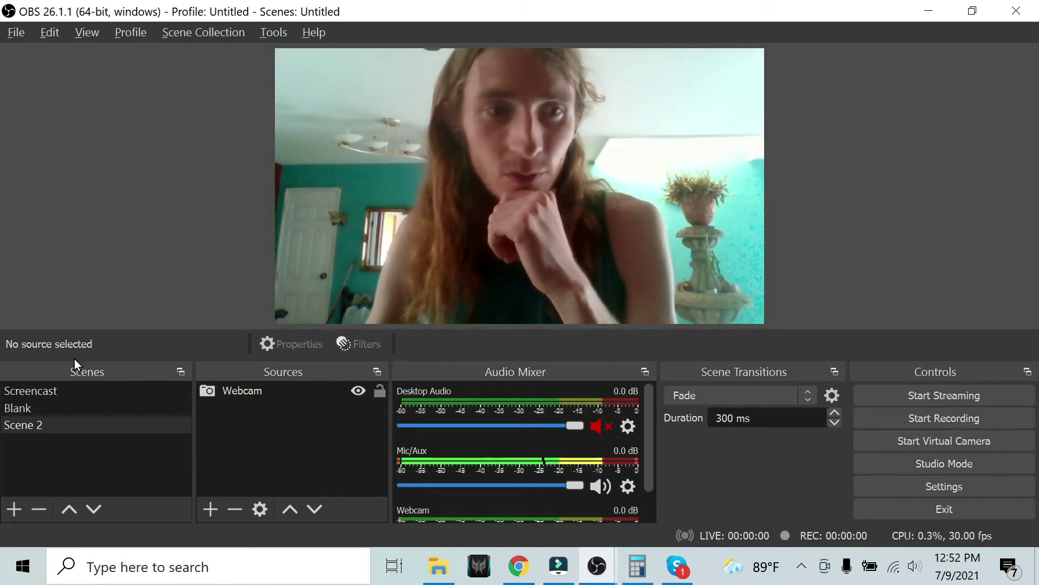
click(60, 390)
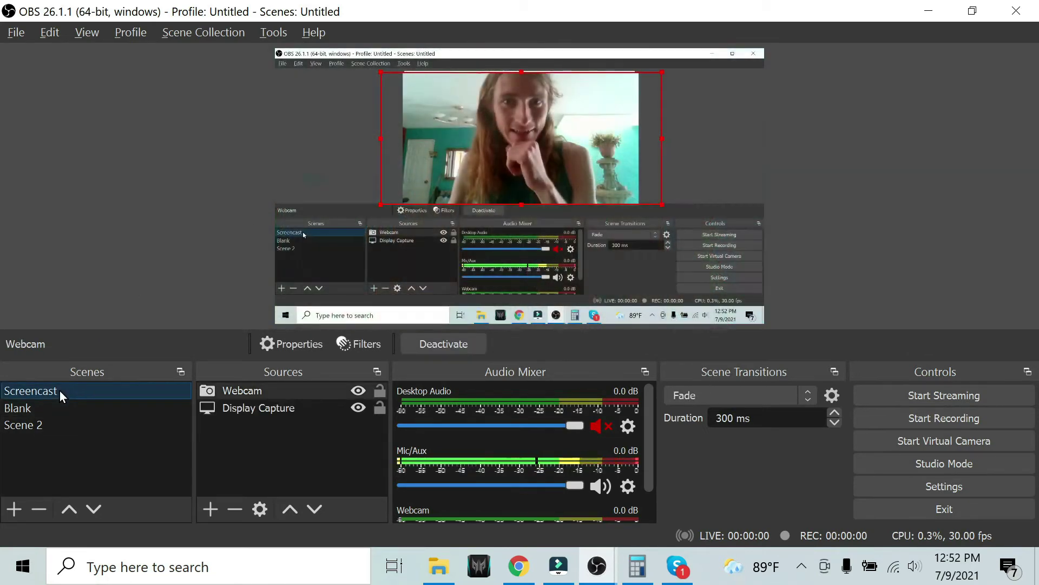
click(56, 427)
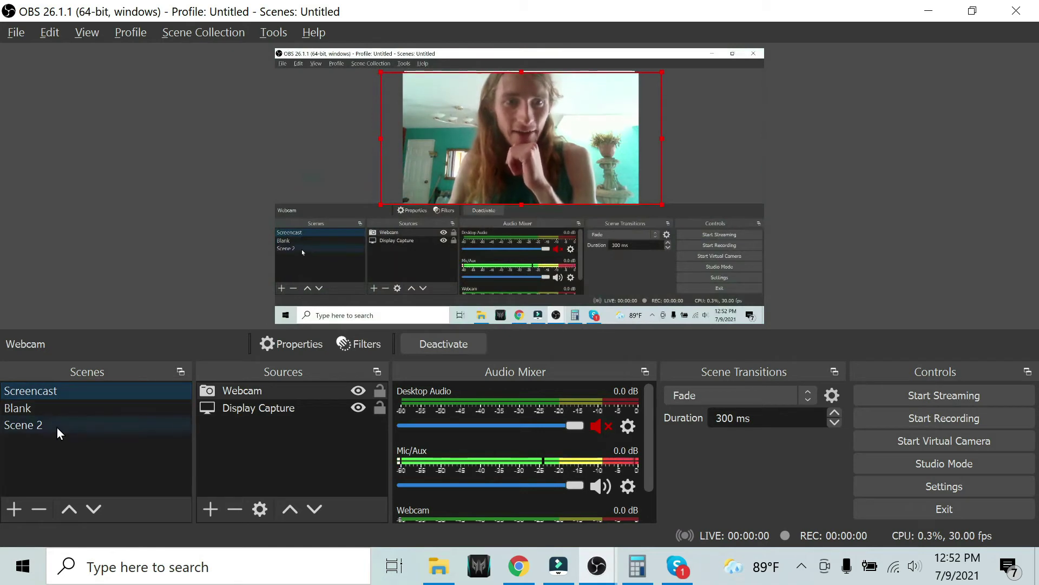
click(66, 390)
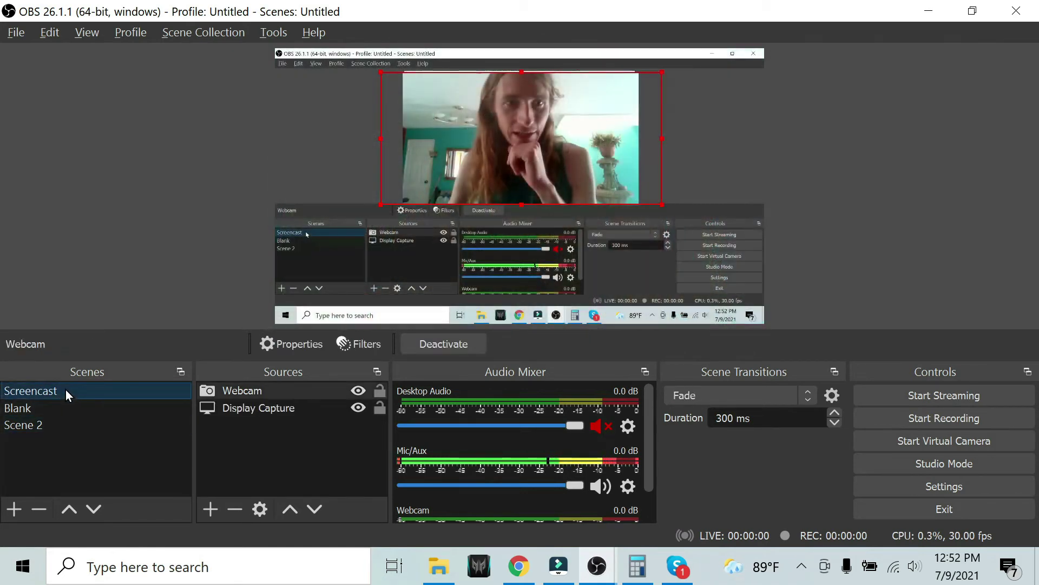
click(56, 426)
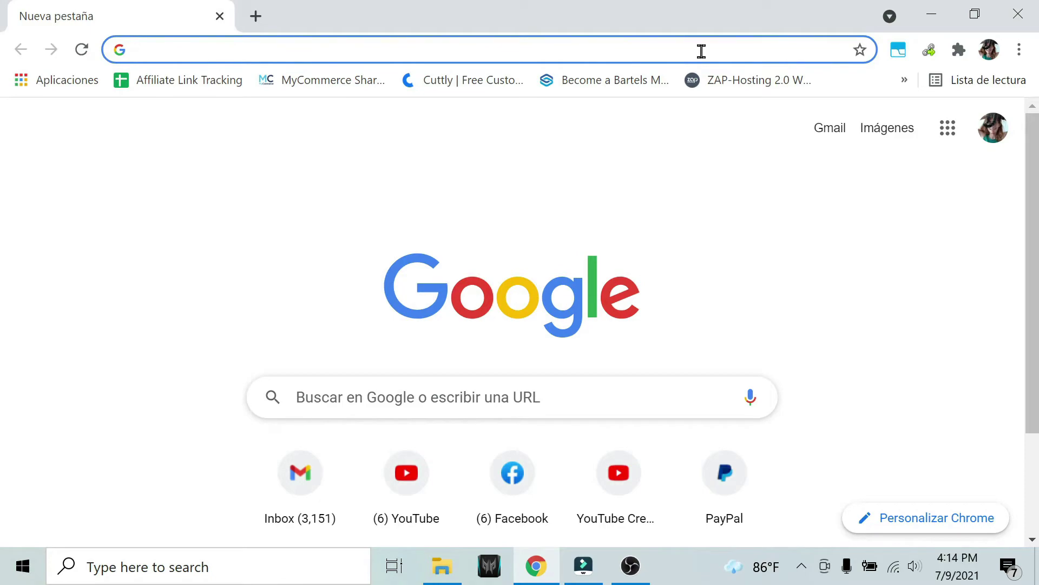
Step: Minimize the browser, open the Automatic Scene Switcher, and reposition its window so the window-matching settings are in view
click(924, 13)
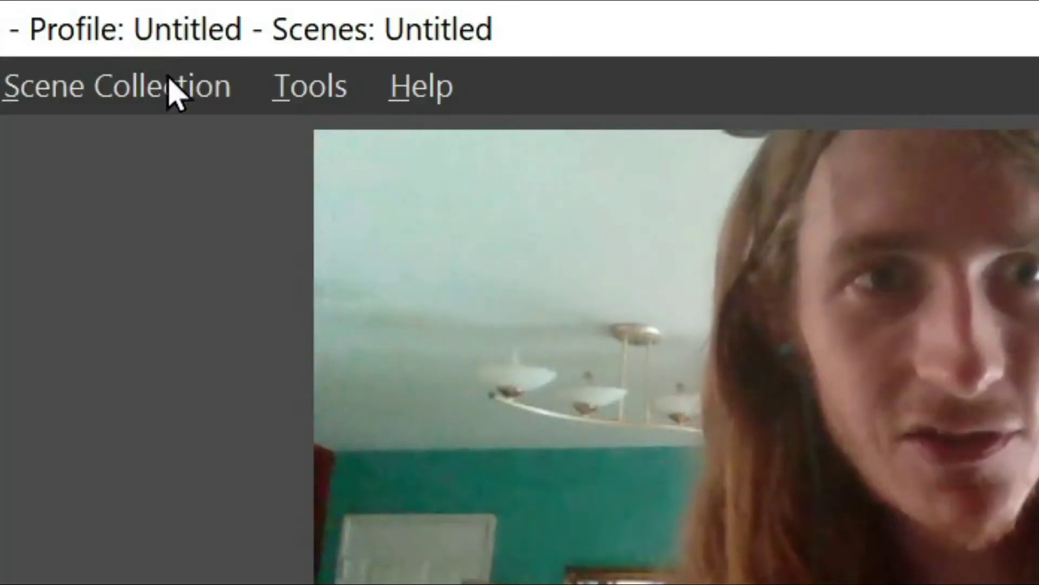
click(317, 86)
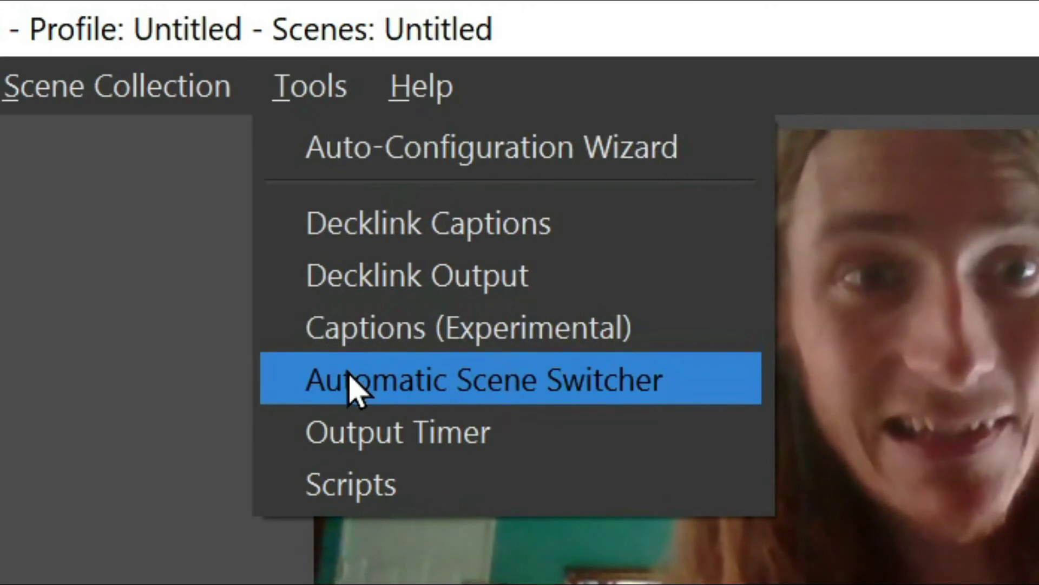
click(355, 389)
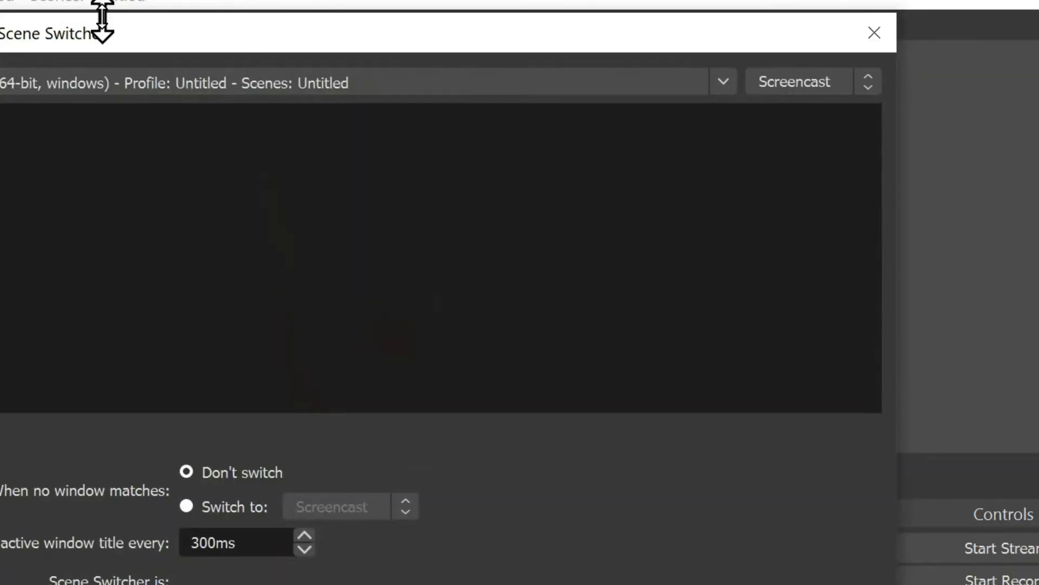
drag(101, 22, 778, 61)
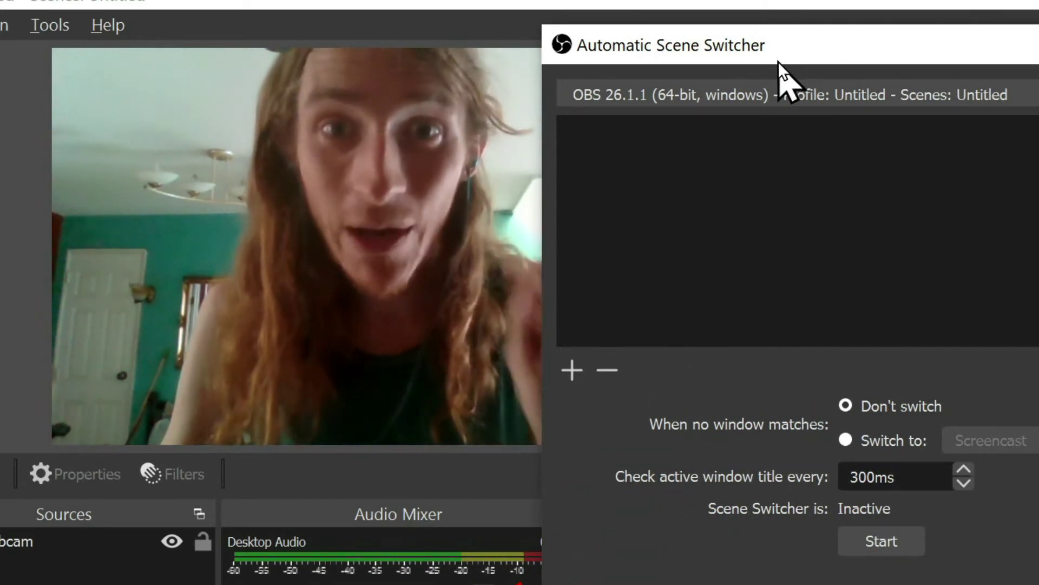
drag(778, 61, 453, 51)
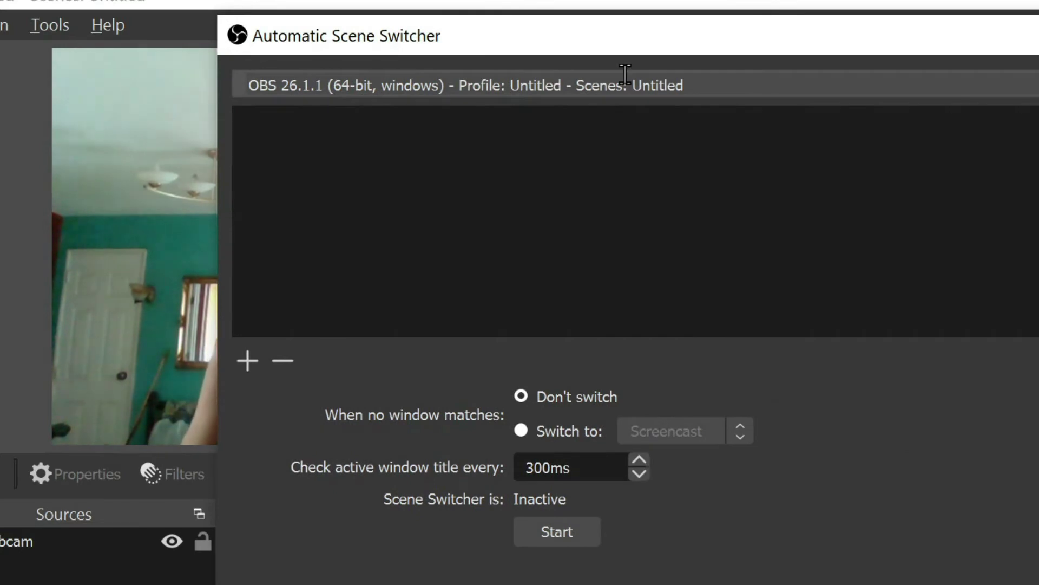
drag(657, 40, 581, 48)
Step: Choose Wondershare Filmora X as the window to match and switch to the Screencast scene when no window matches
click(982, 94)
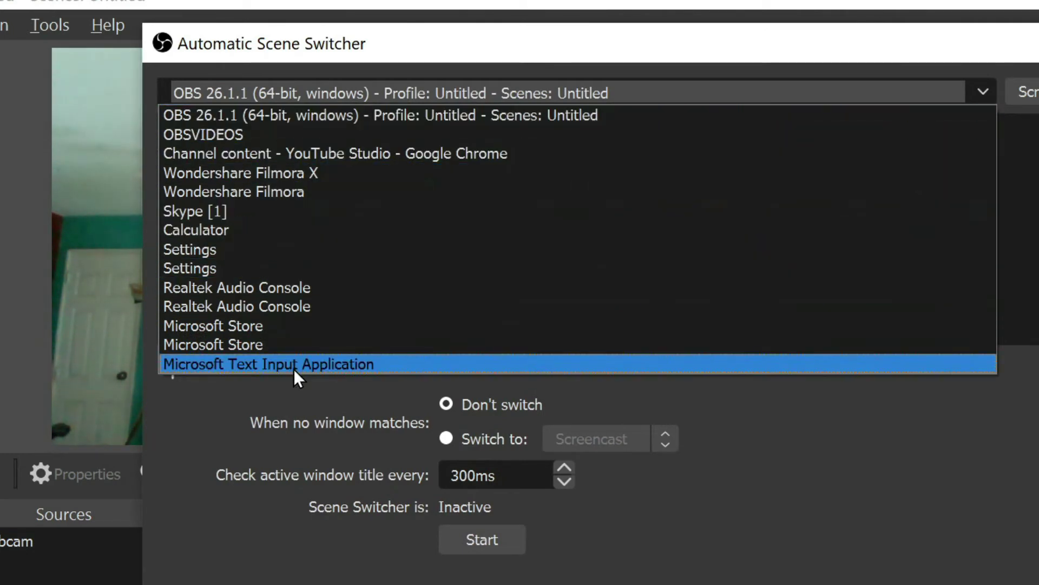
click(293, 176)
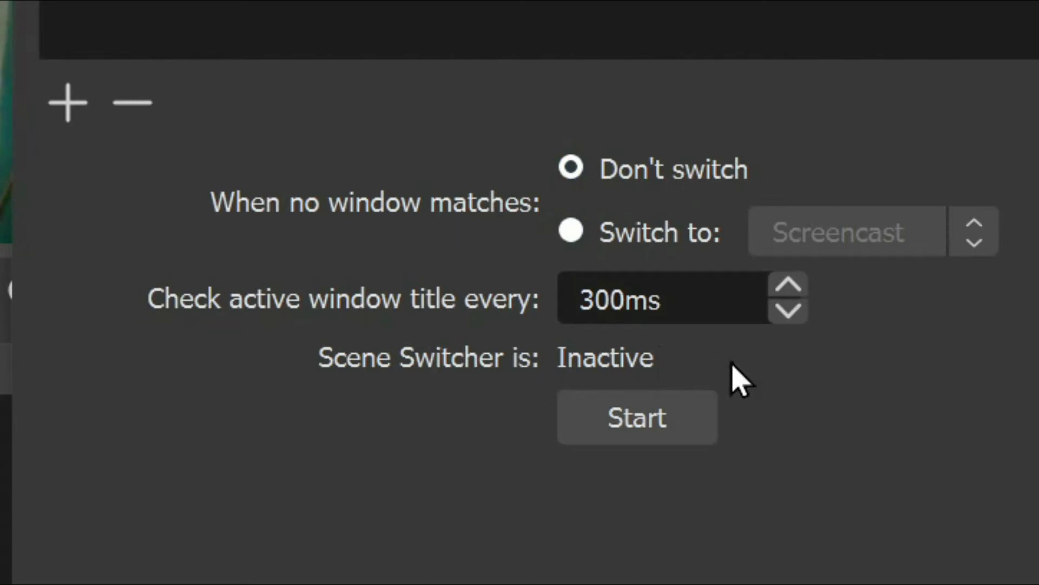
click(585, 241)
click(963, 238)
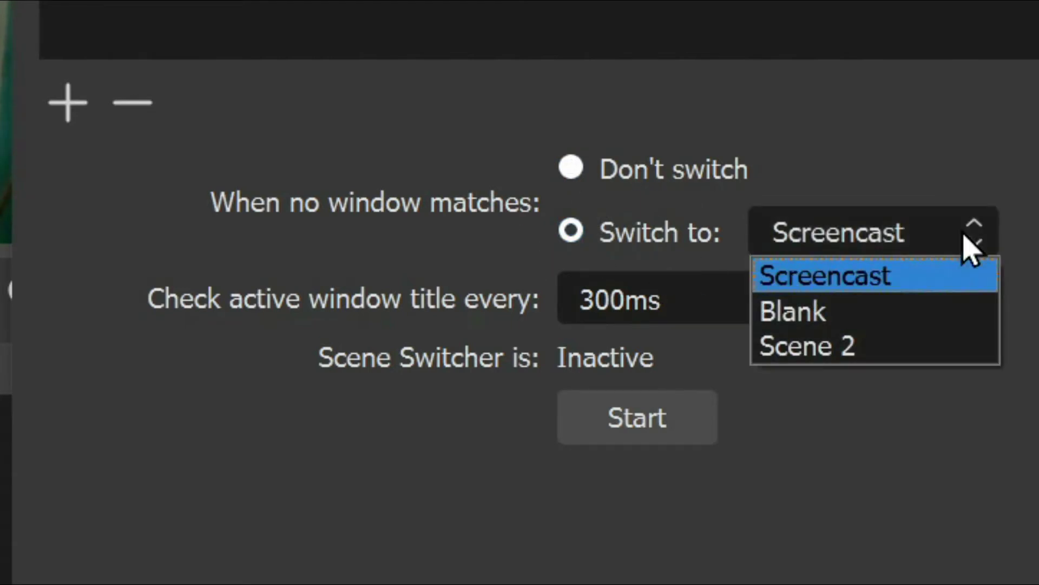
click(824, 277)
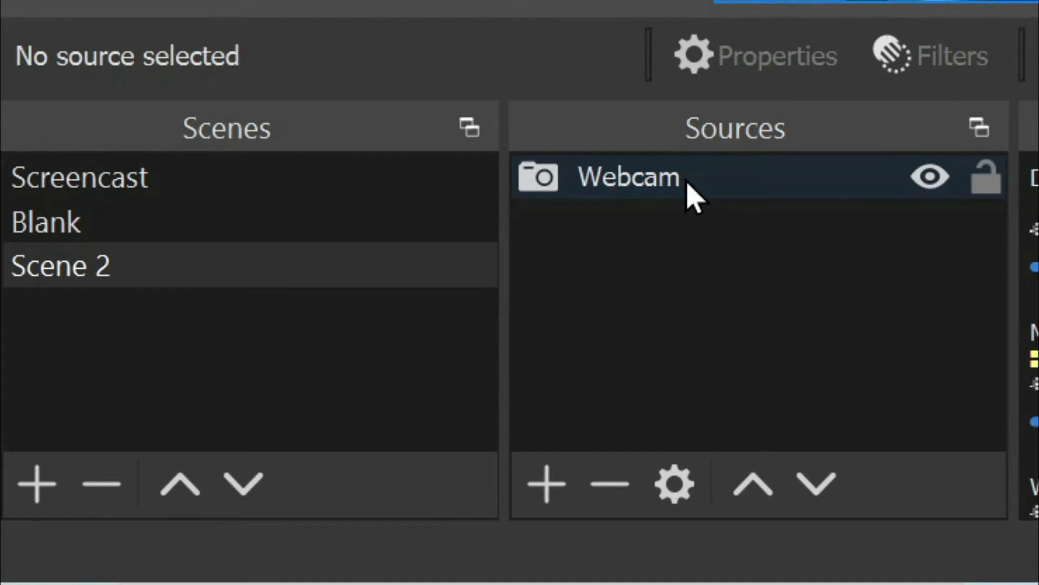
Step: Open the filters of the Webcam source in Scene 2 and review the available audio/video filter types
right_click(687, 182)
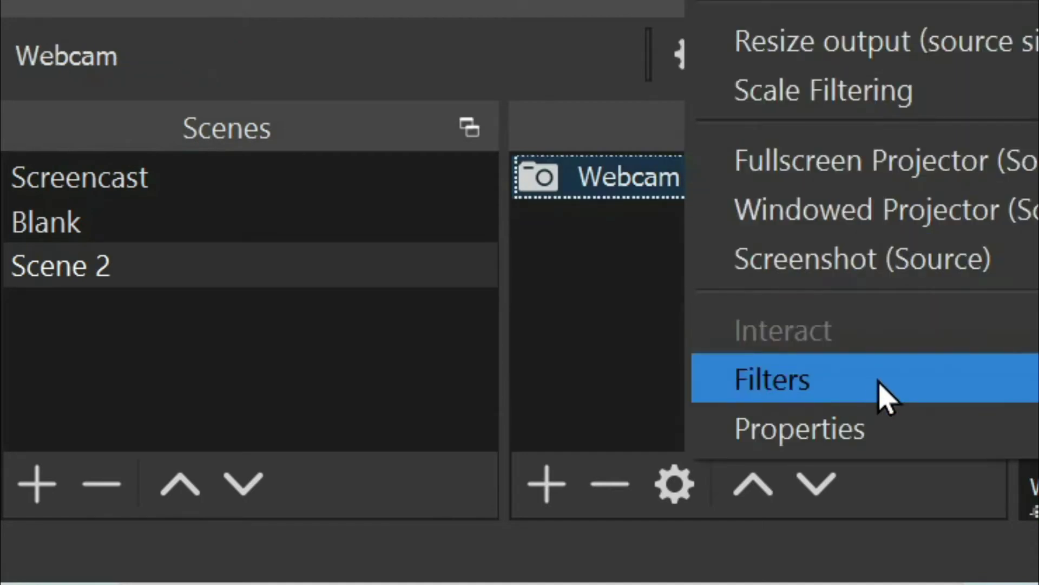
click(885, 391)
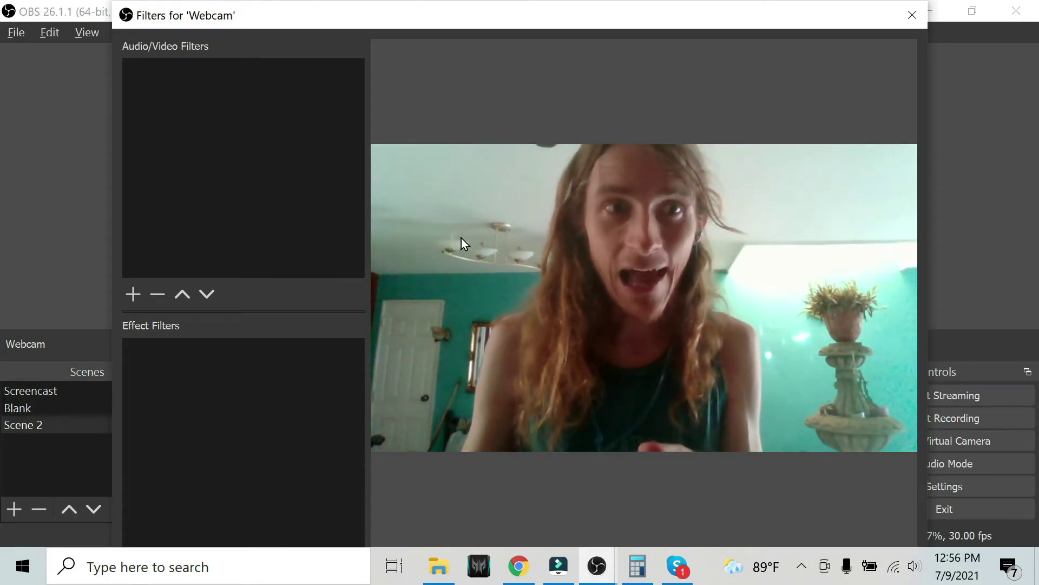
right_click(173, 90)
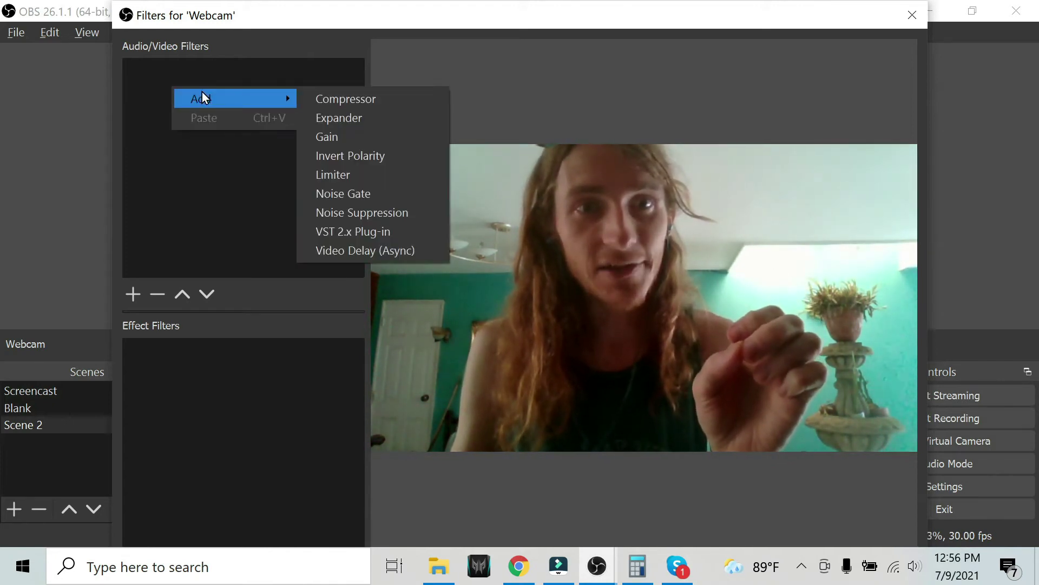
click(218, 148)
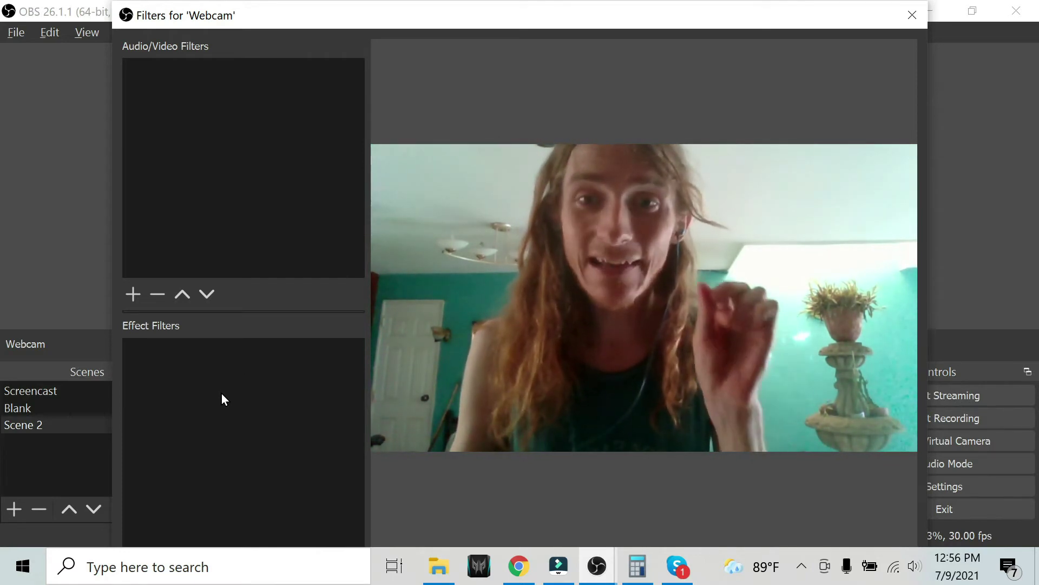
Step: Add a Color Correction effect filter to the Webcam source
right_click(217, 371)
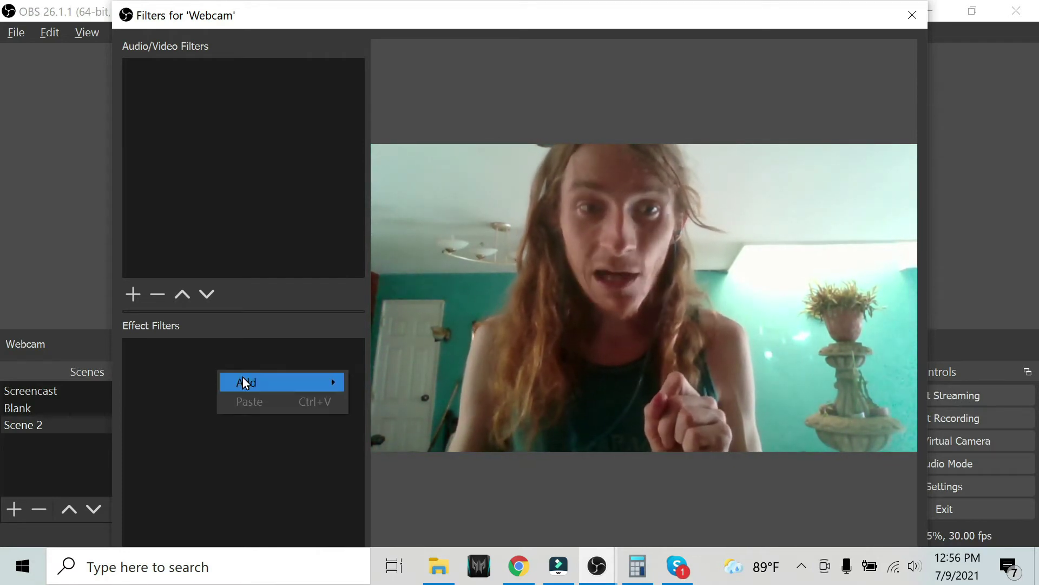
mouse_move(242, 377)
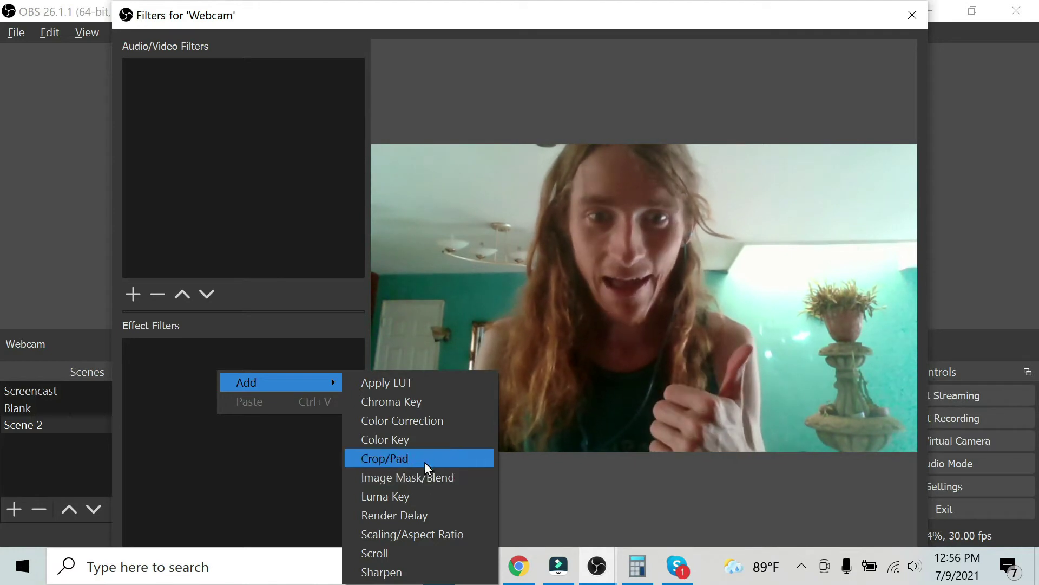
click(437, 420)
click(492, 335)
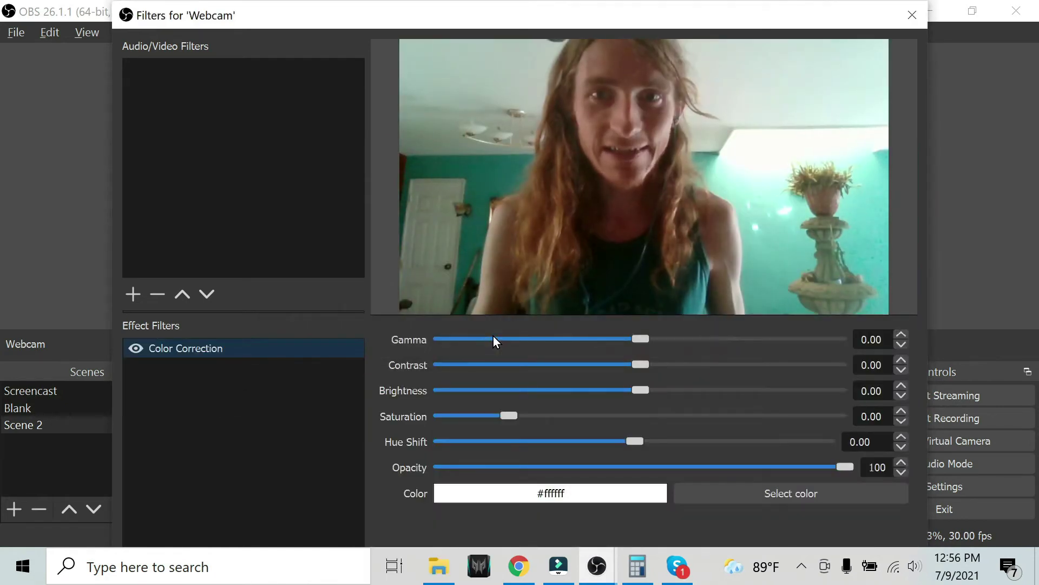
Step: Set the Color Correction filter's gamma to 0.61, contrast to 0.31 and brightness to -0.01, and shift the filters window
drag(641, 338, 680, 342)
drag(641, 365, 671, 365)
drag(641, 389, 638, 401)
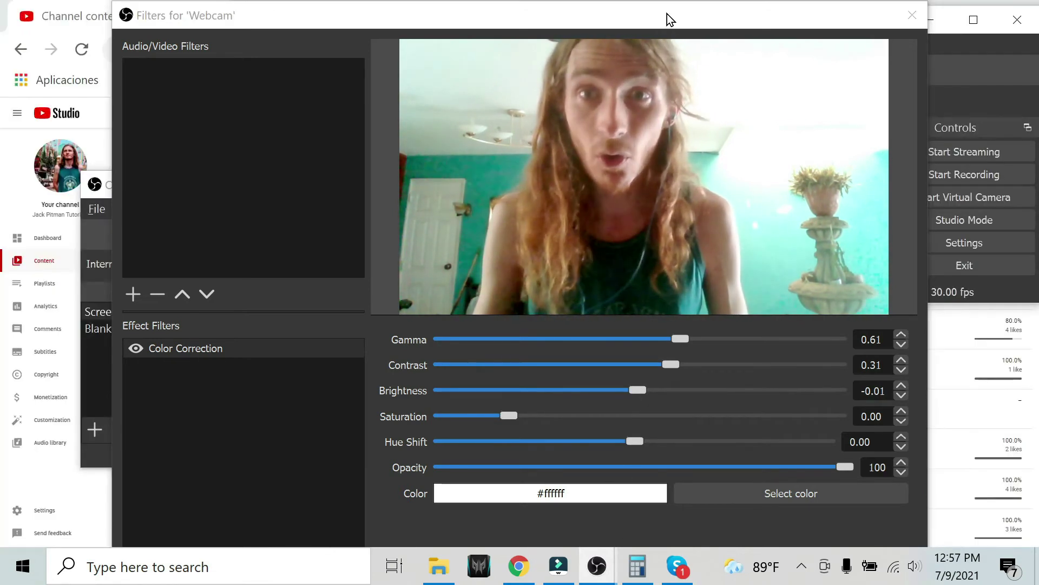
drag(670, 8, 622, 52)
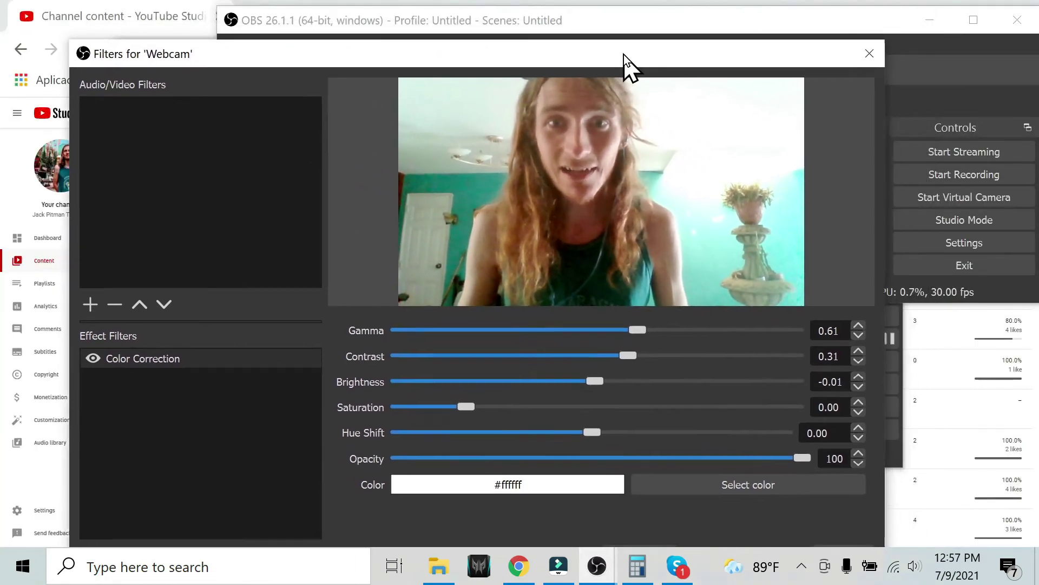
click(983, 27)
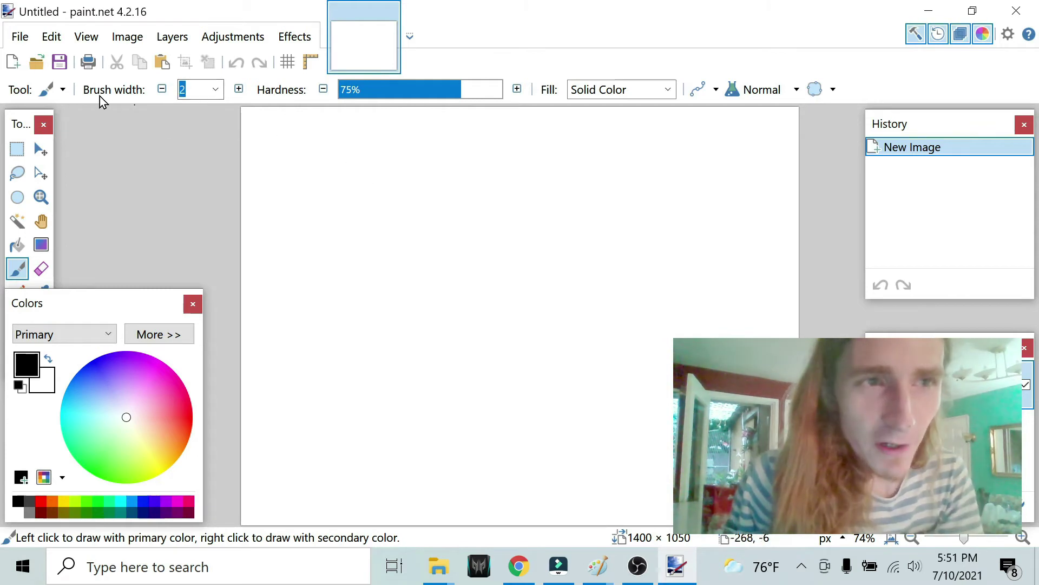
Step: In paint.net, erase the whole white canvas to transparency using the Eraser with a brush width of 1000
click(41, 270)
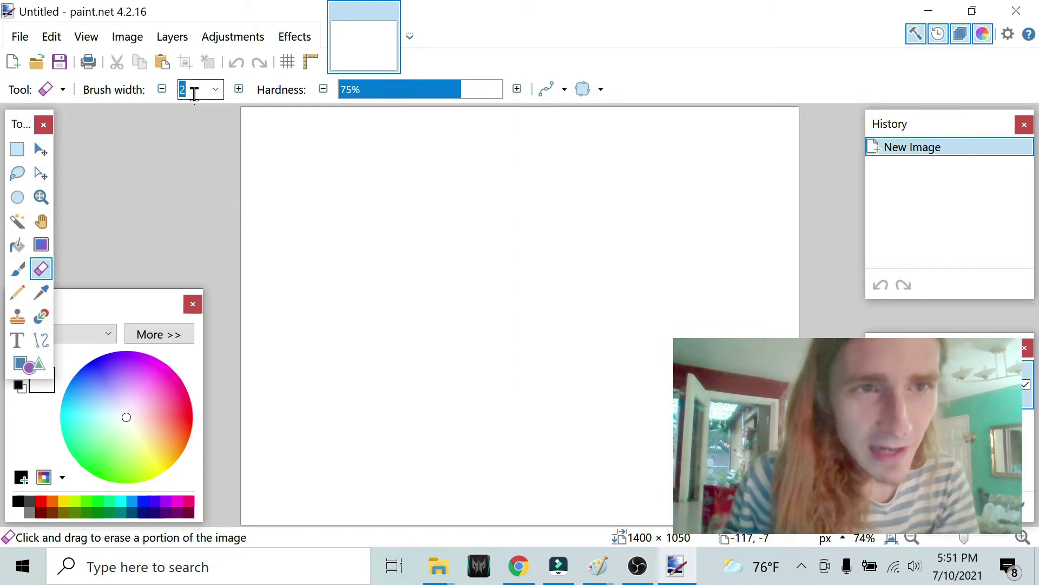
click(216, 90)
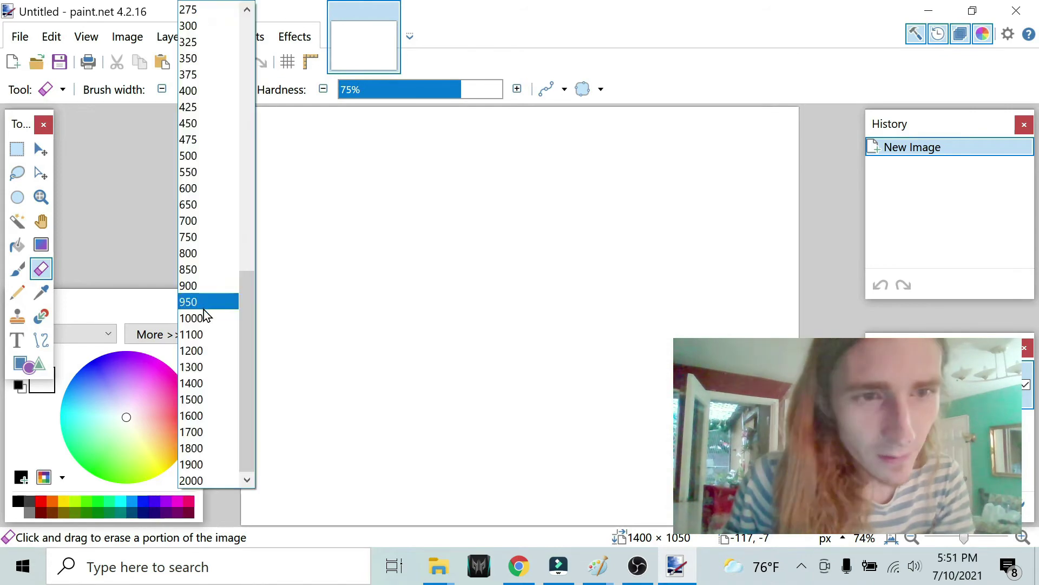
click(197, 318)
mouse_move(286, 169)
mouse_down()
mouse_move(328, 174)
mouse_move(514, 436)
mouse_move(395, 171)
mouse_move(721, 256)
mouse_up()
drag(656, 249, 359, 320)
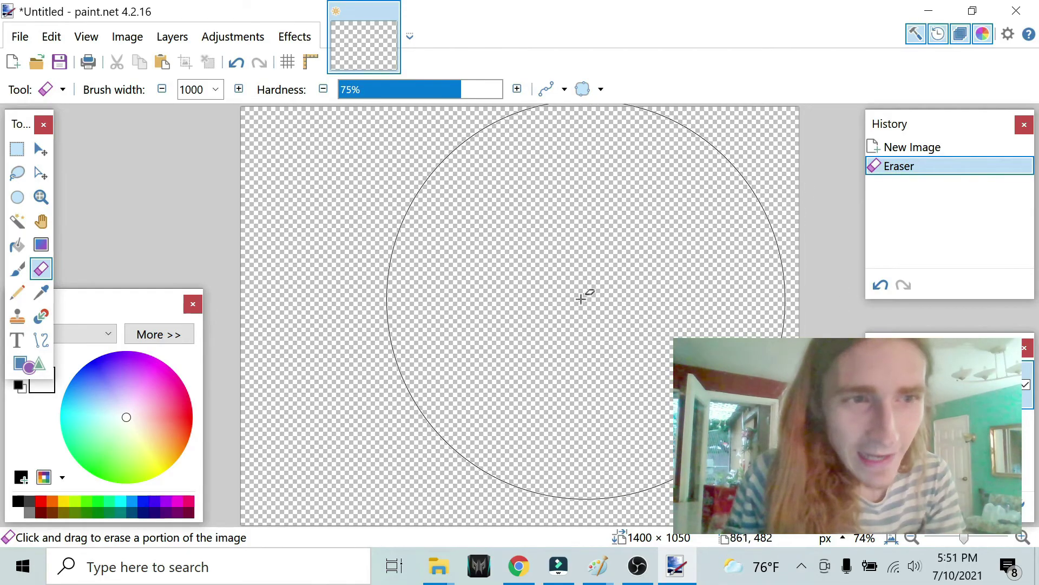
Step: Paint one soft black spot in the middle of the canvas using the Paintbrush at 33% hardness and 1600 width
click(18, 270)
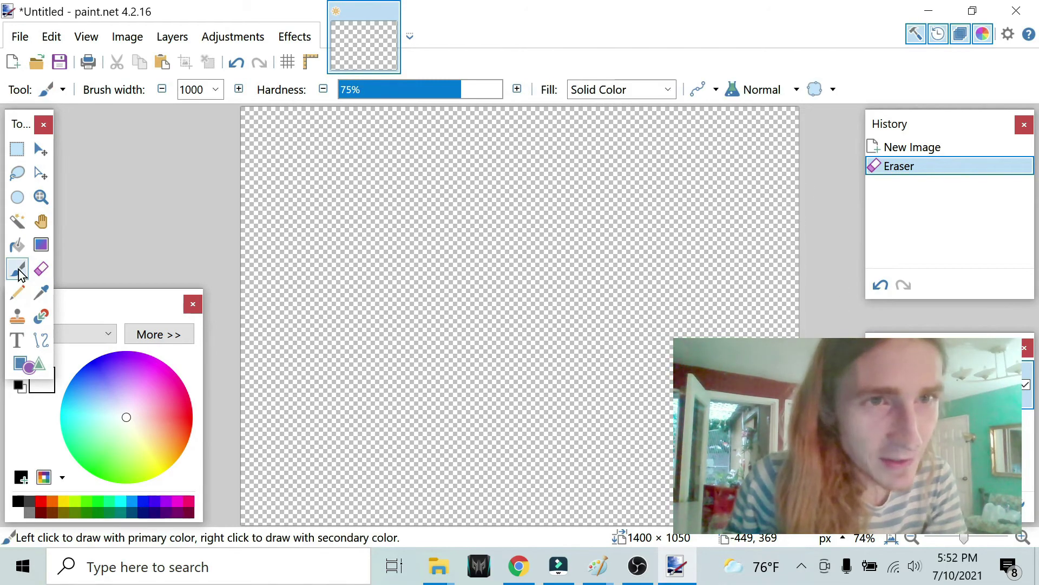
click(411, 108)
key(ctrl+z)
drag(405, 89, 394, 93)
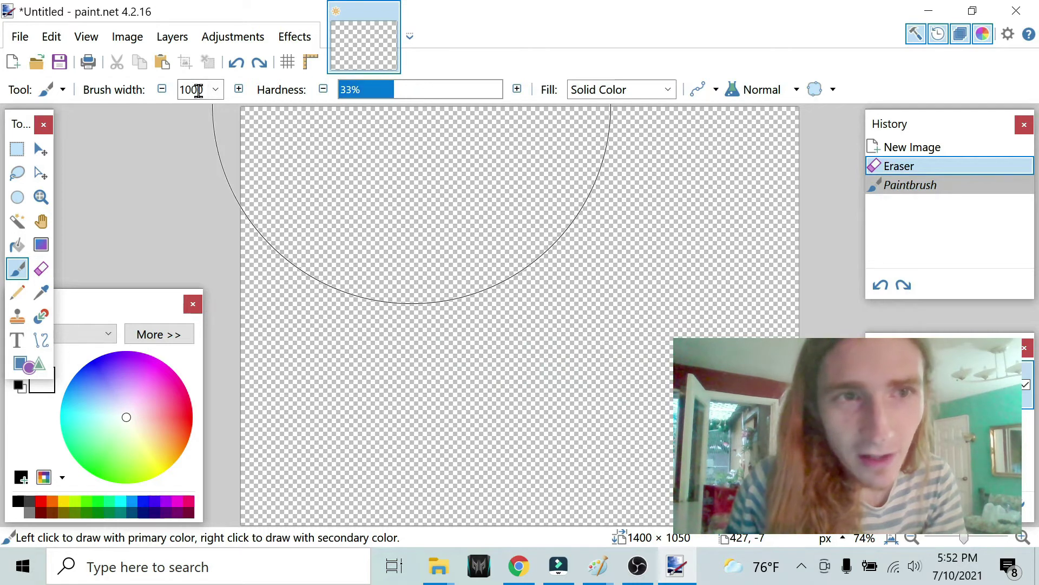
click(215, 89)
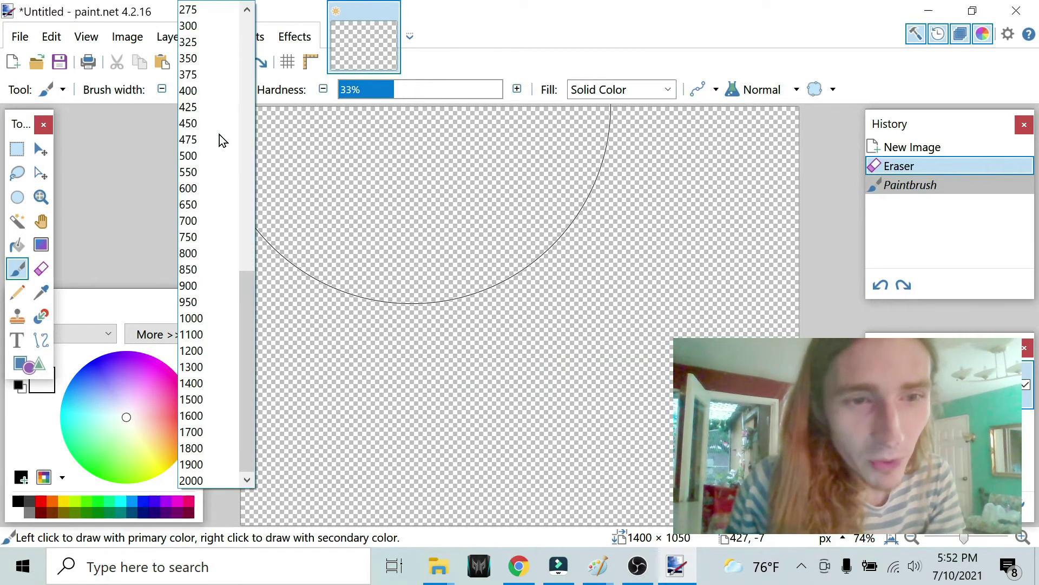
click(210, 418)
click(523, 334)
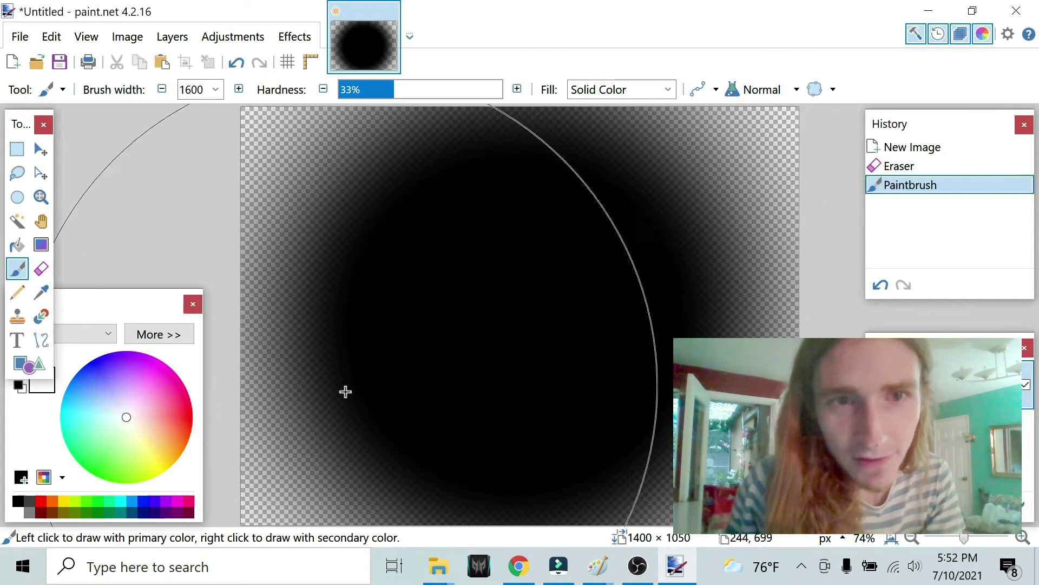
Step: Save the image in the Pictures folder as a PNG file named "frame template"
click(22, 37)
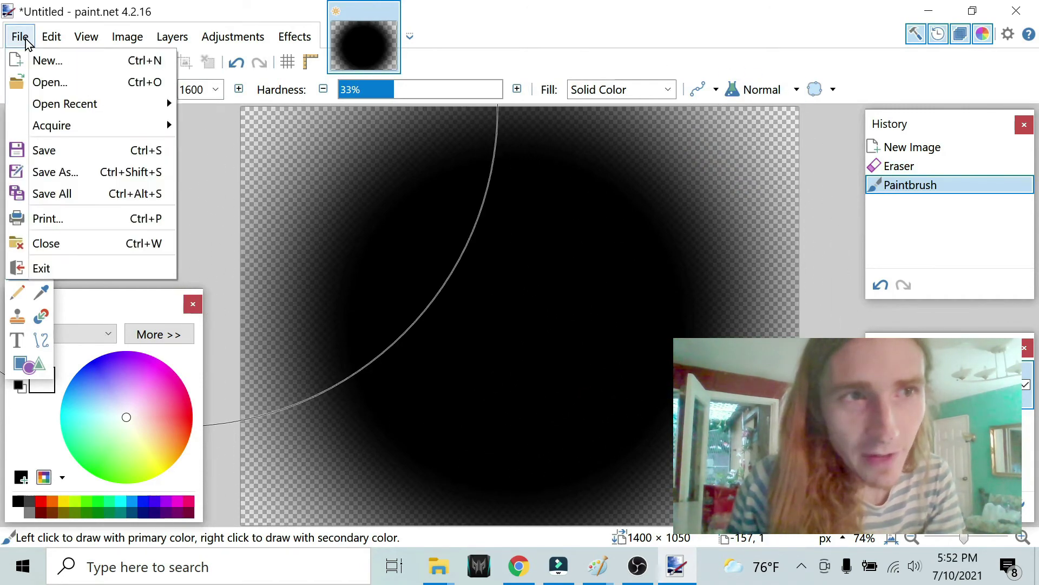
click(80, 160)
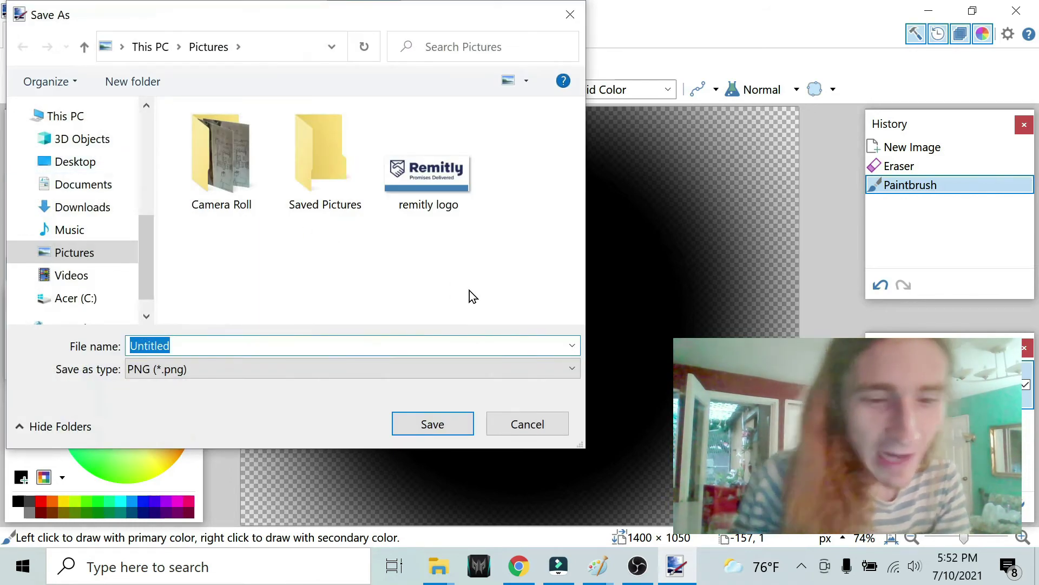
key(BackSpace)
text(frame tem)
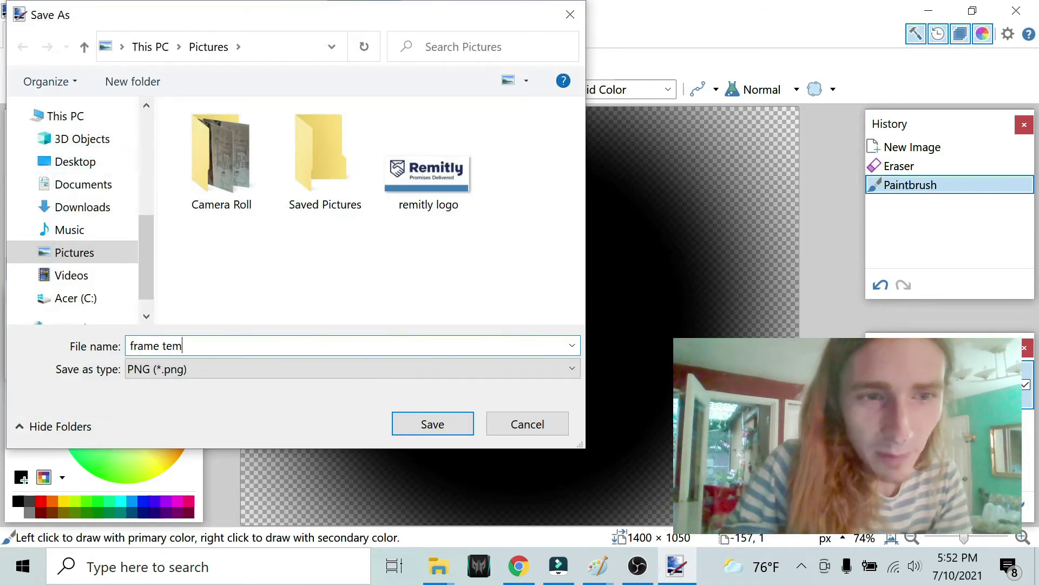
text(plate)
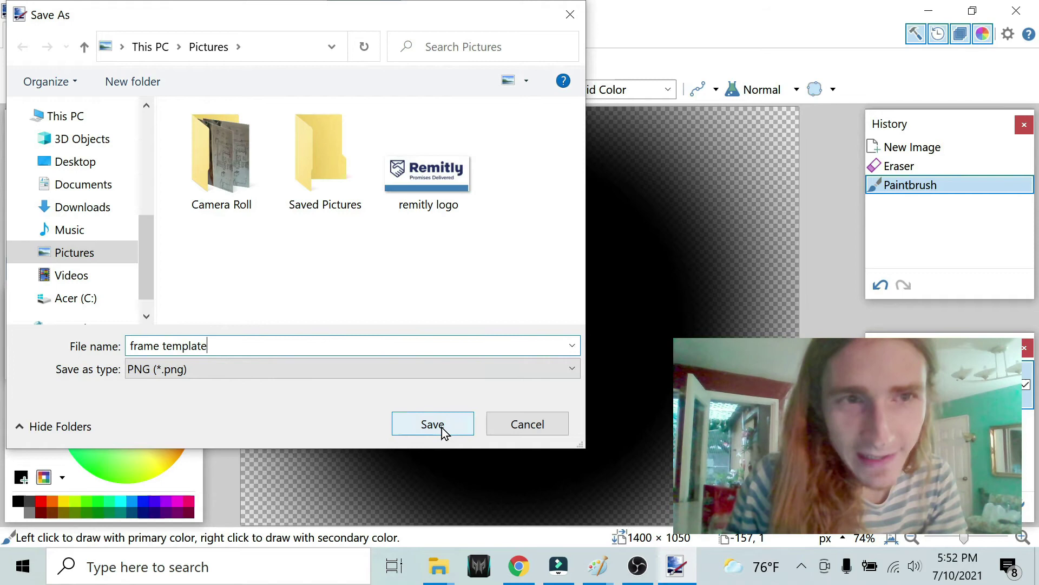
click(273, 47)
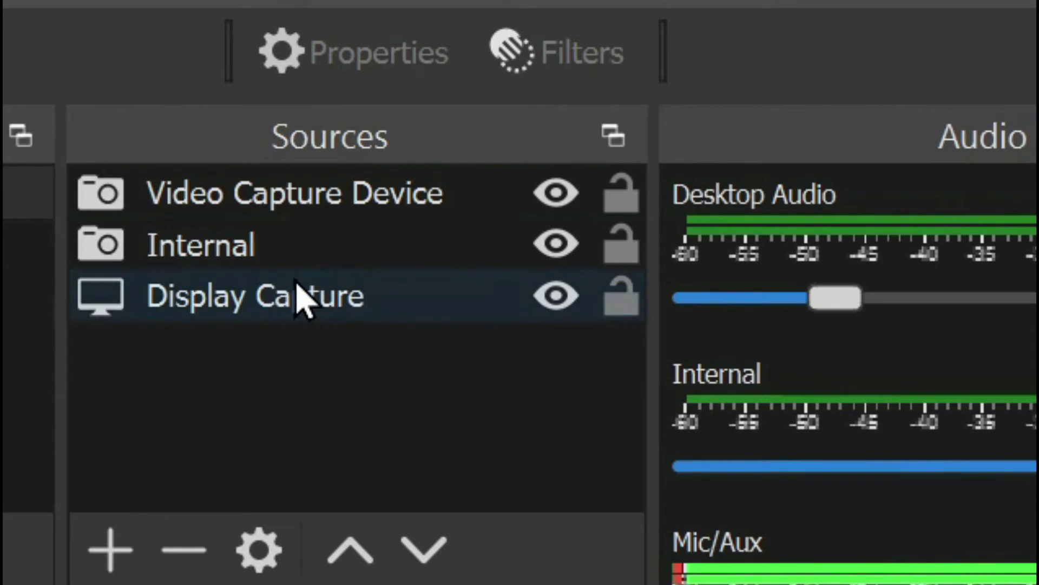
Step: Switch to OBS Studio and open the filters of the Video Capture Device source in the Screencast scene
click(274, 426)
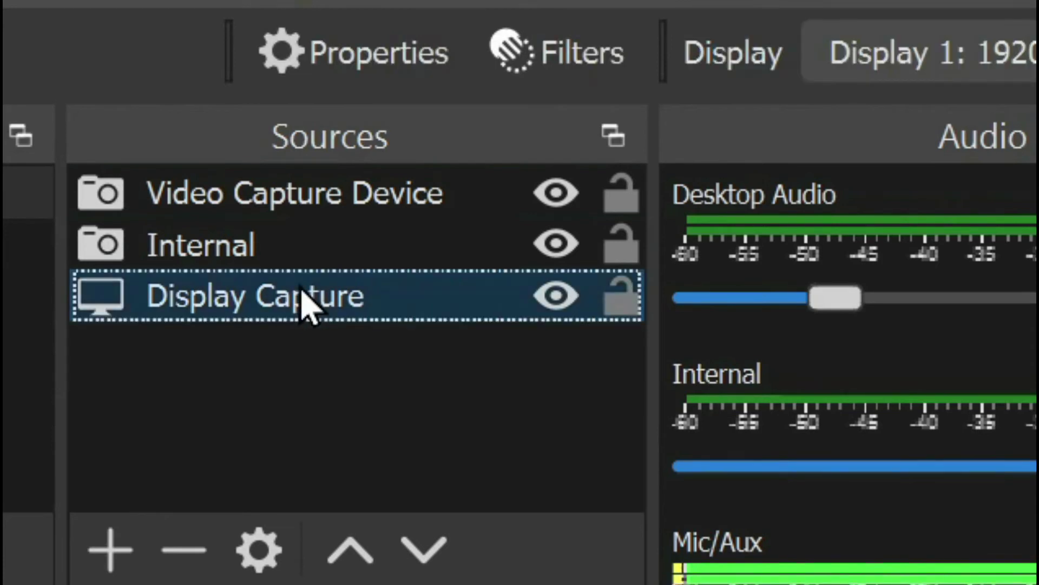
click(310, 245)
click(331, 190)
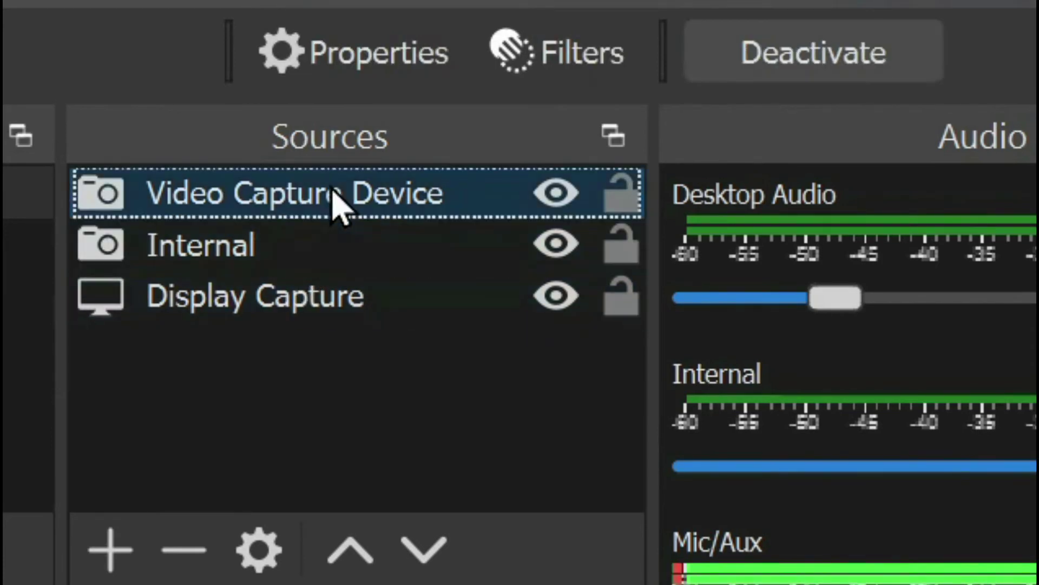
right_click(335, 201)
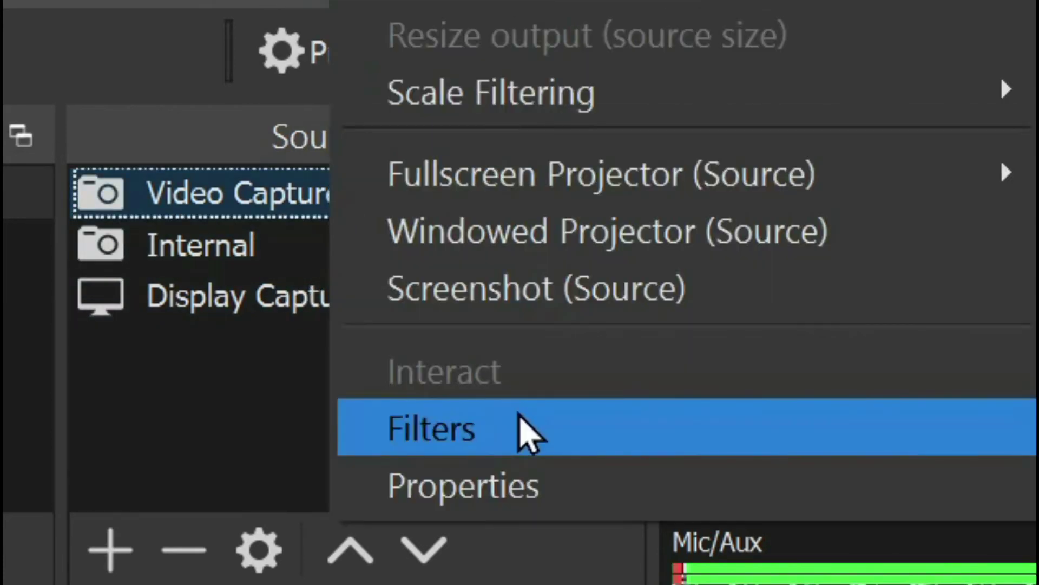
click(522, 430)
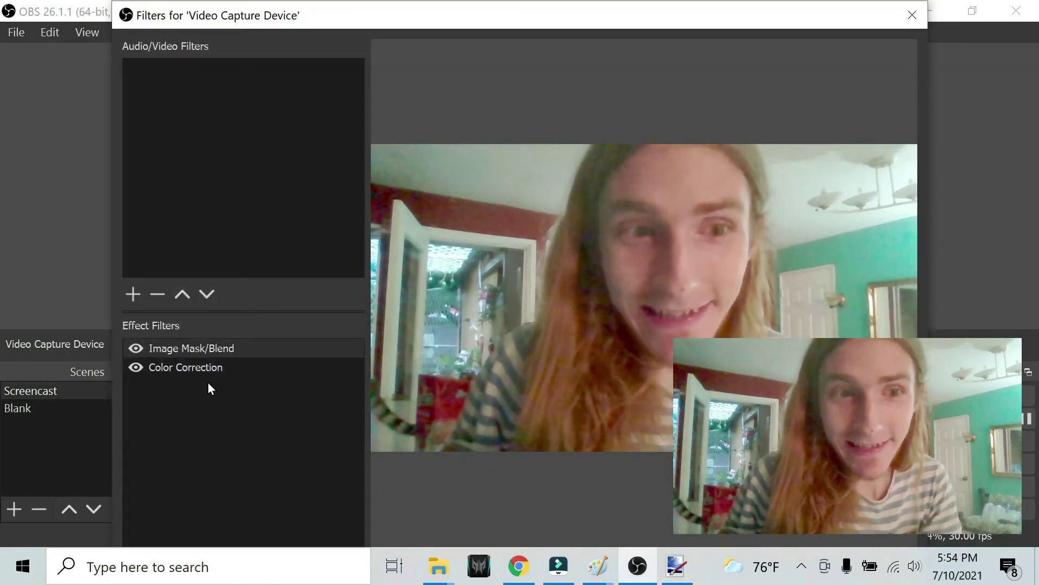
Step: Set the Image Mask/Blend filter's image to "frame template" from the Pictures folder and close the webcam filters
click(200, 367)
click(203, 350)
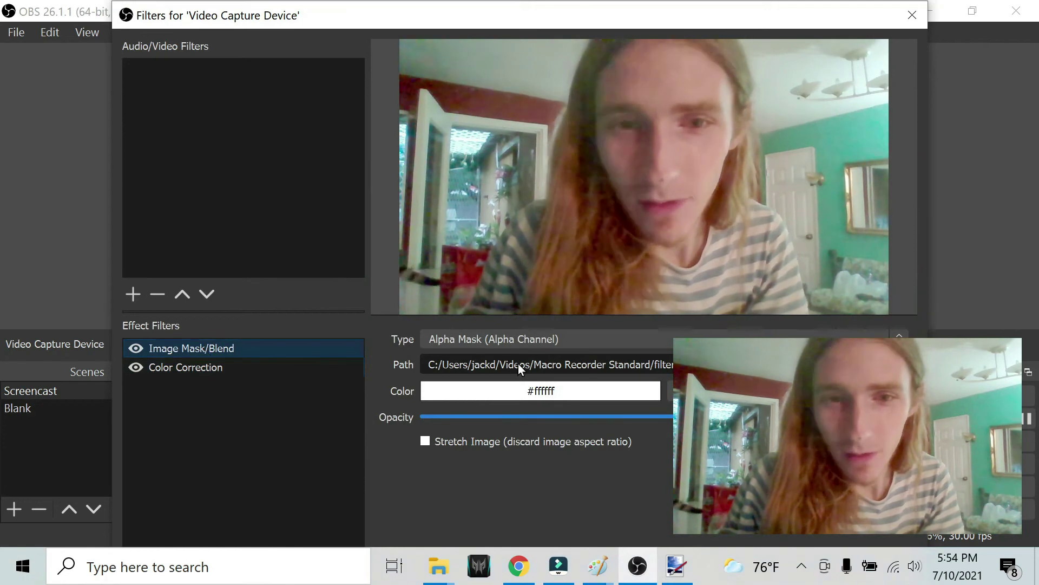
click(629, 363)
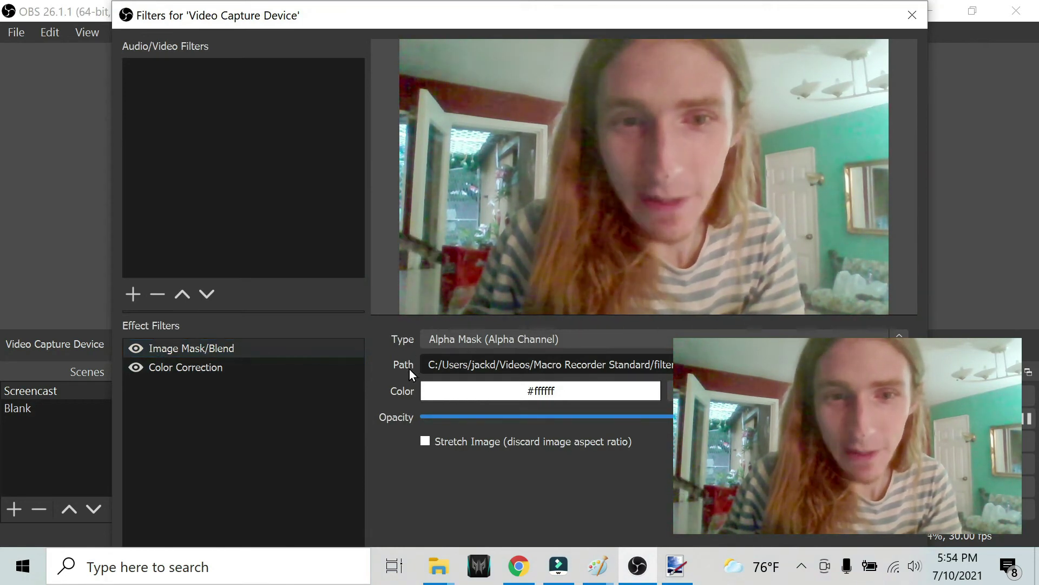
click(880, 364)
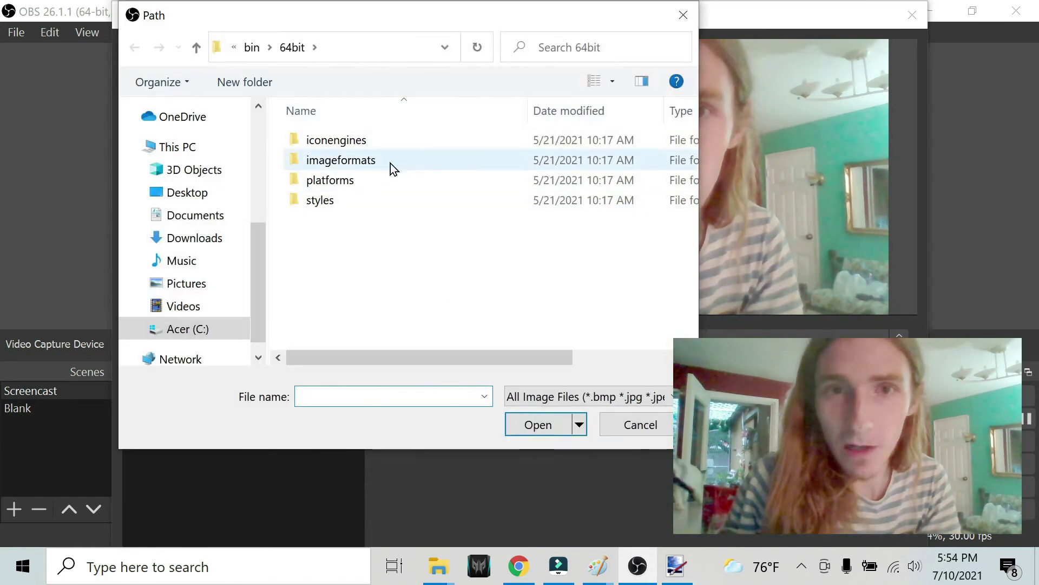
click(376, 46)
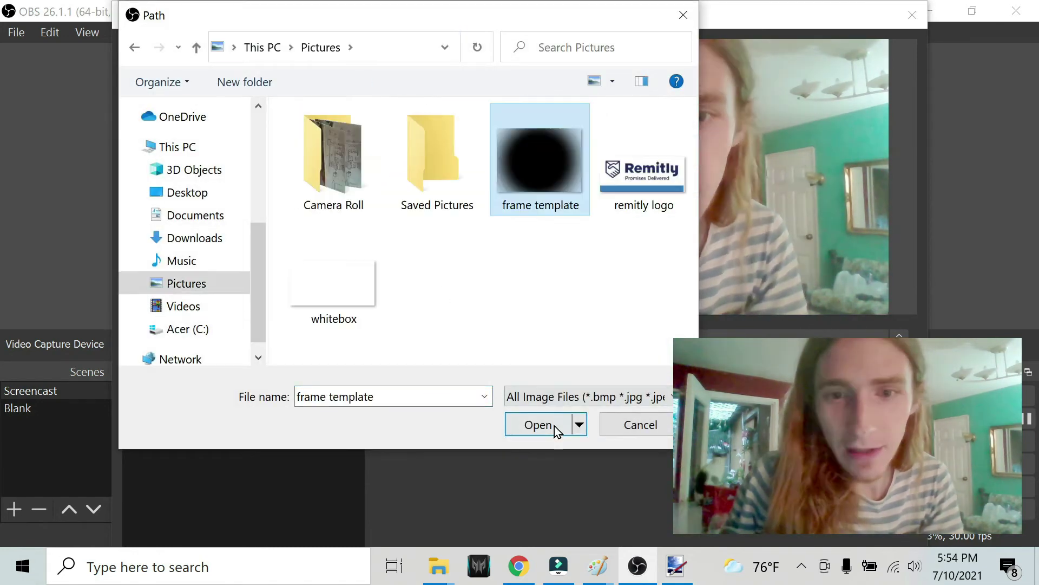
click(554, 426)
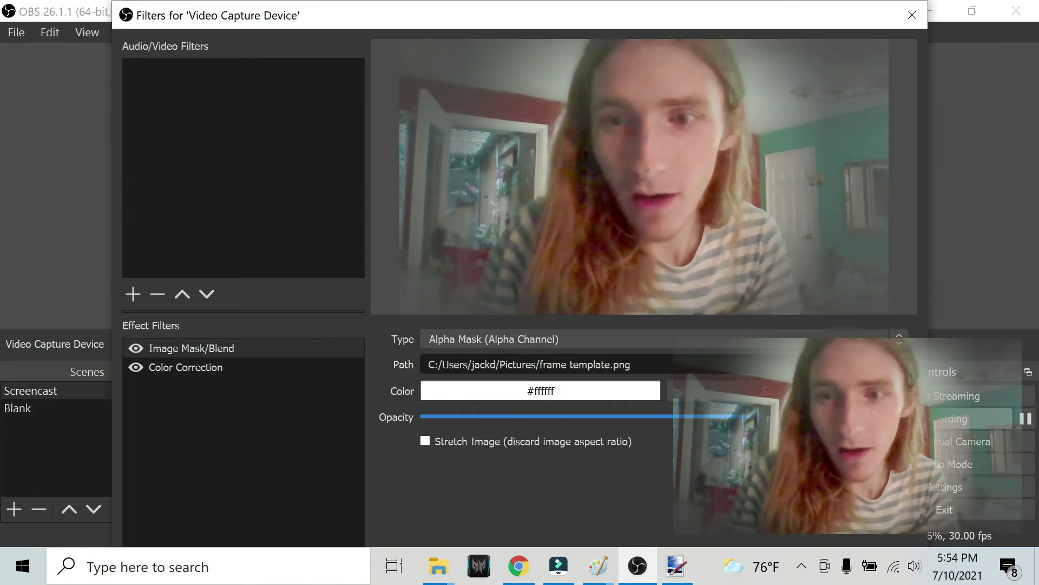
mouse_move(647, 2)
mouse_down()
mouse_move(645, 51)
mouse_move(650, 9)
mouse_up()
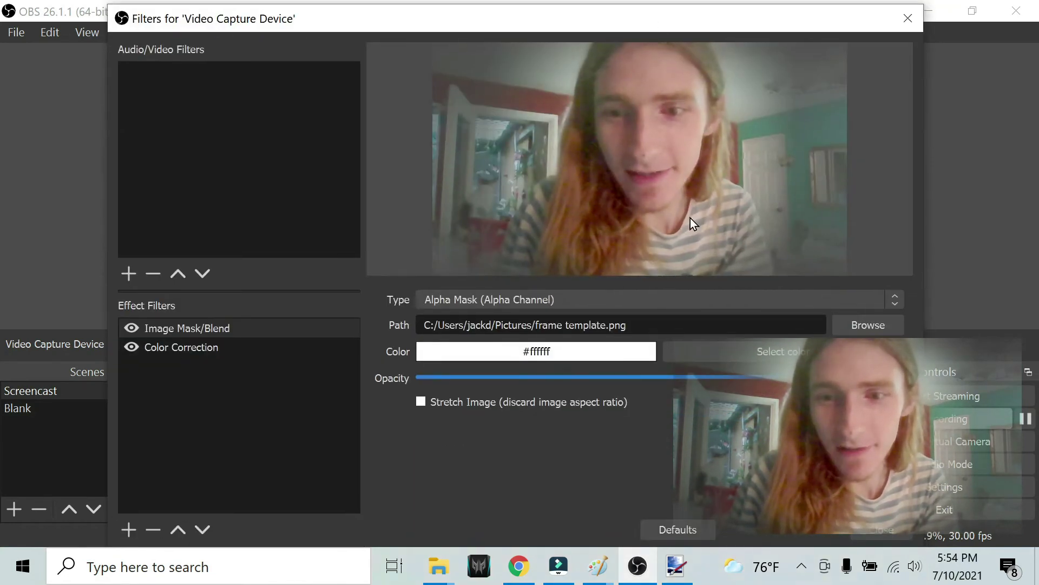
click(885, 534)
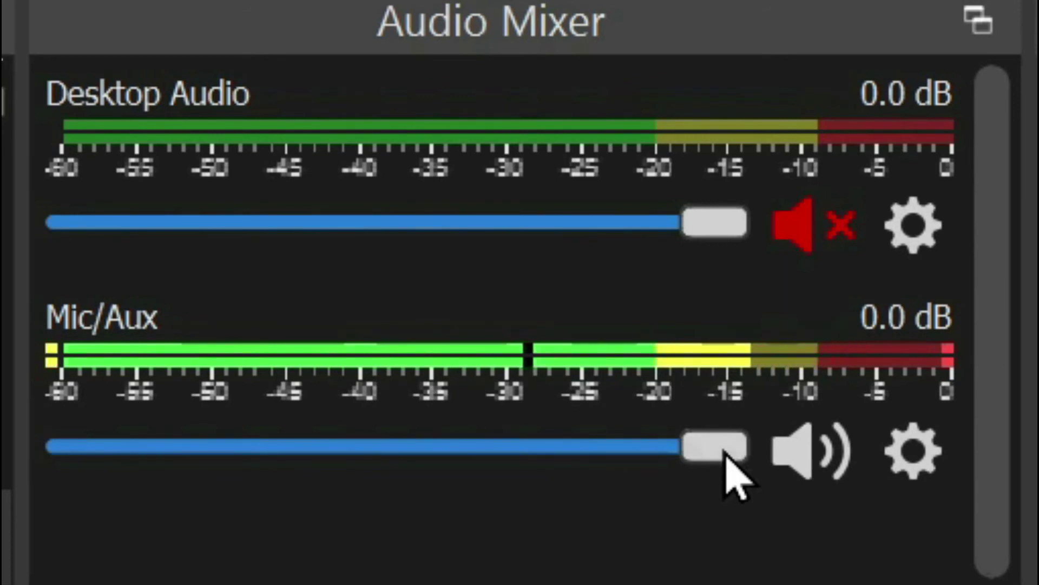
Step: Try lowering the Mic/Aux volume to -37.2 dB in the Audio Mixer, and restore it to 0.0 dB
drag(725, 454, 288, 459)
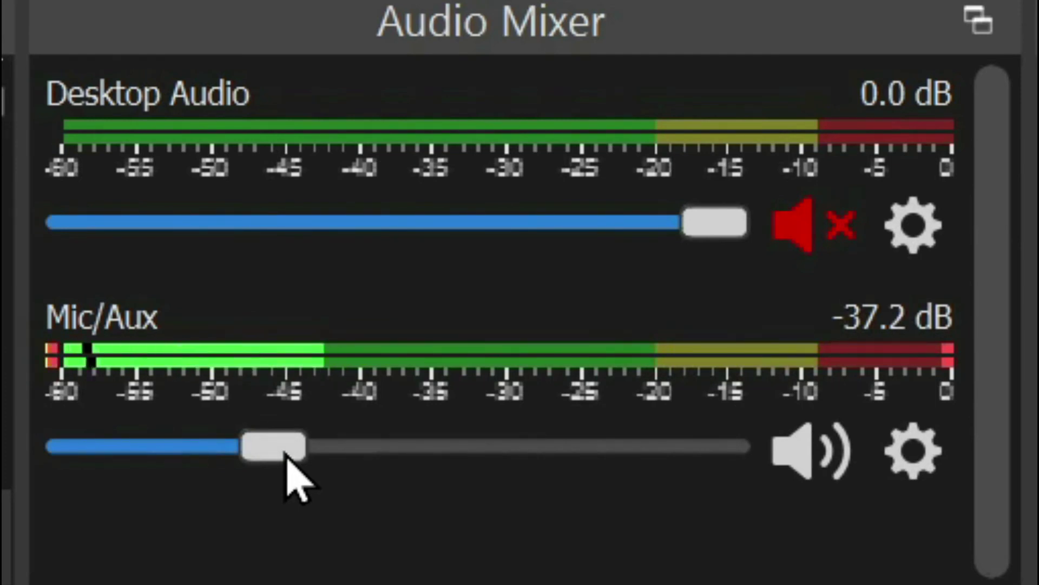
drag(287, 459, 758, 417)
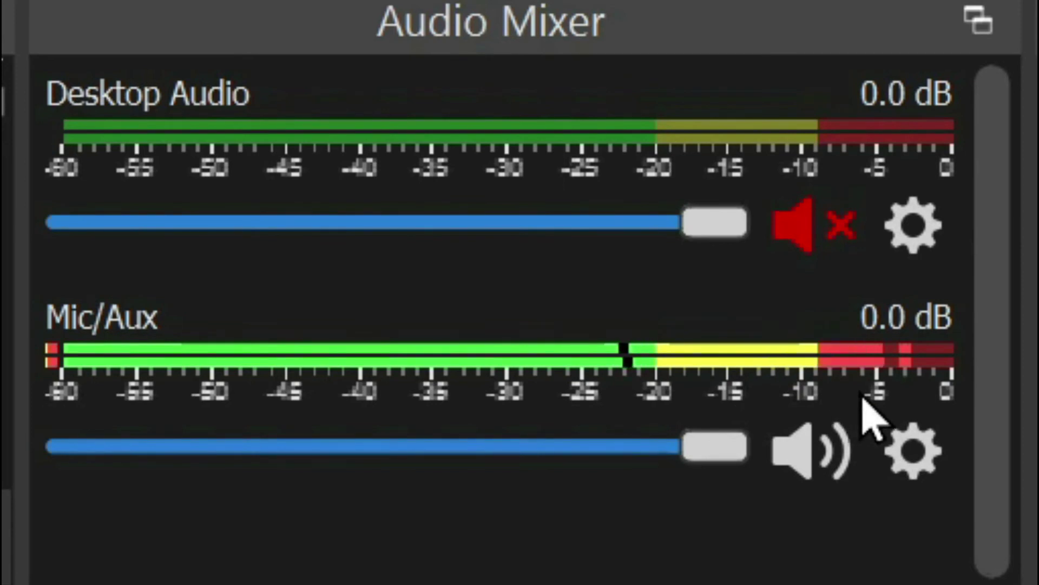
drag(716, 448, 648, 454)
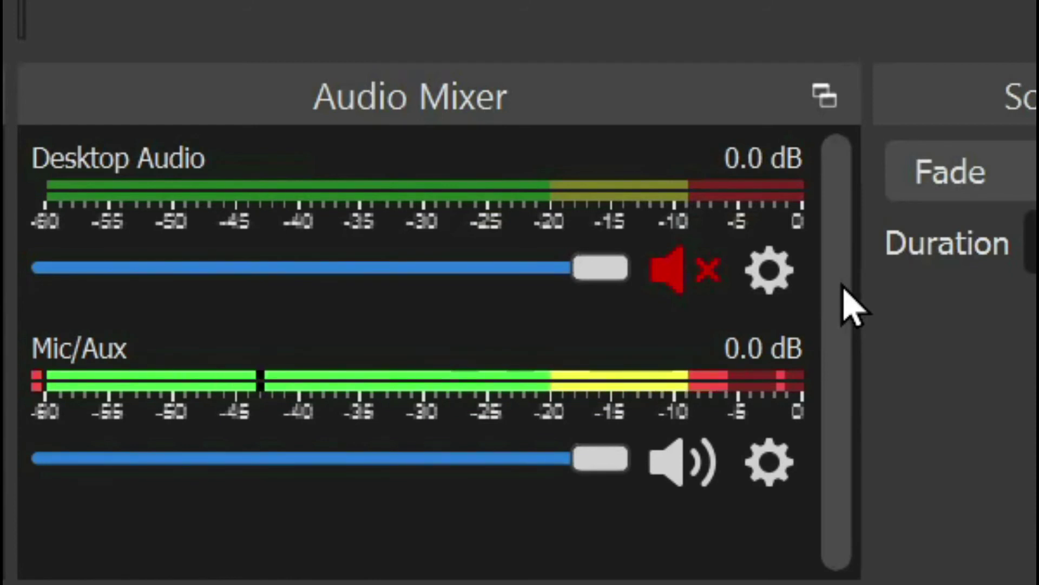
Step: Examine the Mic/Aux audio filters, including the Noise Gate settings and the filter types that can be added
click(770, 463)
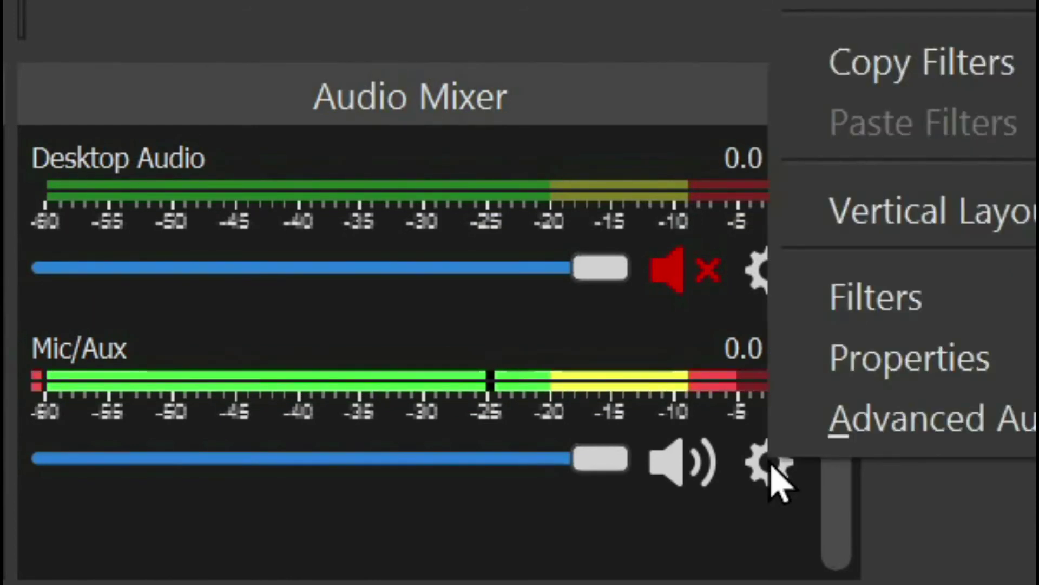
click(919, 311)
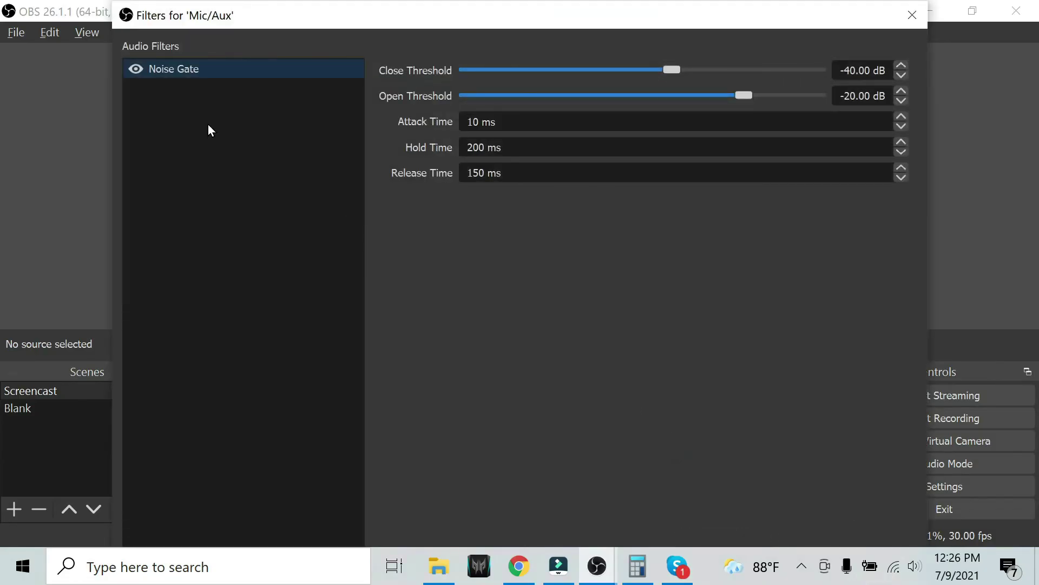
right_click(182, 111)
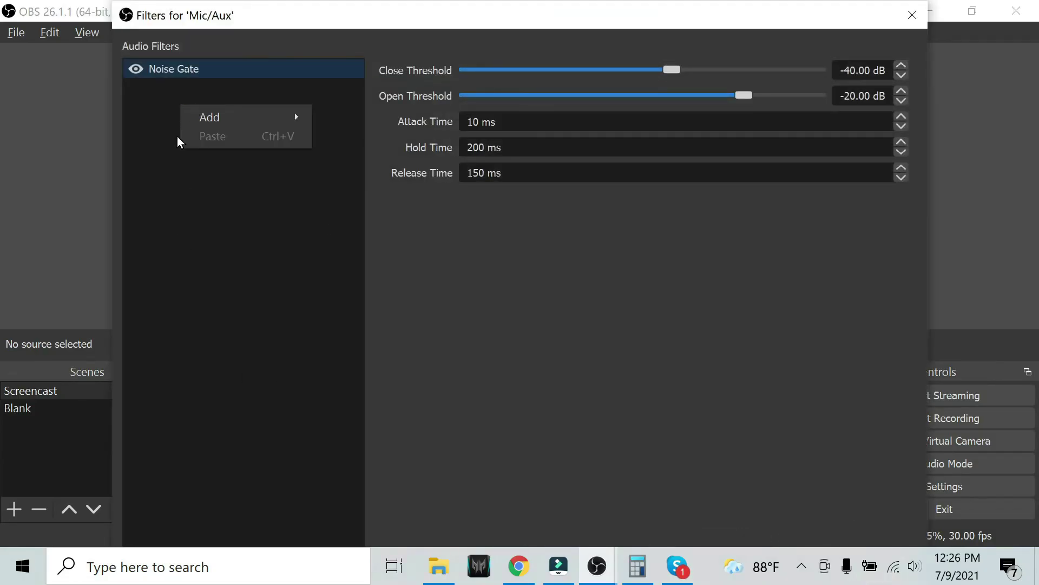
mouse_move(253, 114)
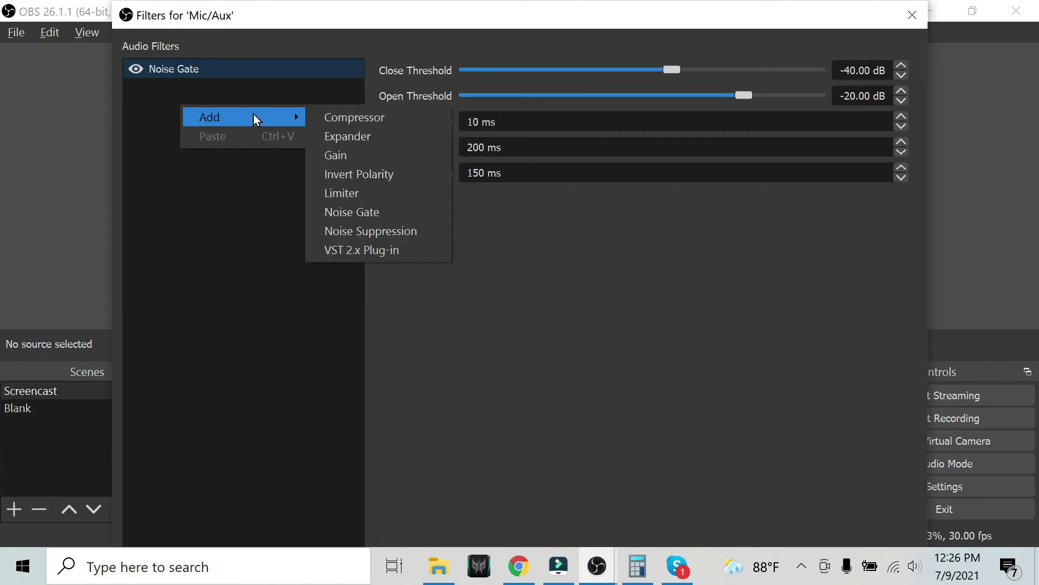
click(236, 209)
drag(352, 3, 392, 87)
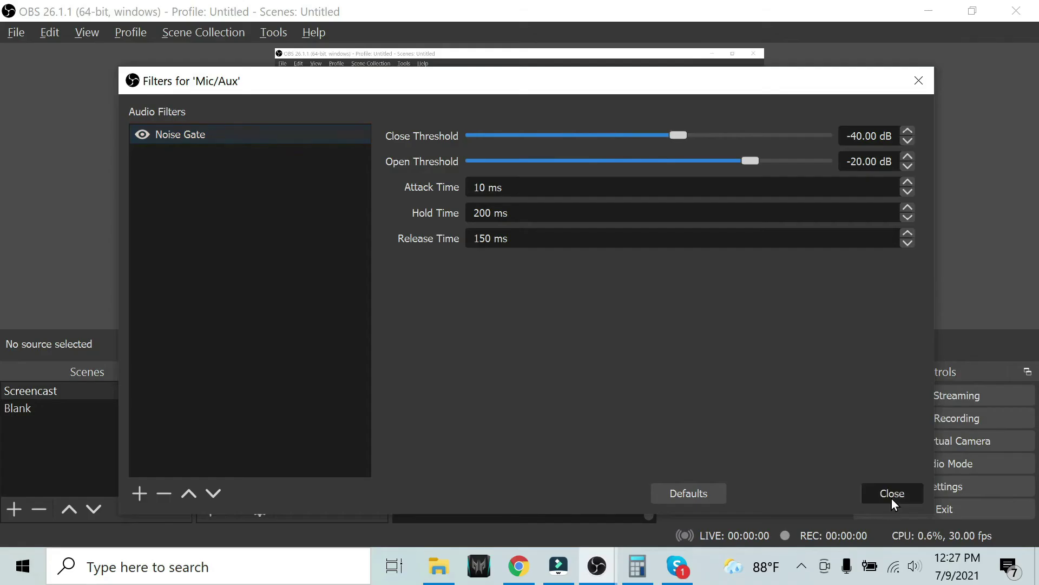
click(892, 497)
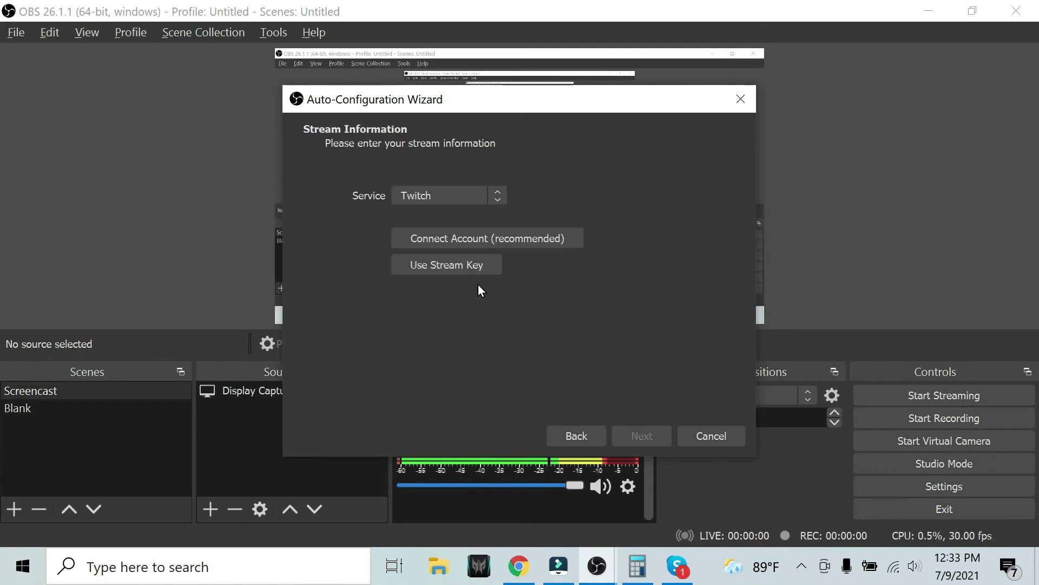
Step: Review the streaming services in the Auto-Configuration Wizard, keep Twitch, and view its account login window
click(409, 196)
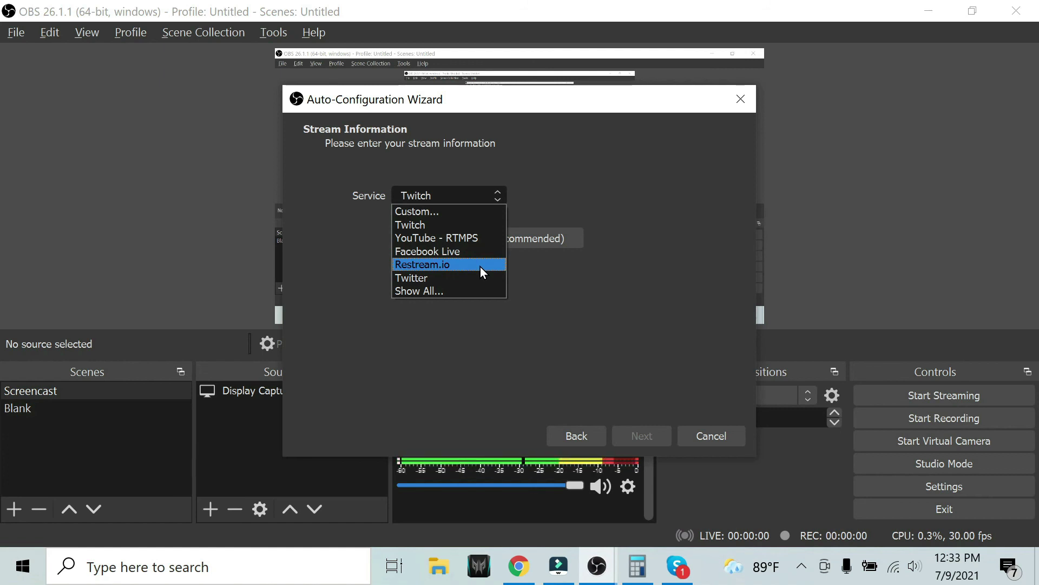
click(451, 225)
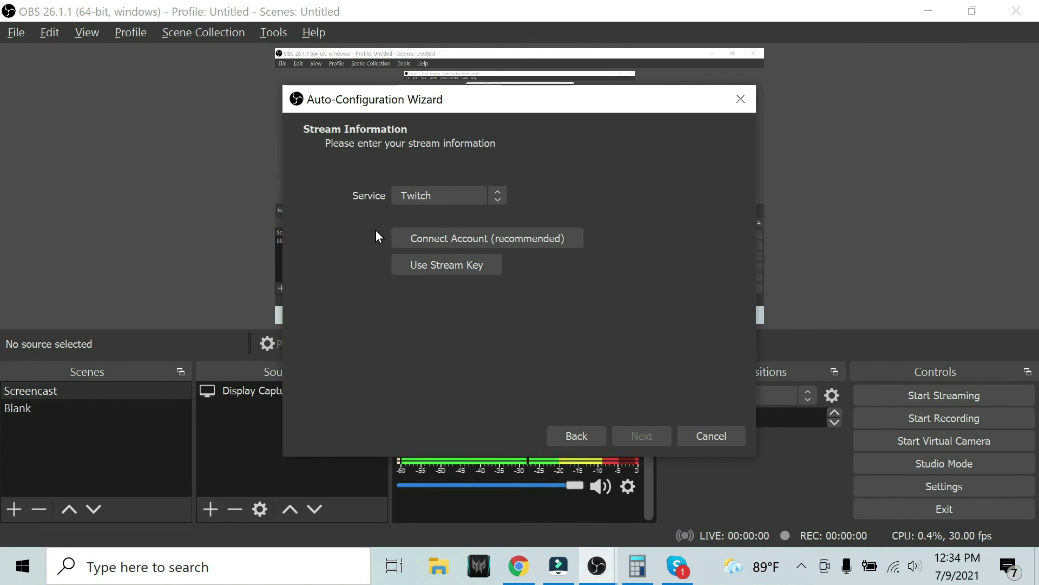
click(456, 243)
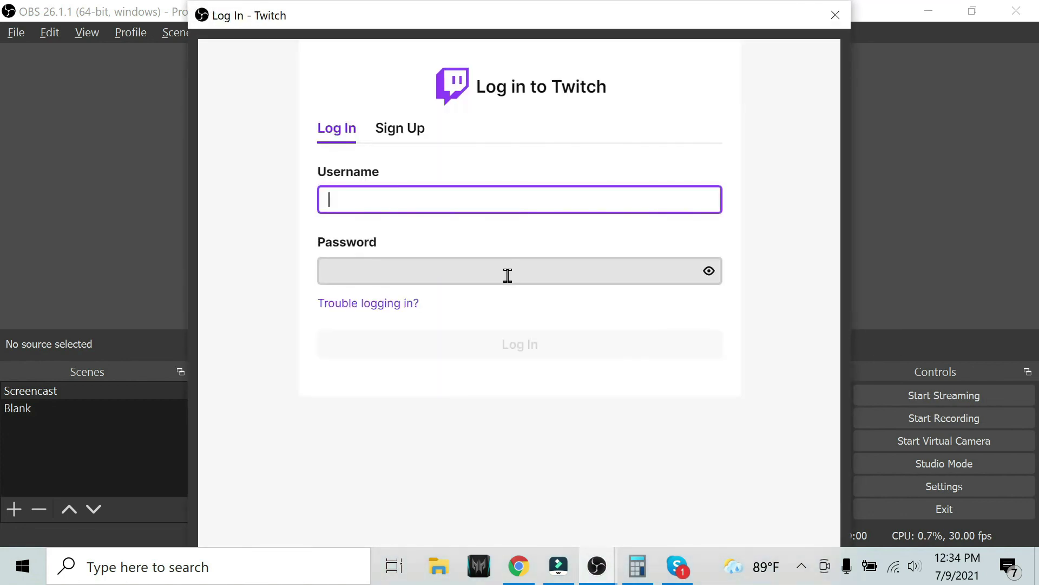
click(835, 15)
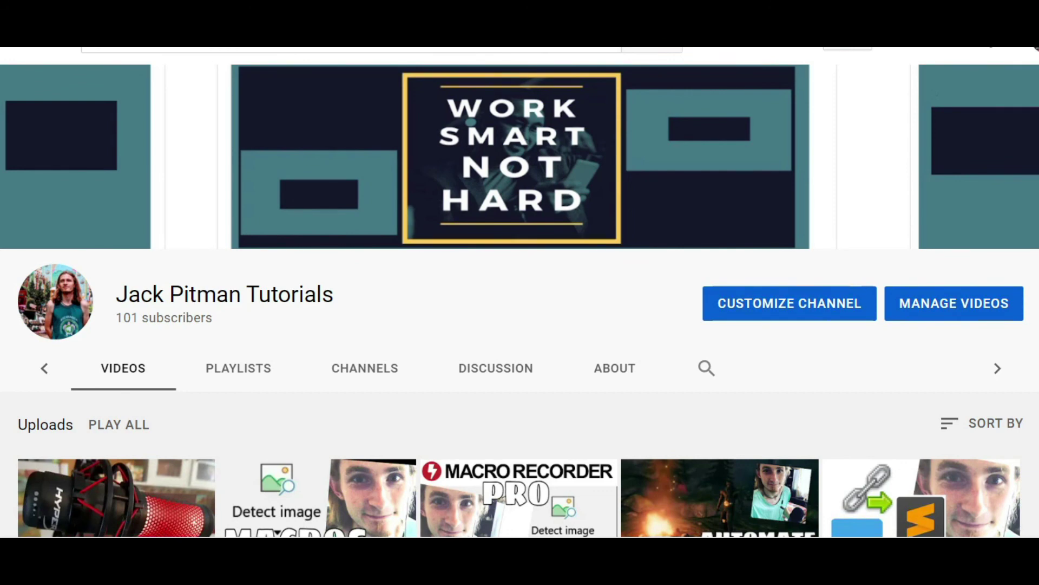
scroll(519, 301, down, 5)
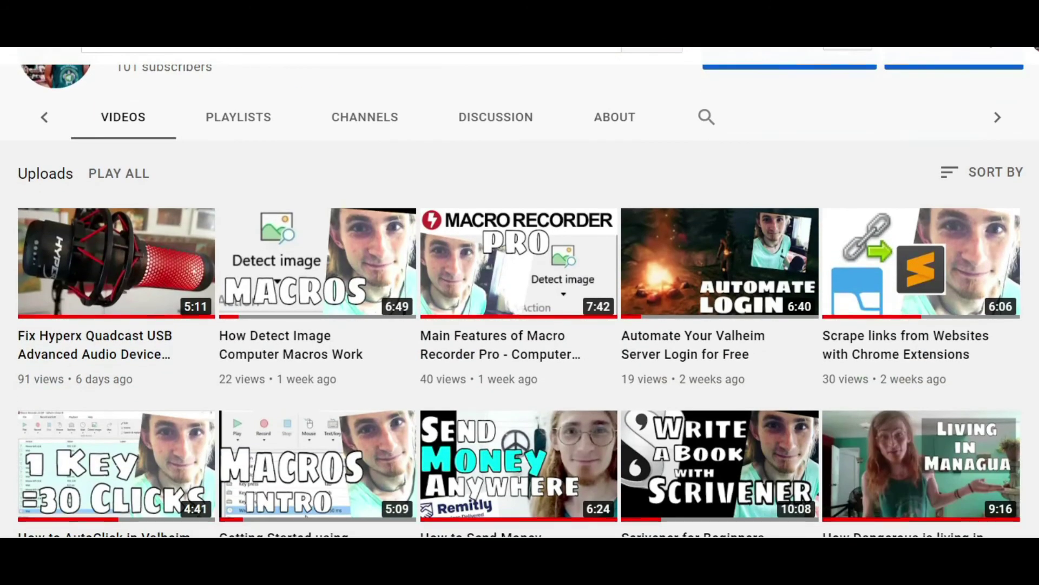
scroll(520, 300, down, 2)
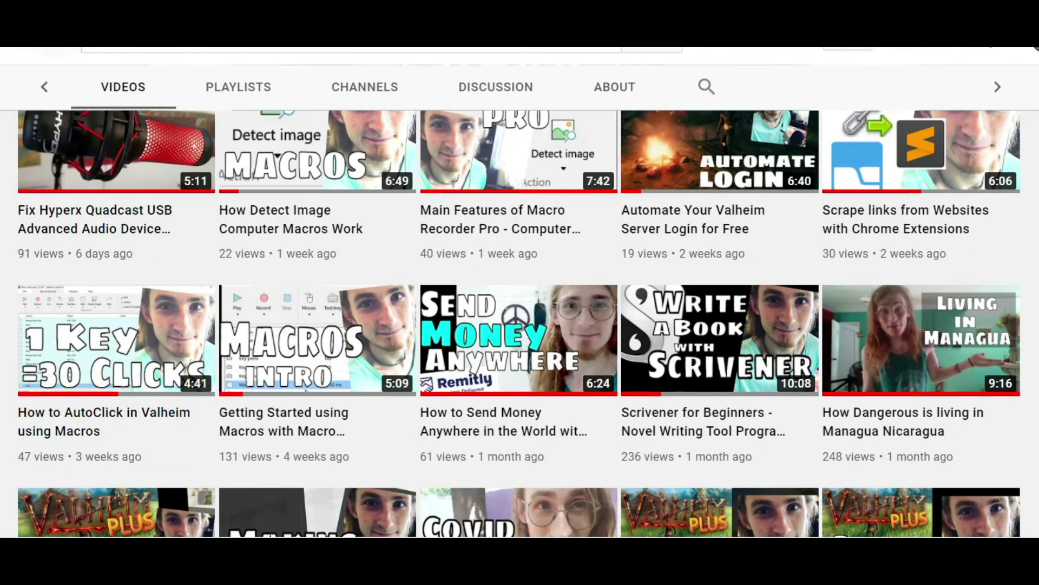
scroll(520, 301, up, 2)
scroll(520, 300, down, 2)
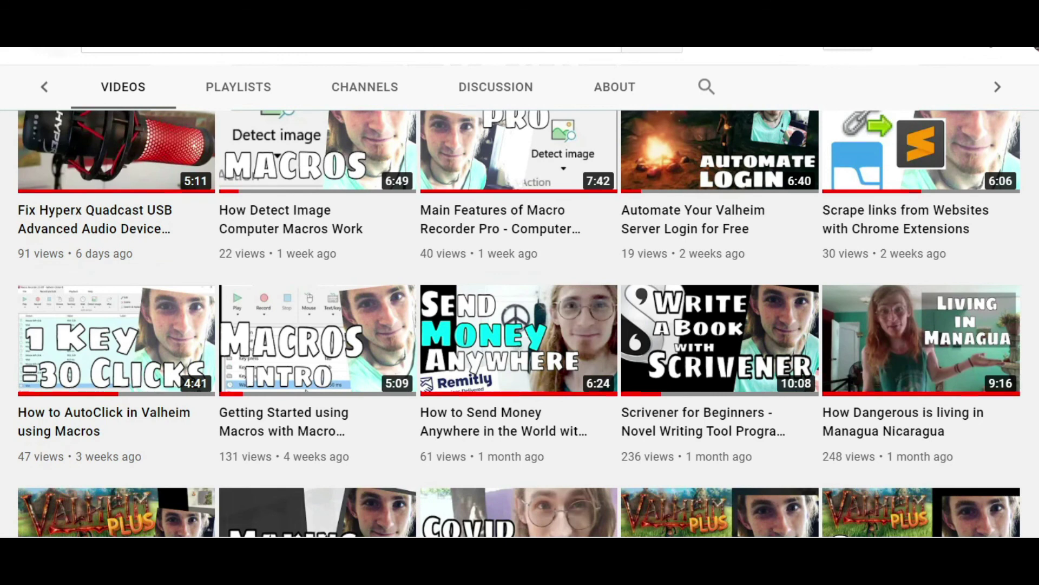
scroll(520, 323, down, 2)
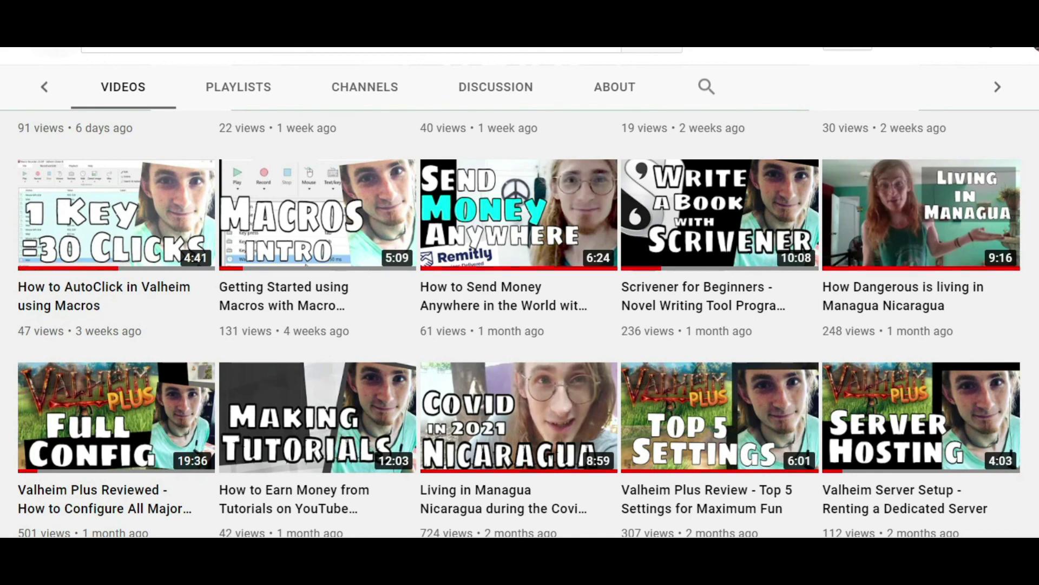
scroll(519, 323, down, 2)
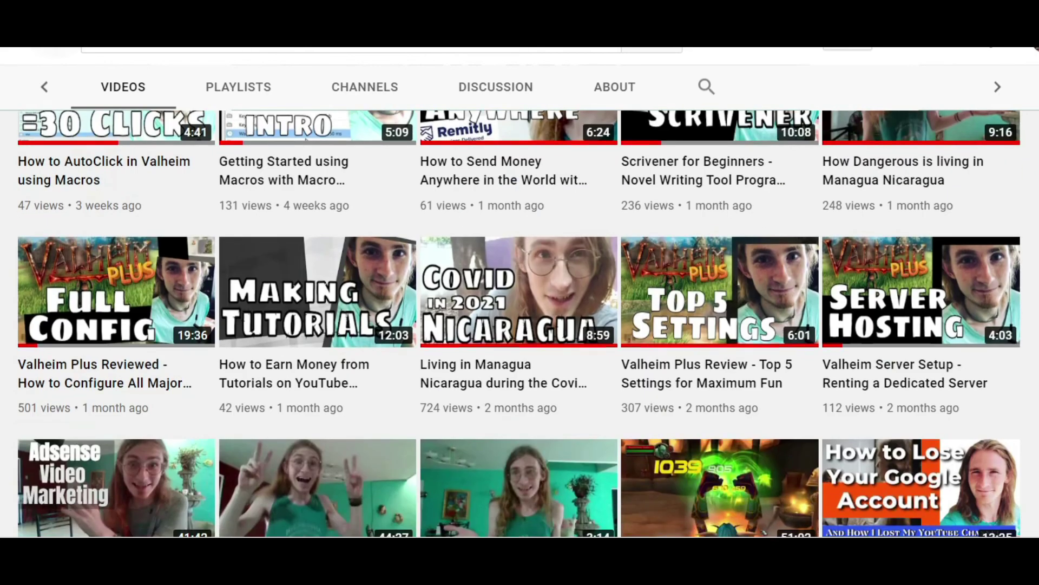